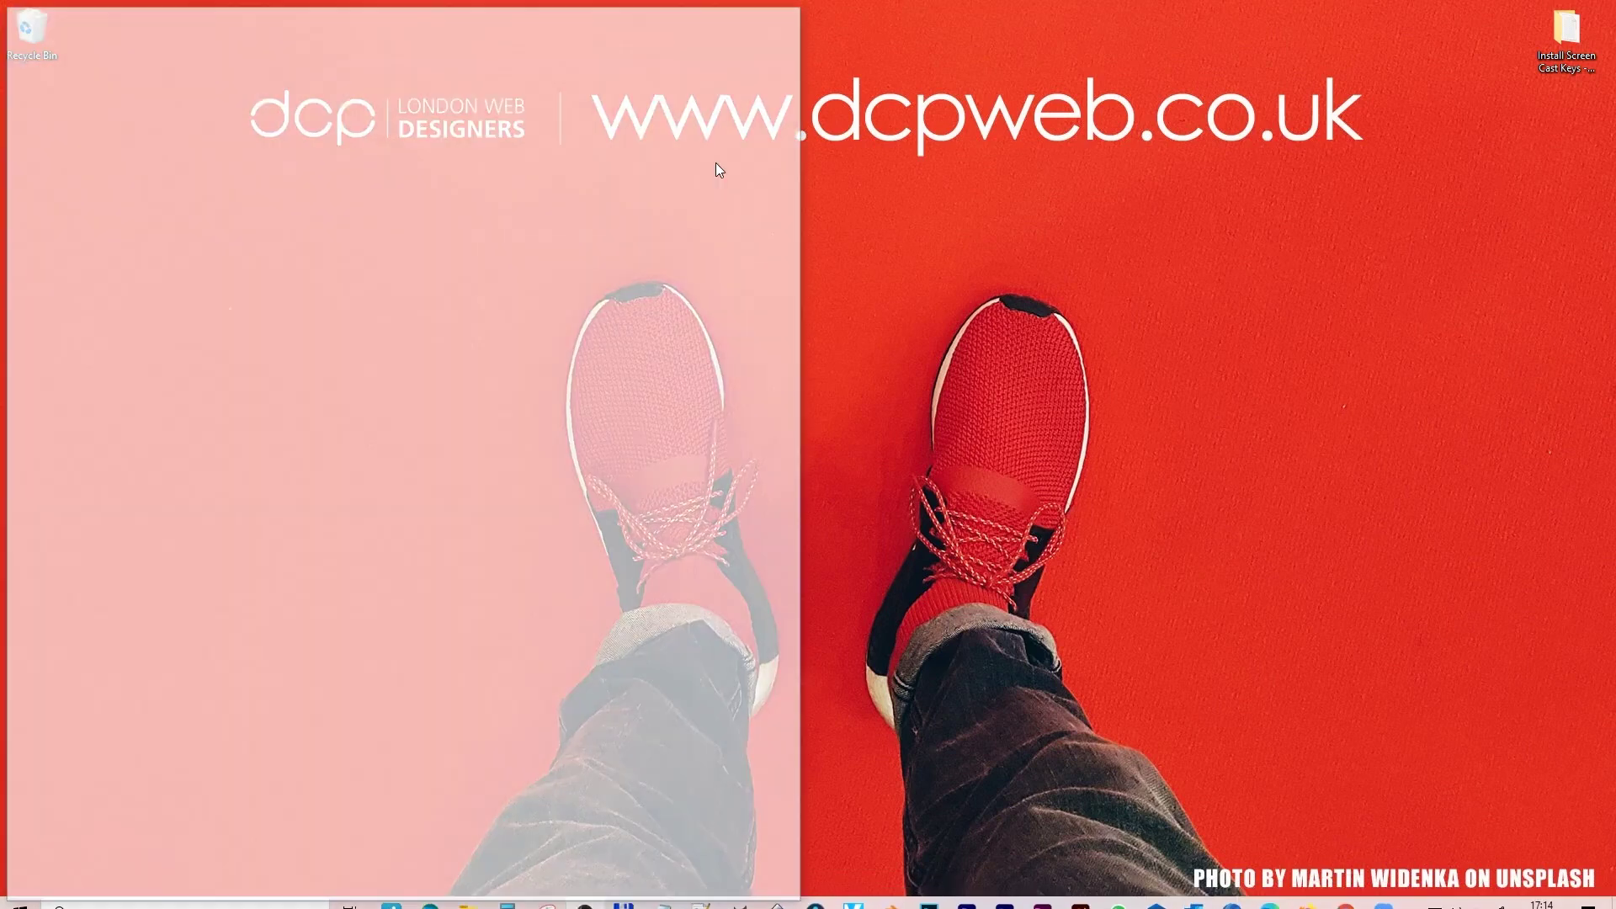
Step: Load the nutti/Screencast-Keys GitHub repository page in a widened browser window
{"action": "type", "text": "github"}
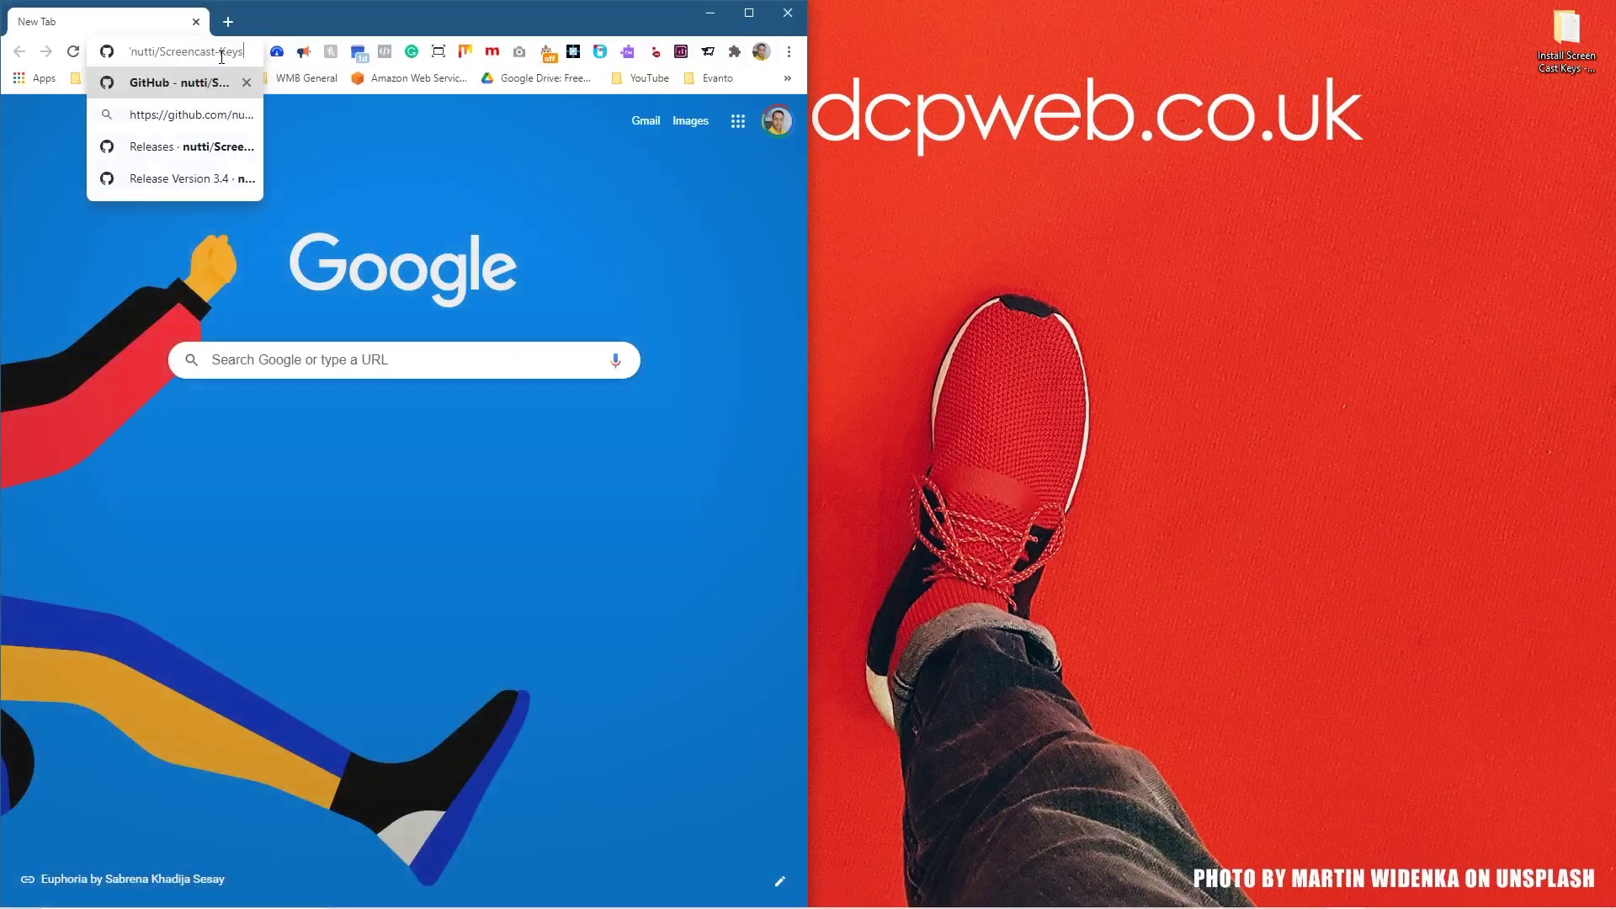
{"action": "key", "text": "Return"}
{"action": "left_click_drag", "start_coordinate": [806, 215], "coordinate": [1307, 242]}
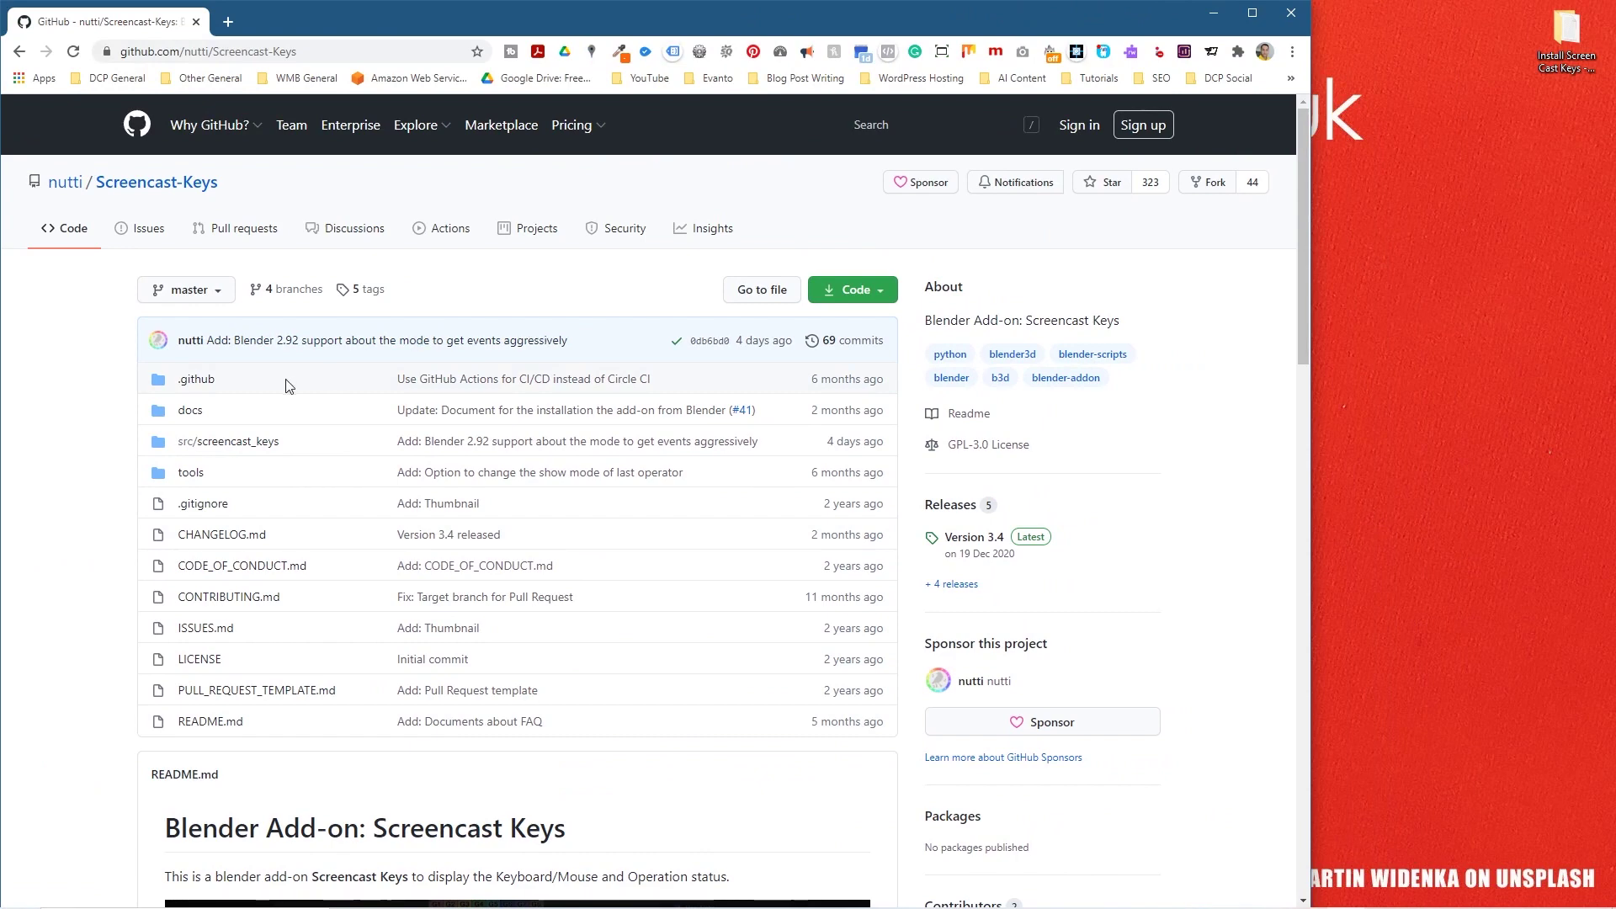
{"action": "scroll", "coordinate": [564, 699], "scroll_direction": "down", "scroll_amount": 6}
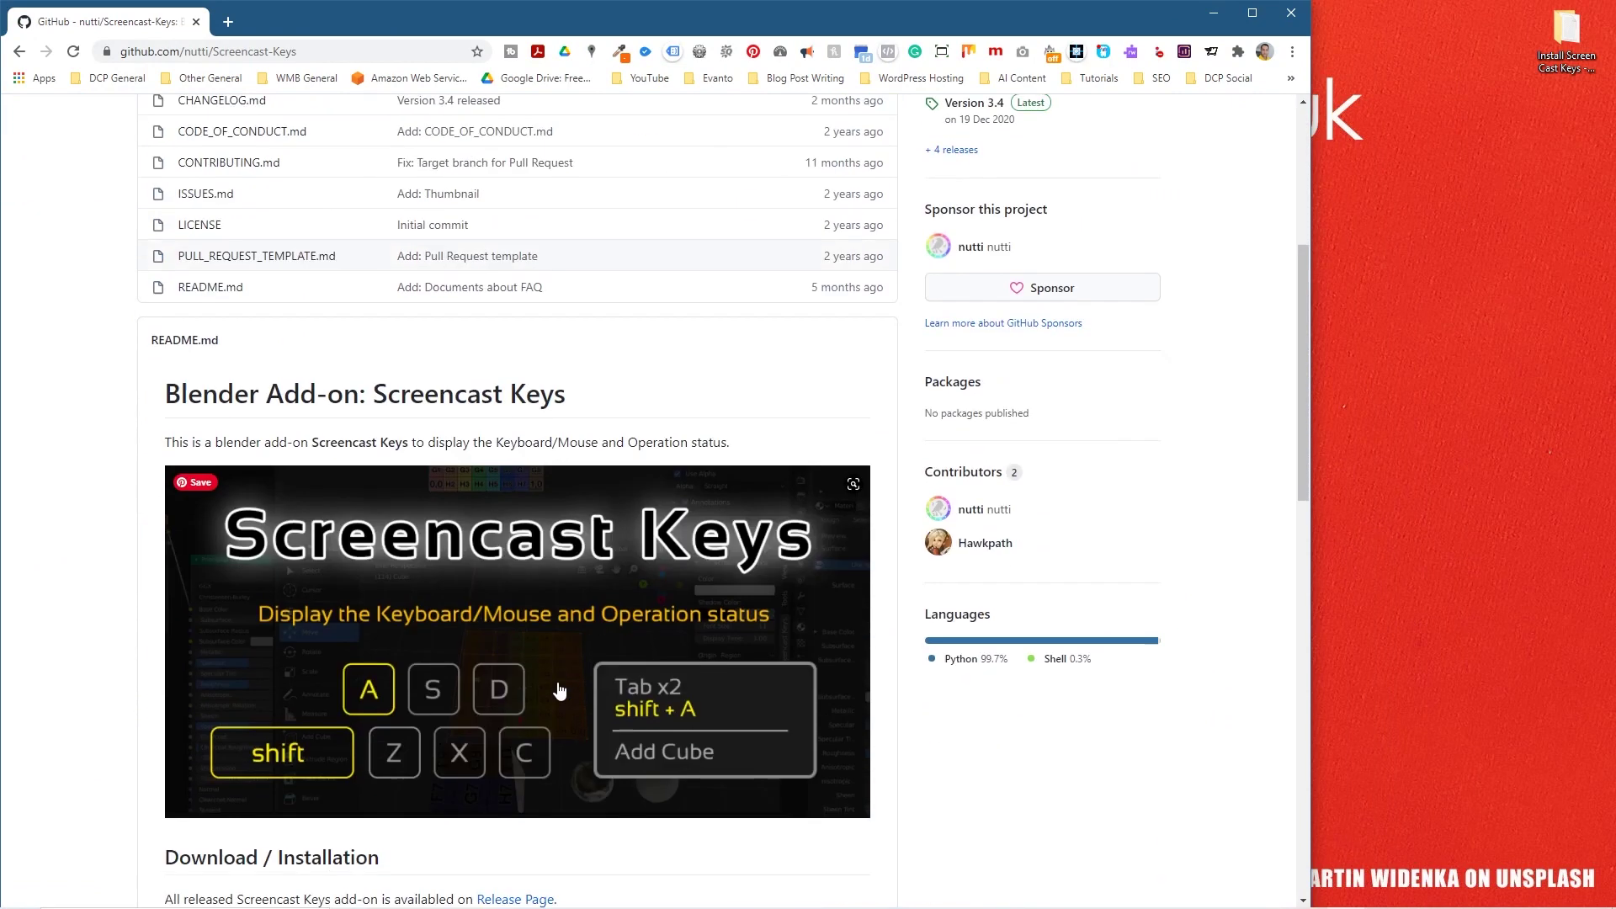
{"action": "scroll", "coordinate": [559, 689], "scroll_direction": "up", "scroll_amount": 1}
Step: Open the Version 3.4 release page and download screencast_keys.zip from Assets
{"action": "left_click_drag", "start_coordinate": [180, 380], "coordinate": [578, 412]}
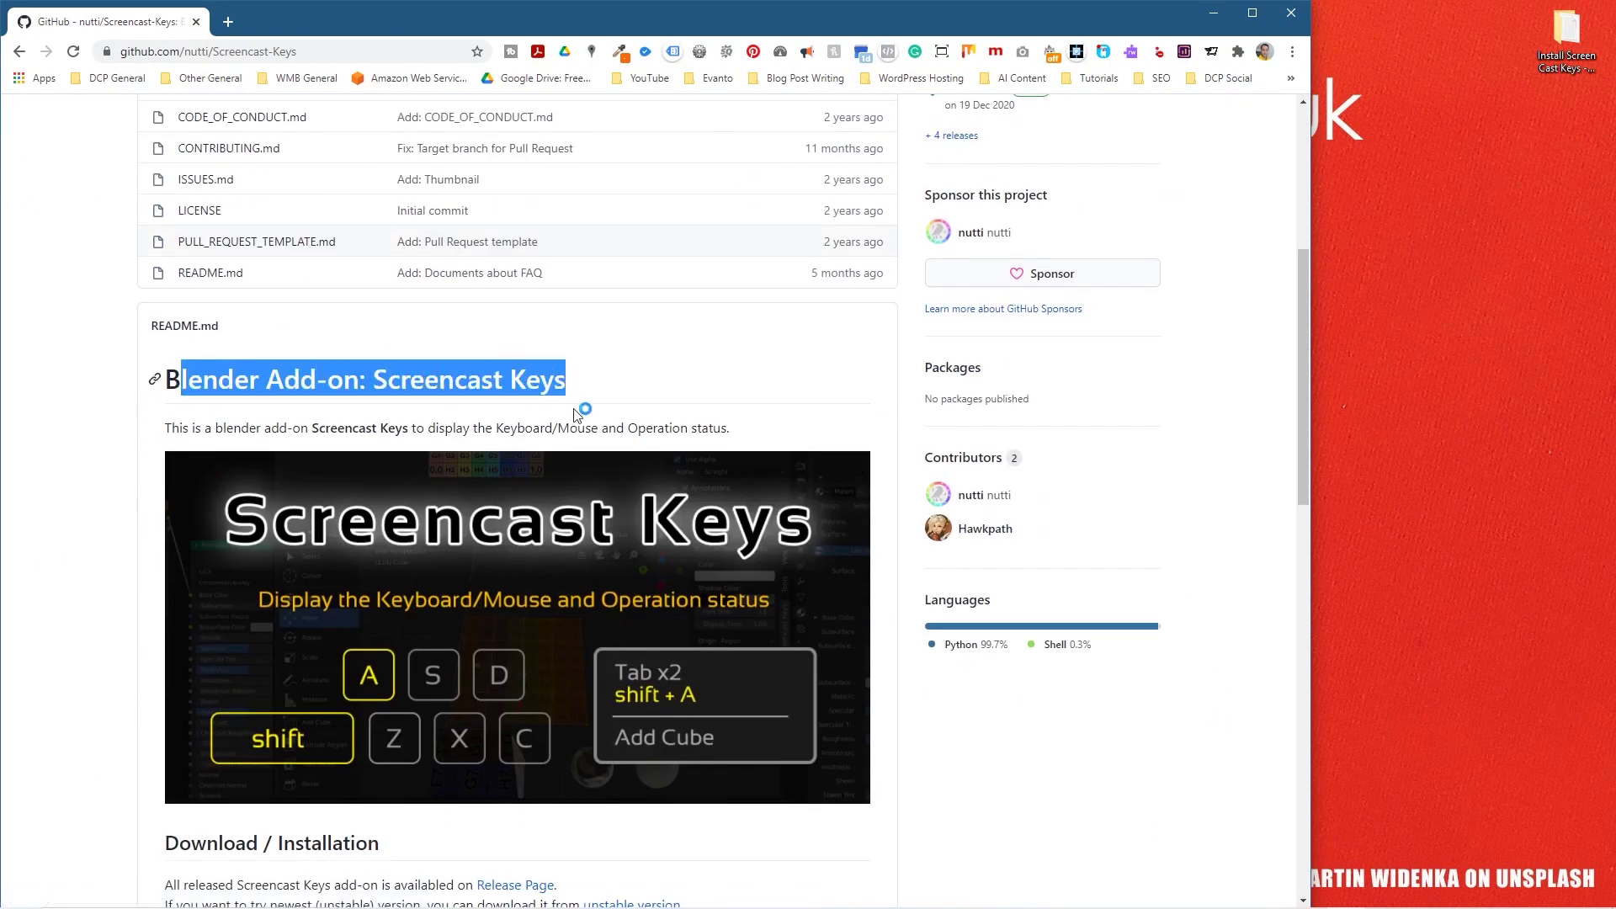
{"action": "scroll", "coordinate": [494, 548], "scroll_direction": "down", "scroll_amount": 5}
{"action": "left_click_drag", "start_coordinate": [166, 435], "coordinate": [500, 444]}
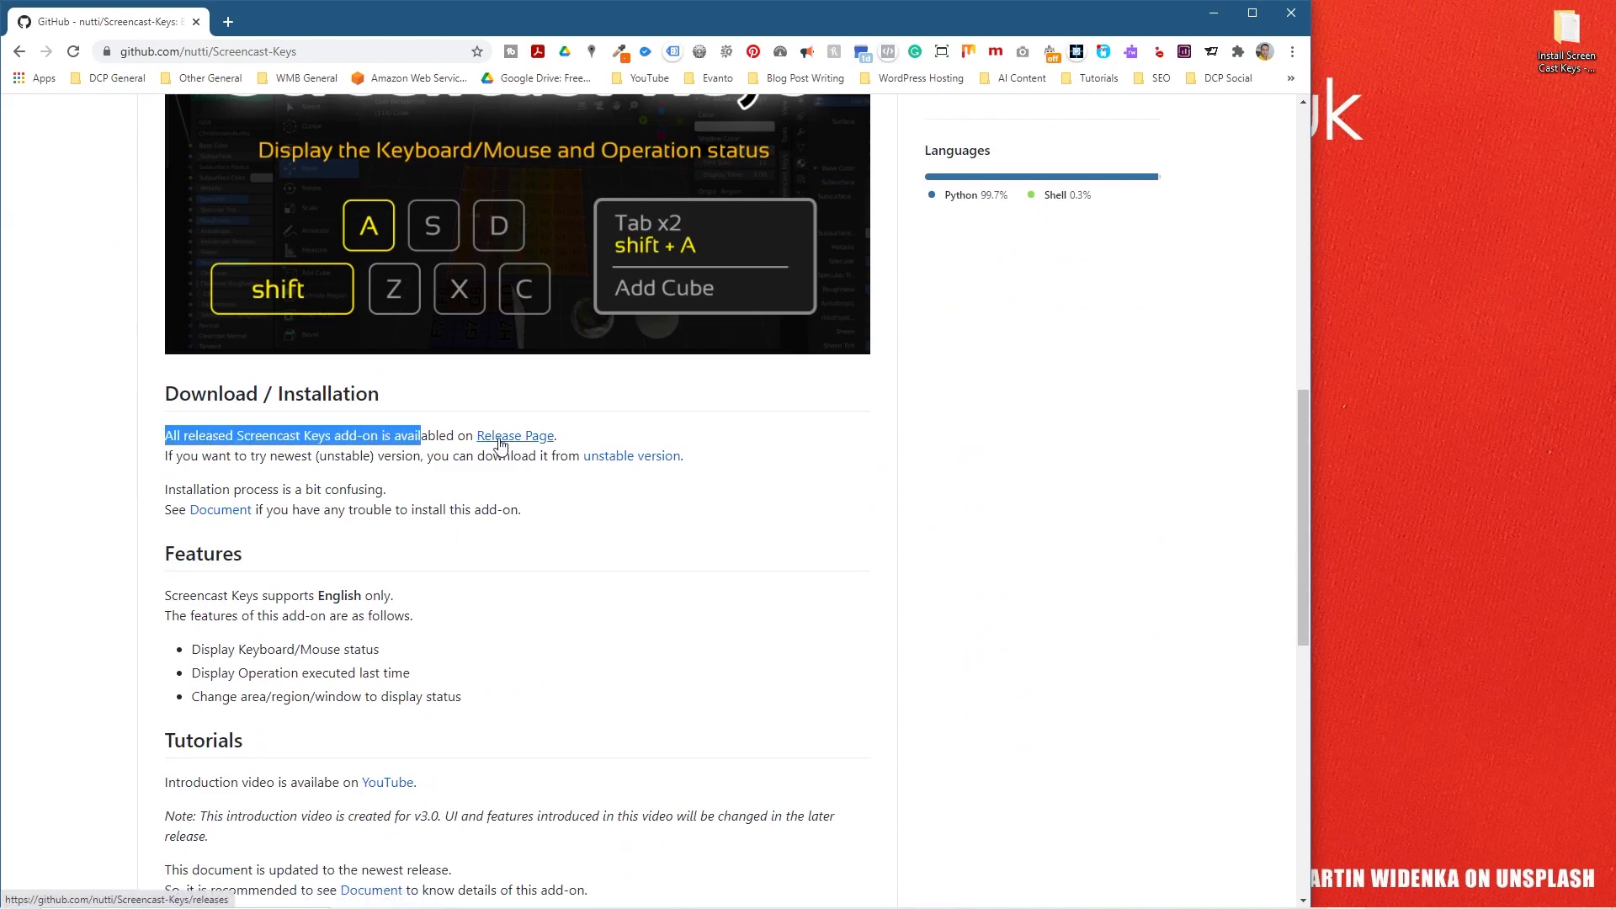
{"action": "left_click", "coordinate": [499, 438]}
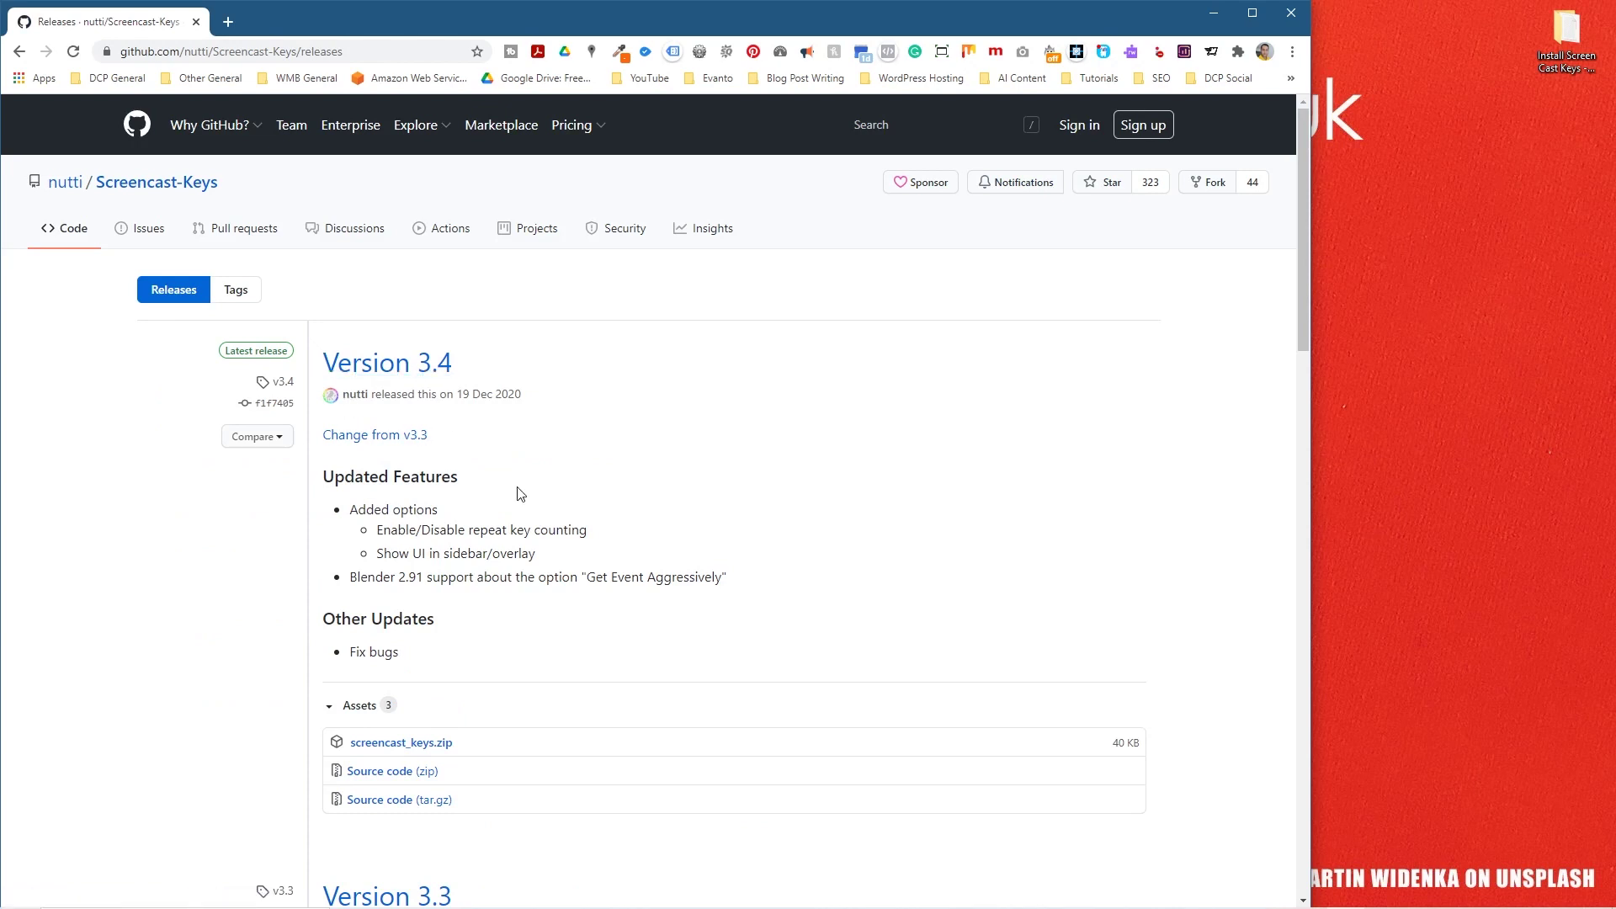
{"action": "left_click", "coordinate": [435, 746]}
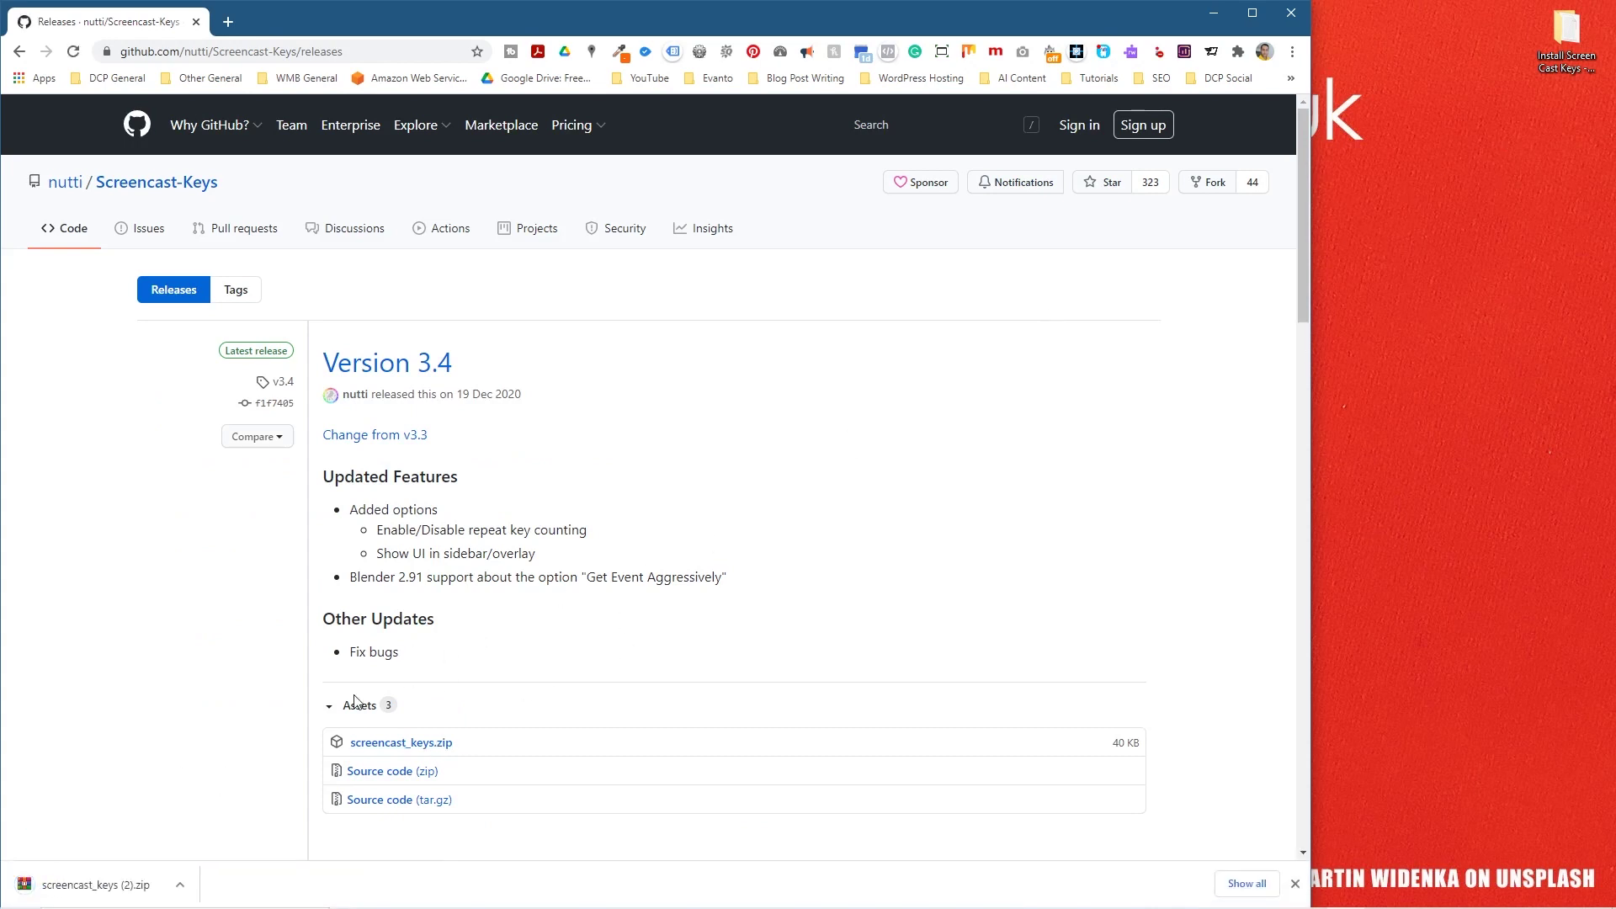
Step: Move the downloaded screencast_keys (2).zip from Chrome's download shelf into the desktop install folder
{"action": "left_click_drag", "start_coordinate": [105, 882], "coordinate": [1564, 34]}
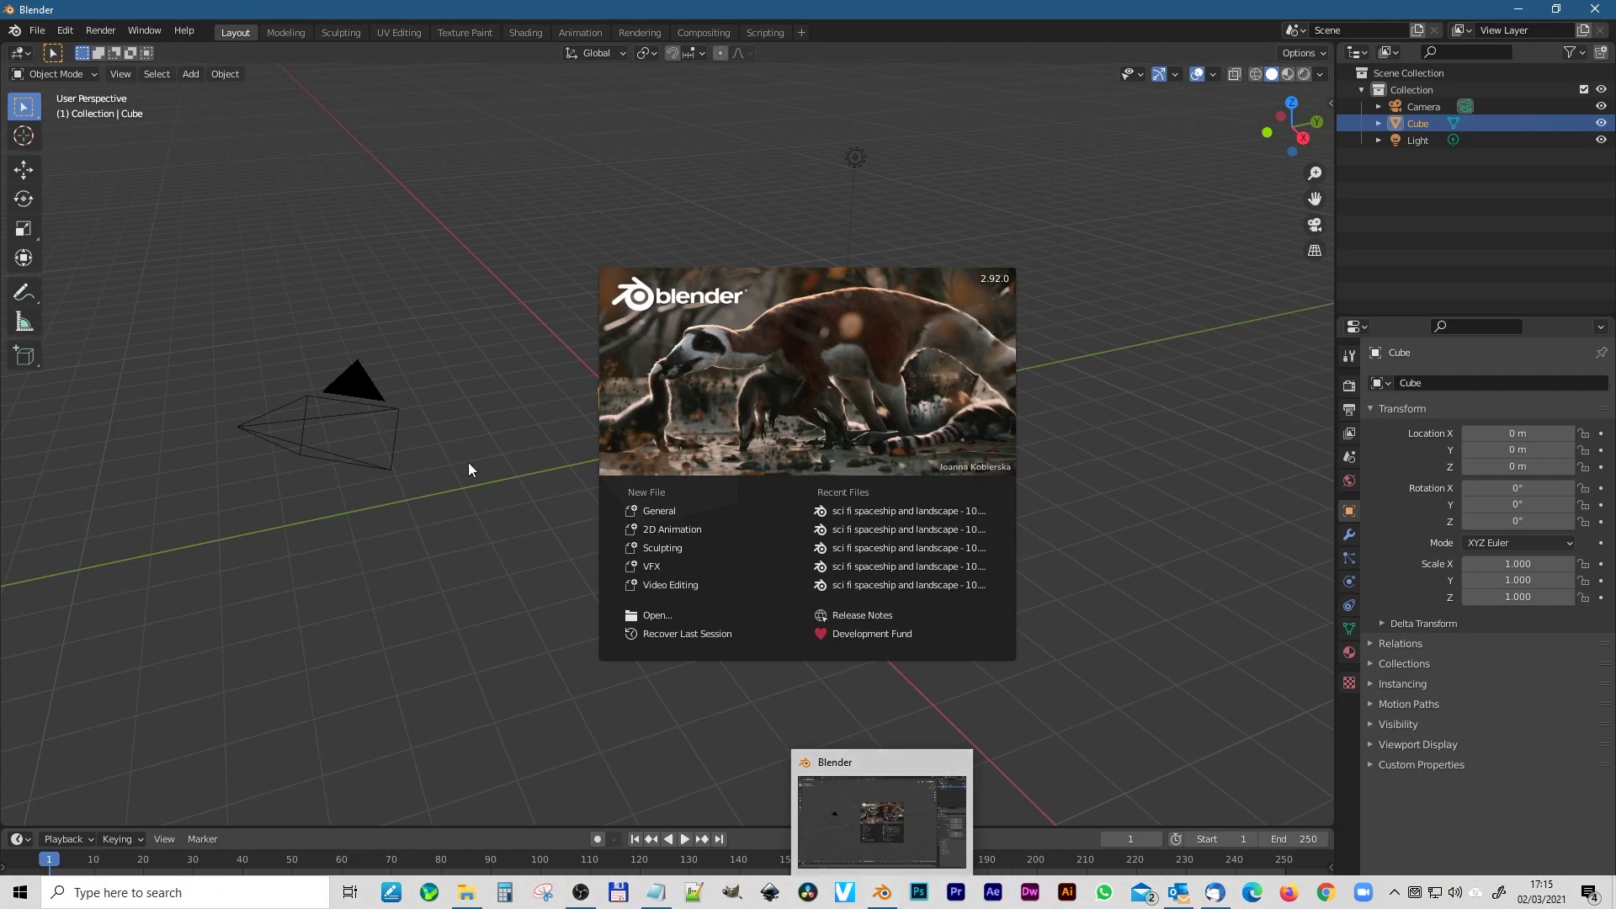
Step: Install screencast_keys (2).zip from Desktop/Install Screen Cast Keys via Preferences and enable System: Screencast Keys
{"action": "left_click", "coordinate": [500, 320]}
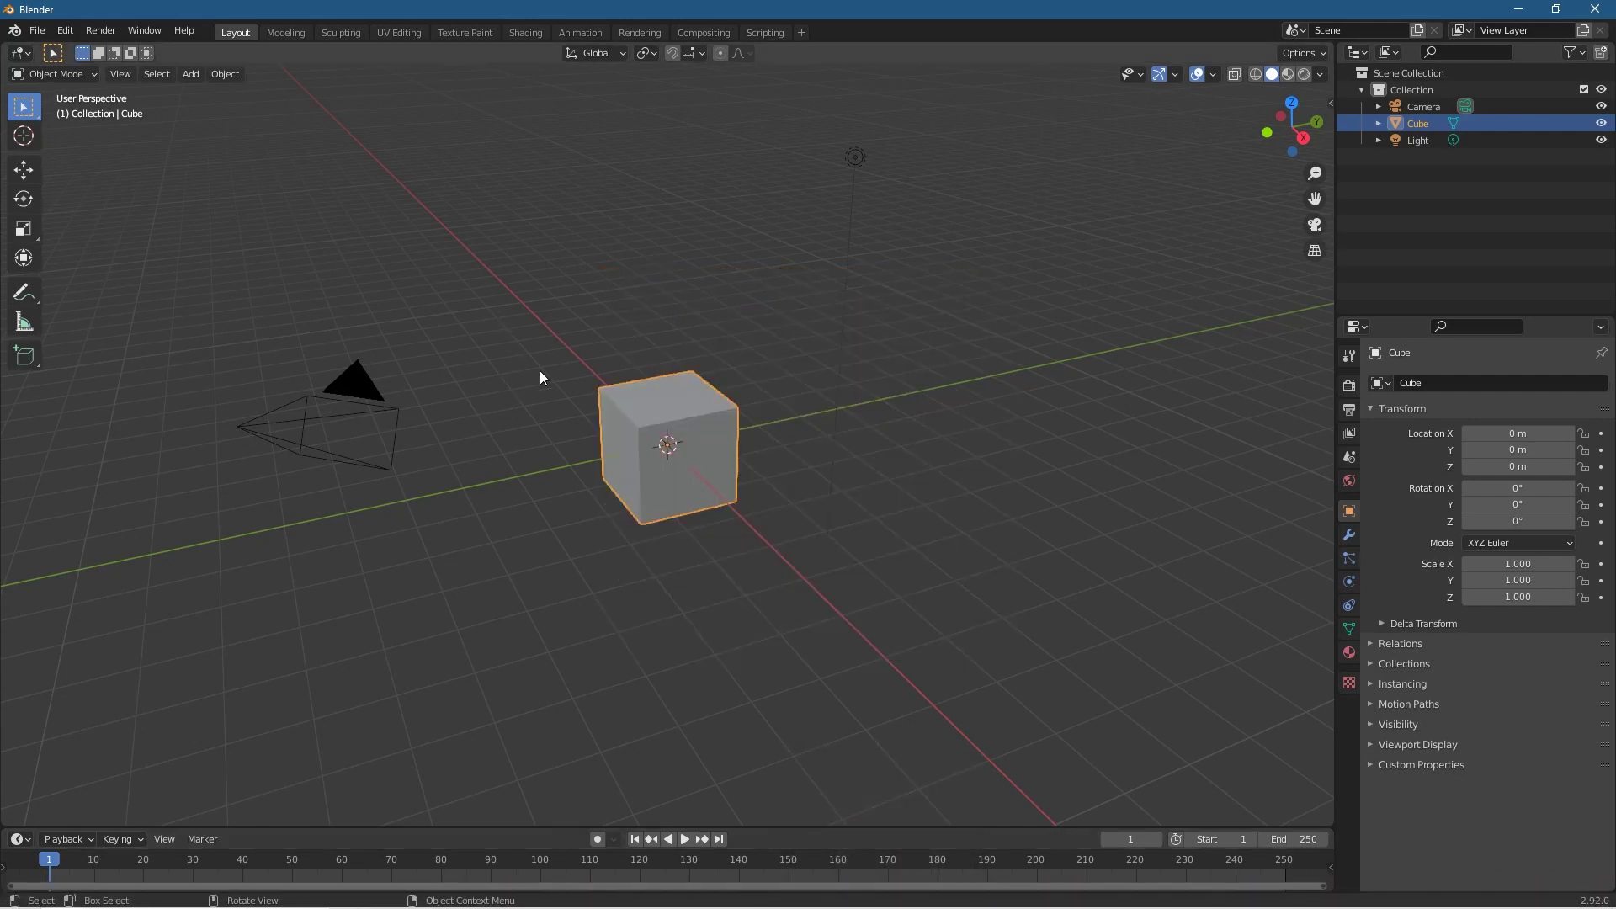
{"action": "left_click", "coordinate": [64, 31]}
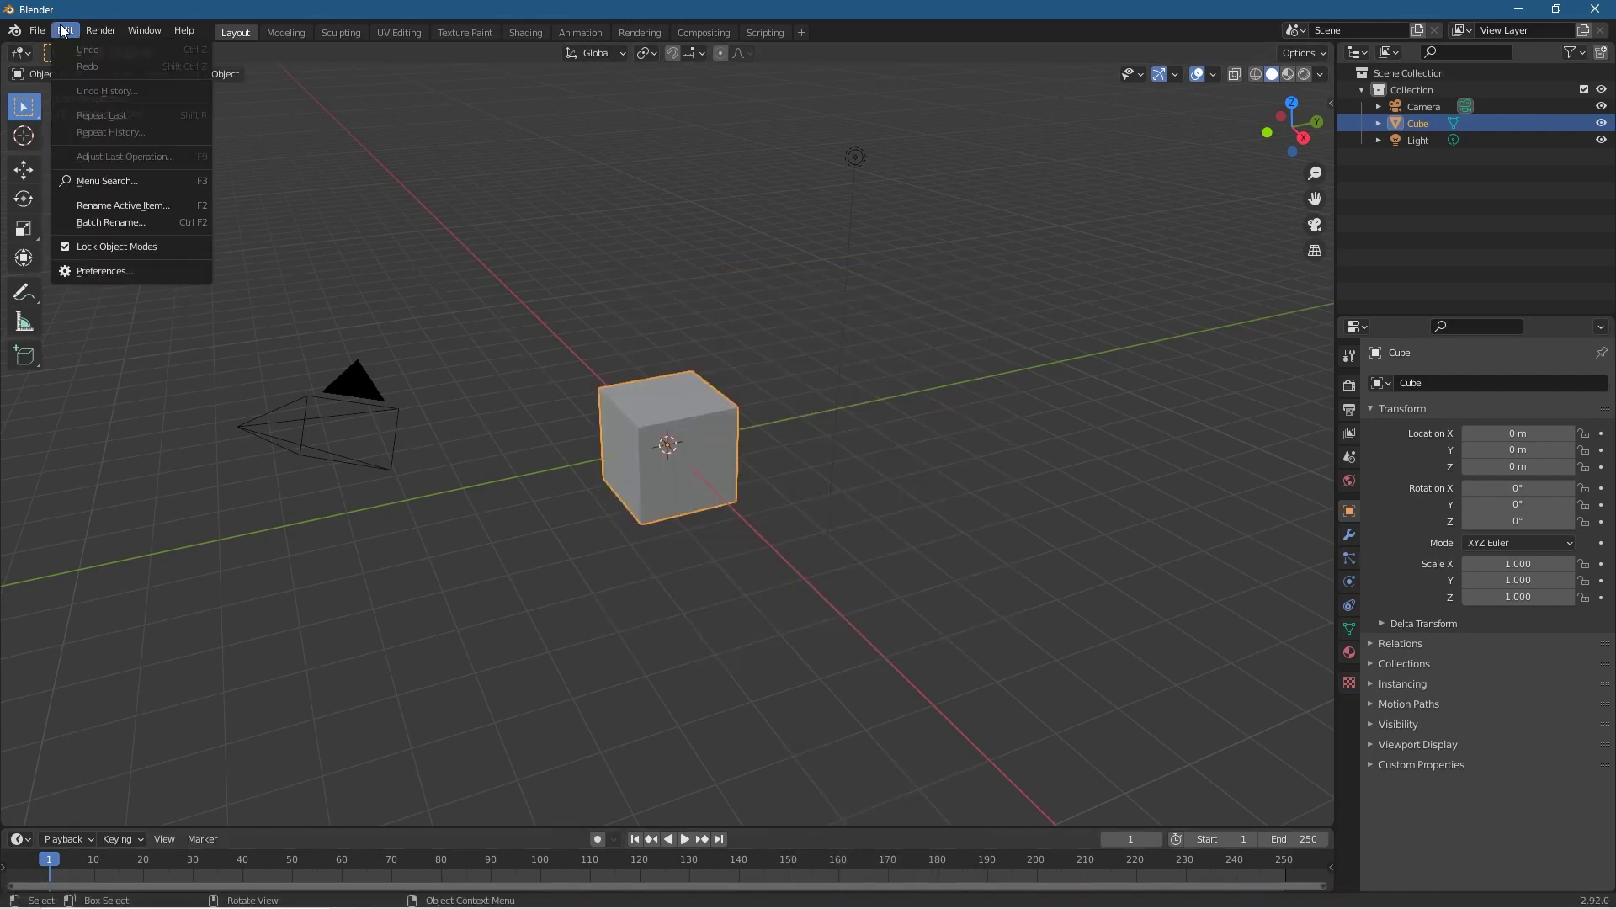
{"action": "left_click", "coordinate": [83, 270]}
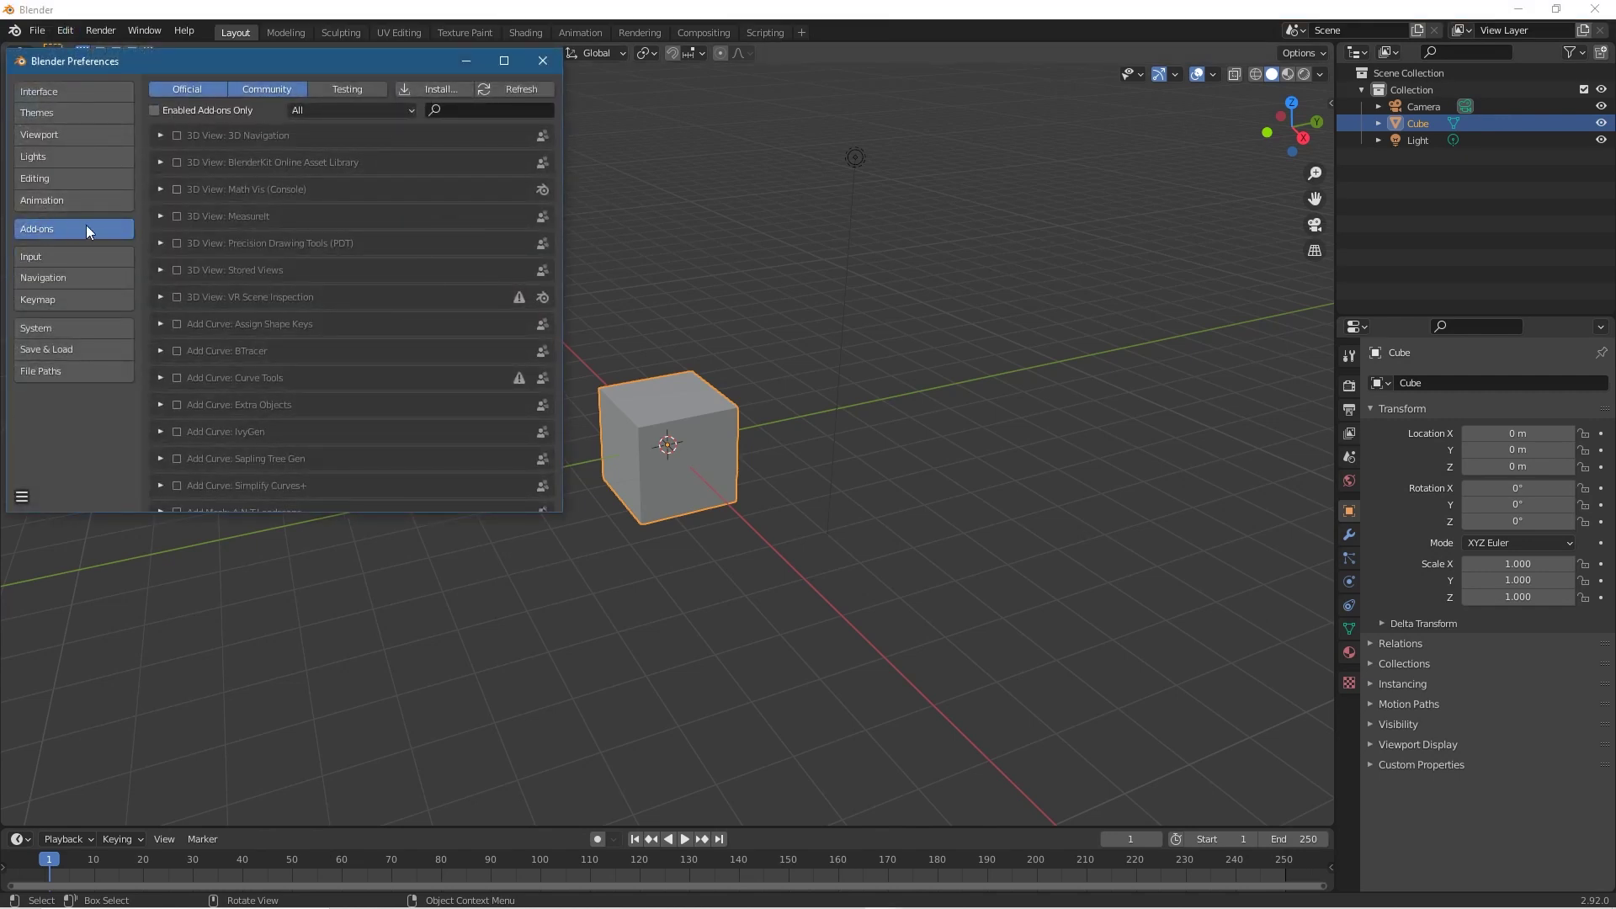
{"action": "left_click", "coordinate": [428, 84]}
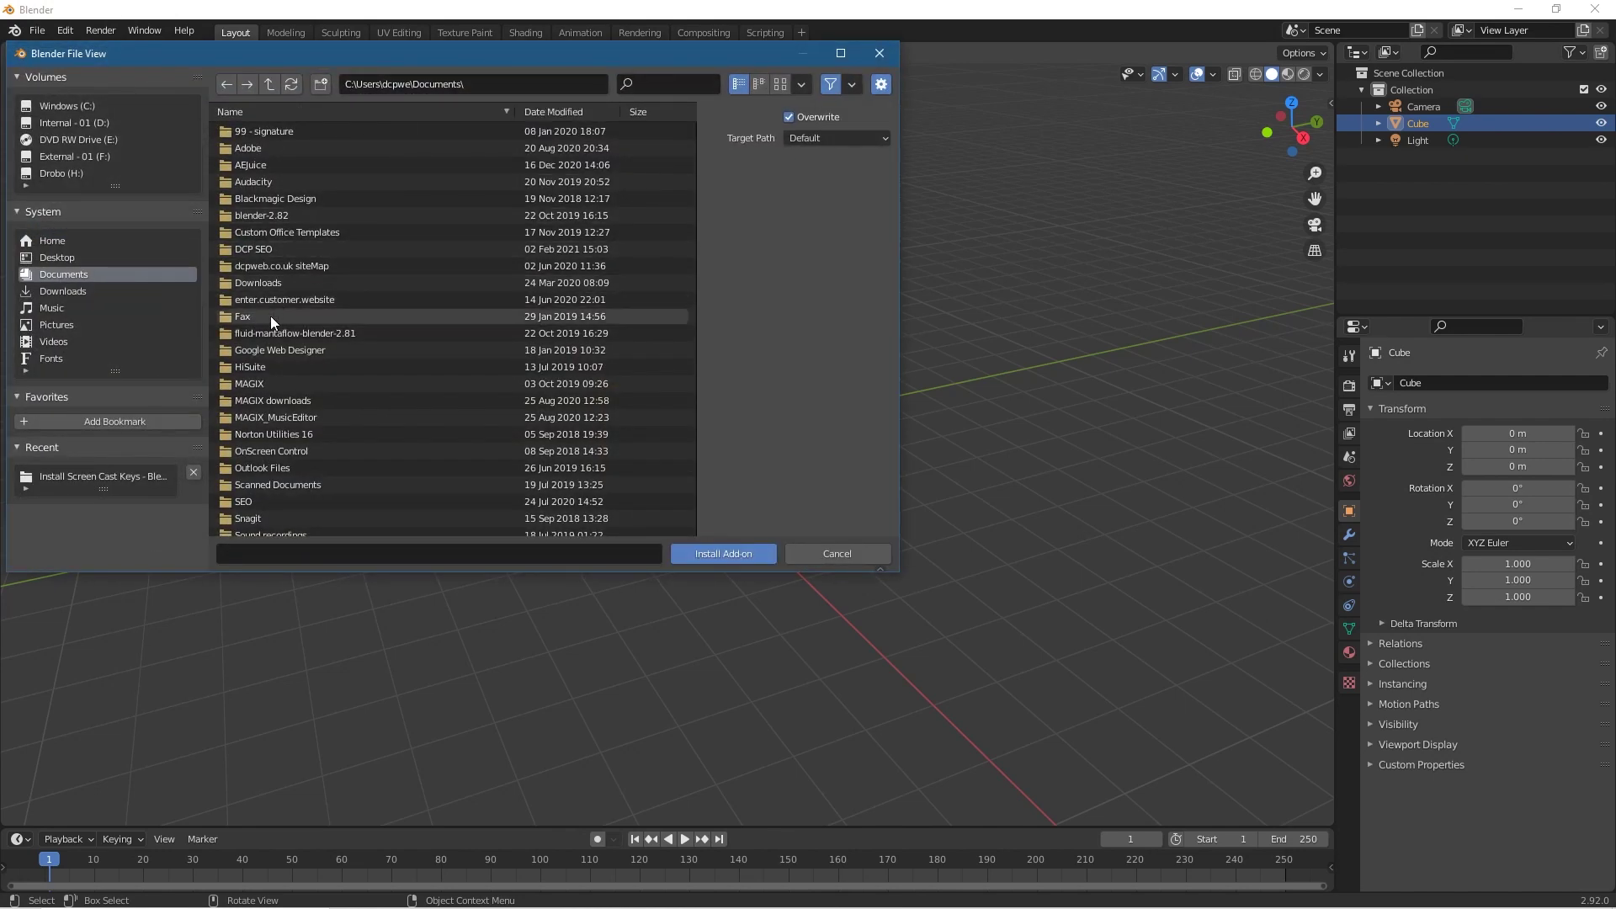
{"action": "left_click", "coordinate": [78, 257]}
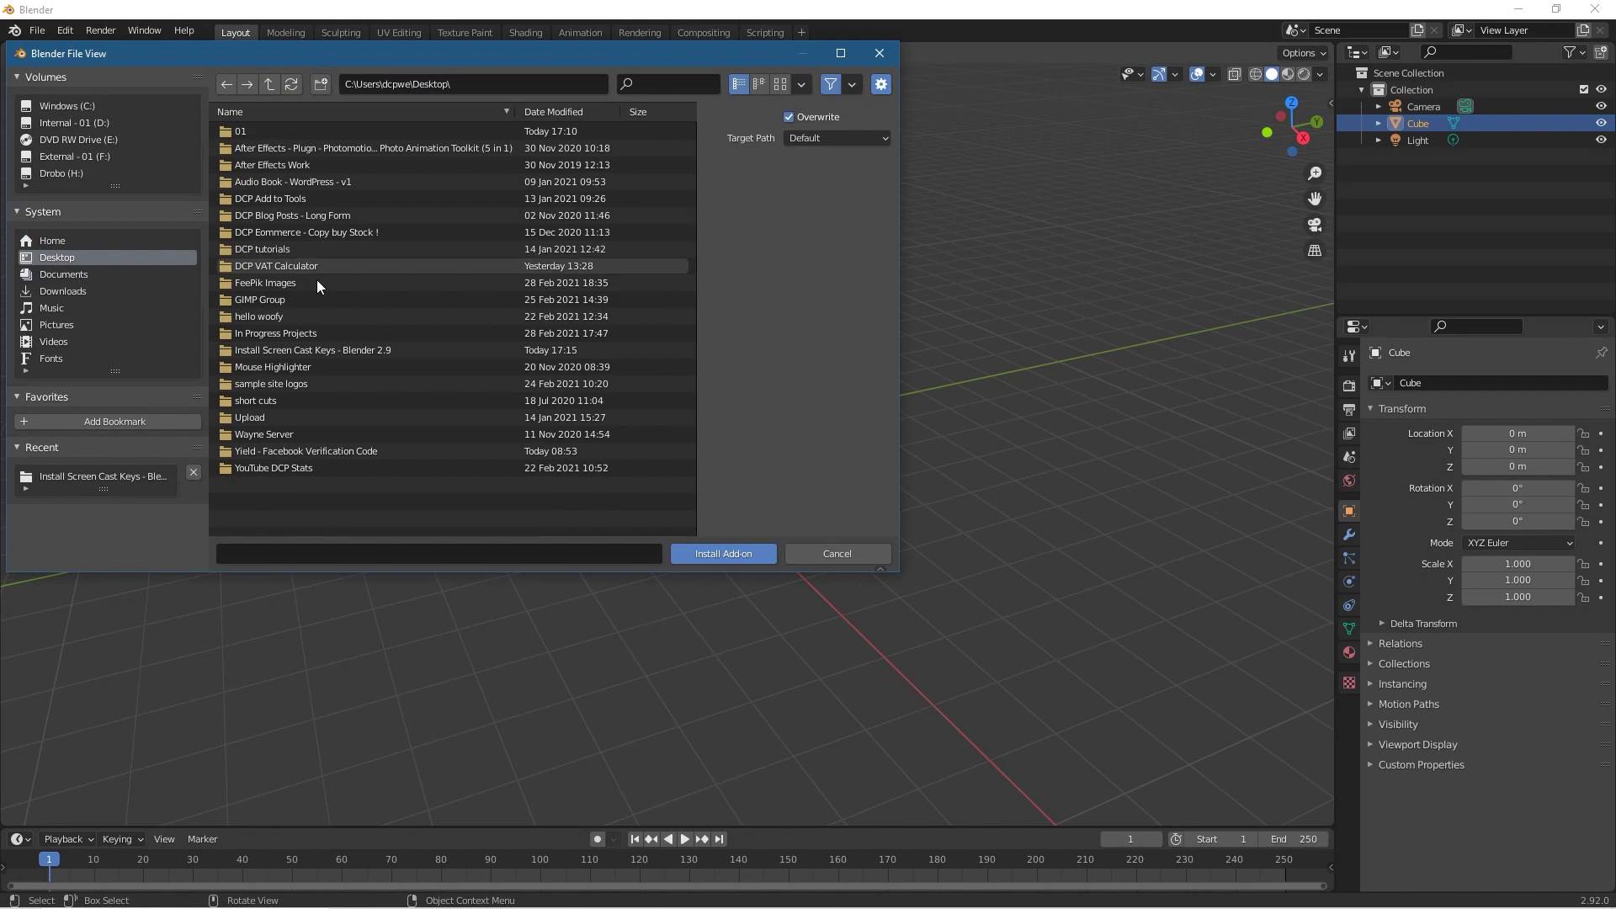
{"action": "left_click", "coordinate": [335, 348]}
{"action": "left_click", "coordinate": [264, 132]}
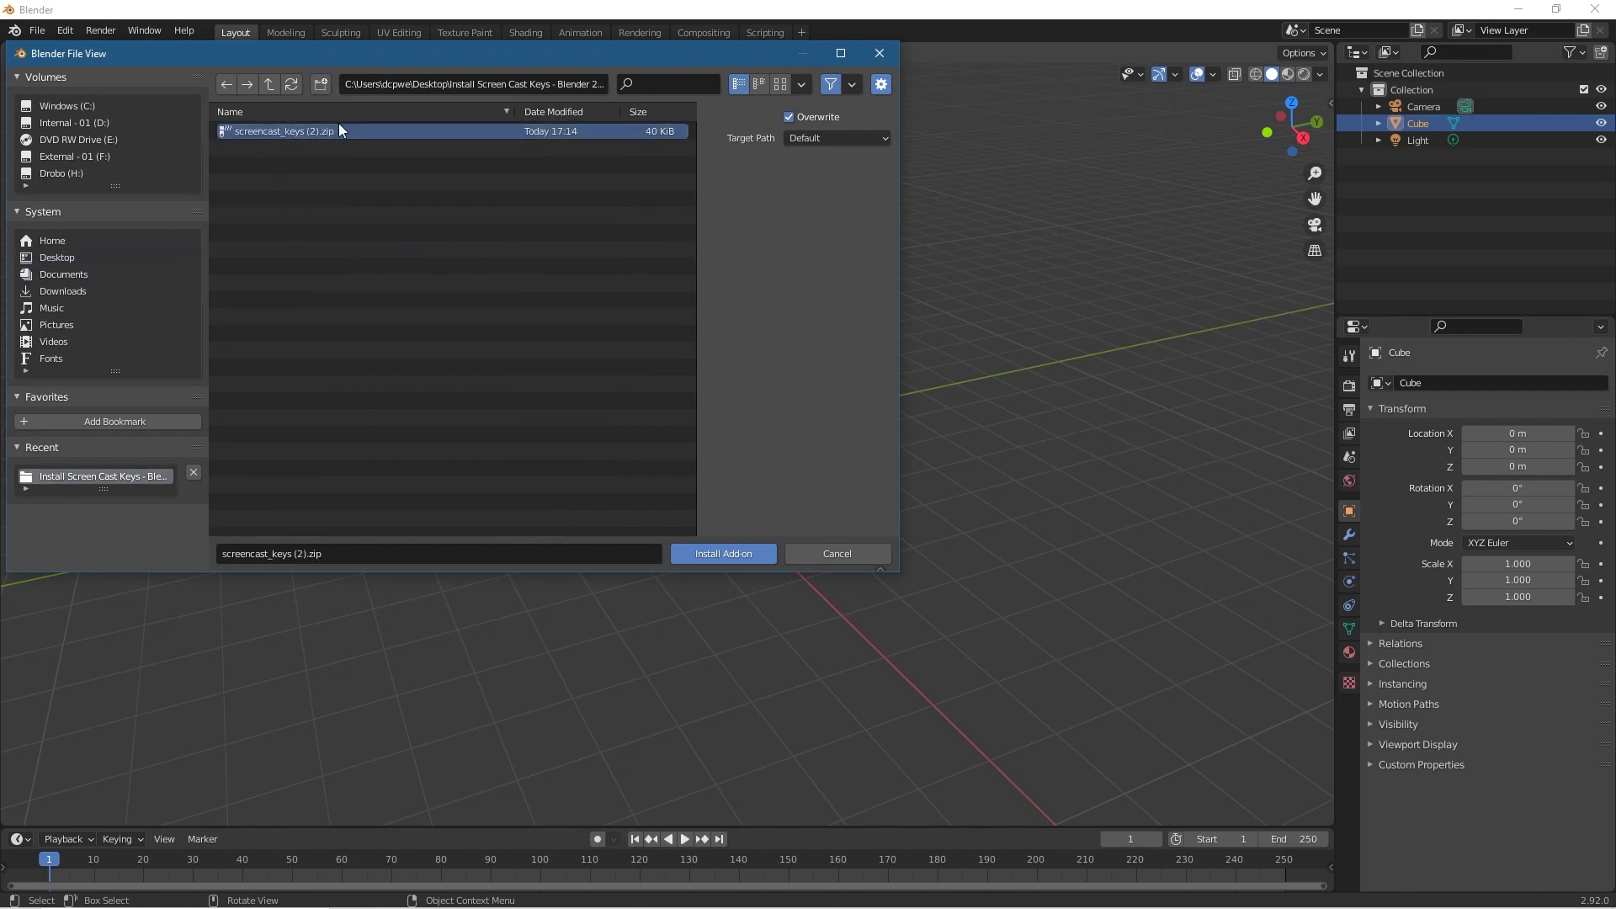
{"action": "left_click", "coordinate": [738, 552]}
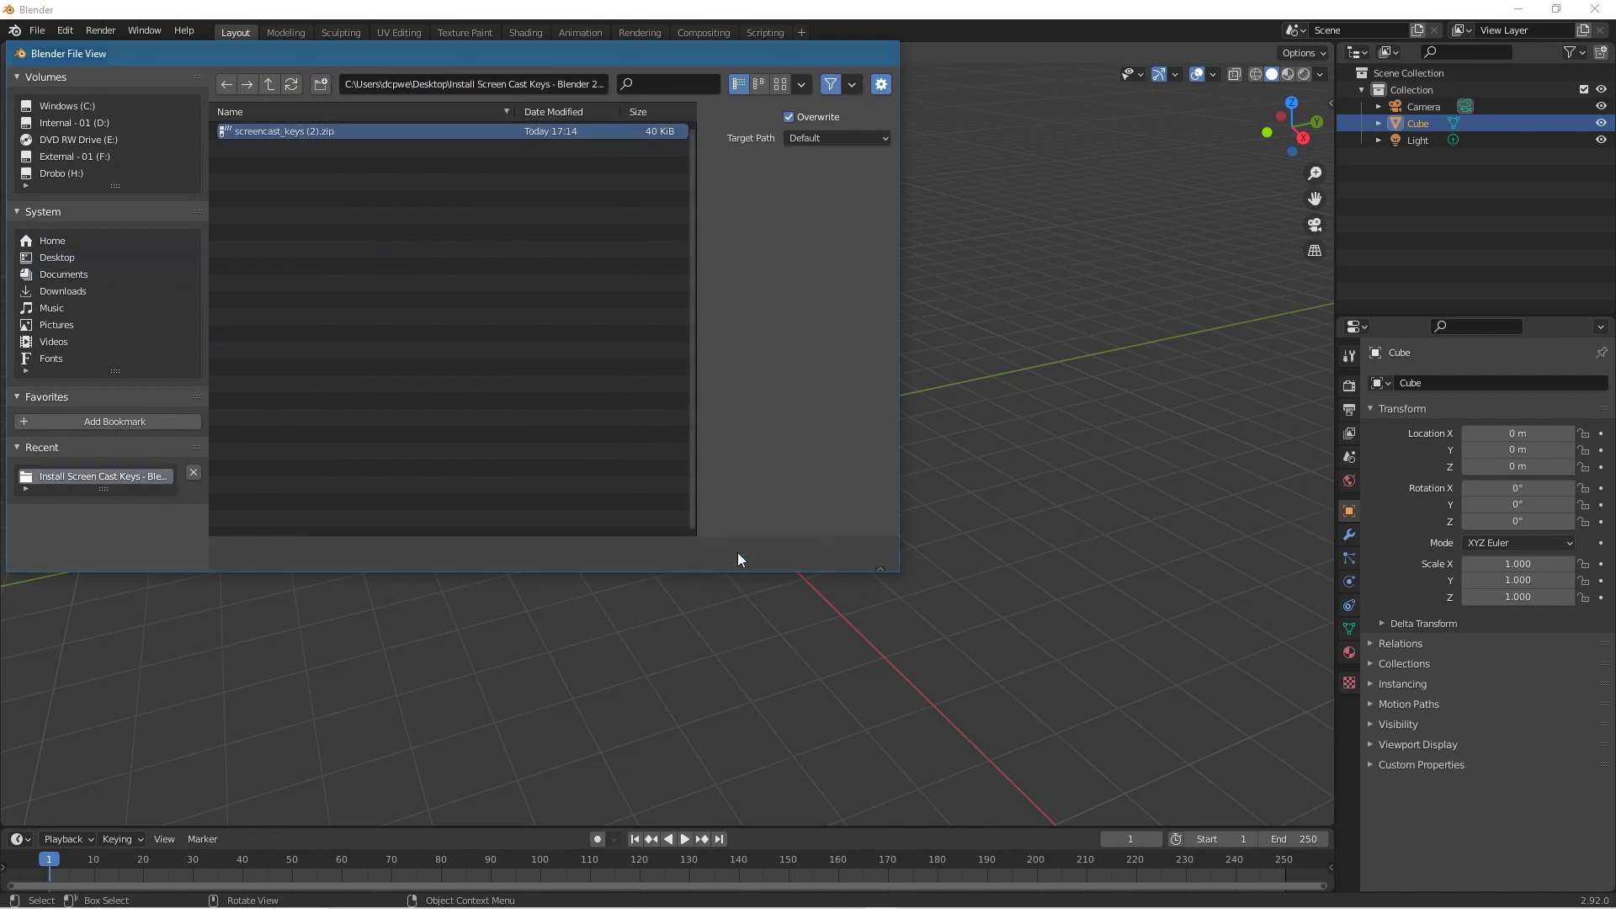
{"action": "left_click", "coordinate": [178, 136]}
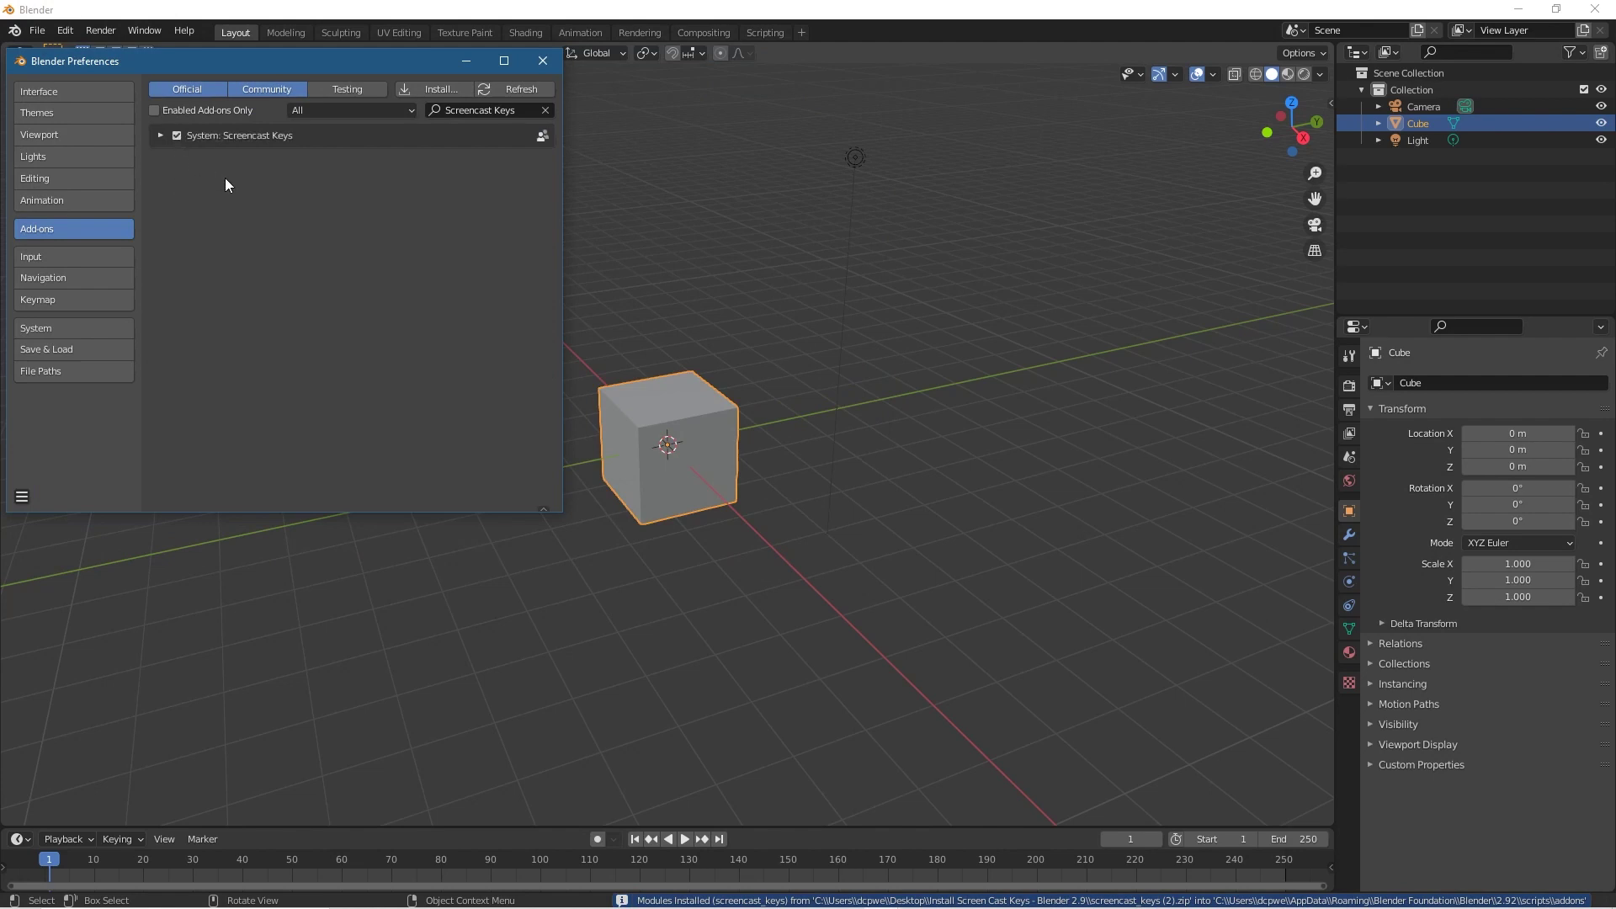
Step: Close Preferences and show the Screencast Keys tab in the viewport's N sidebar
{"action": "left_click", "coordinate": [542, 68]}
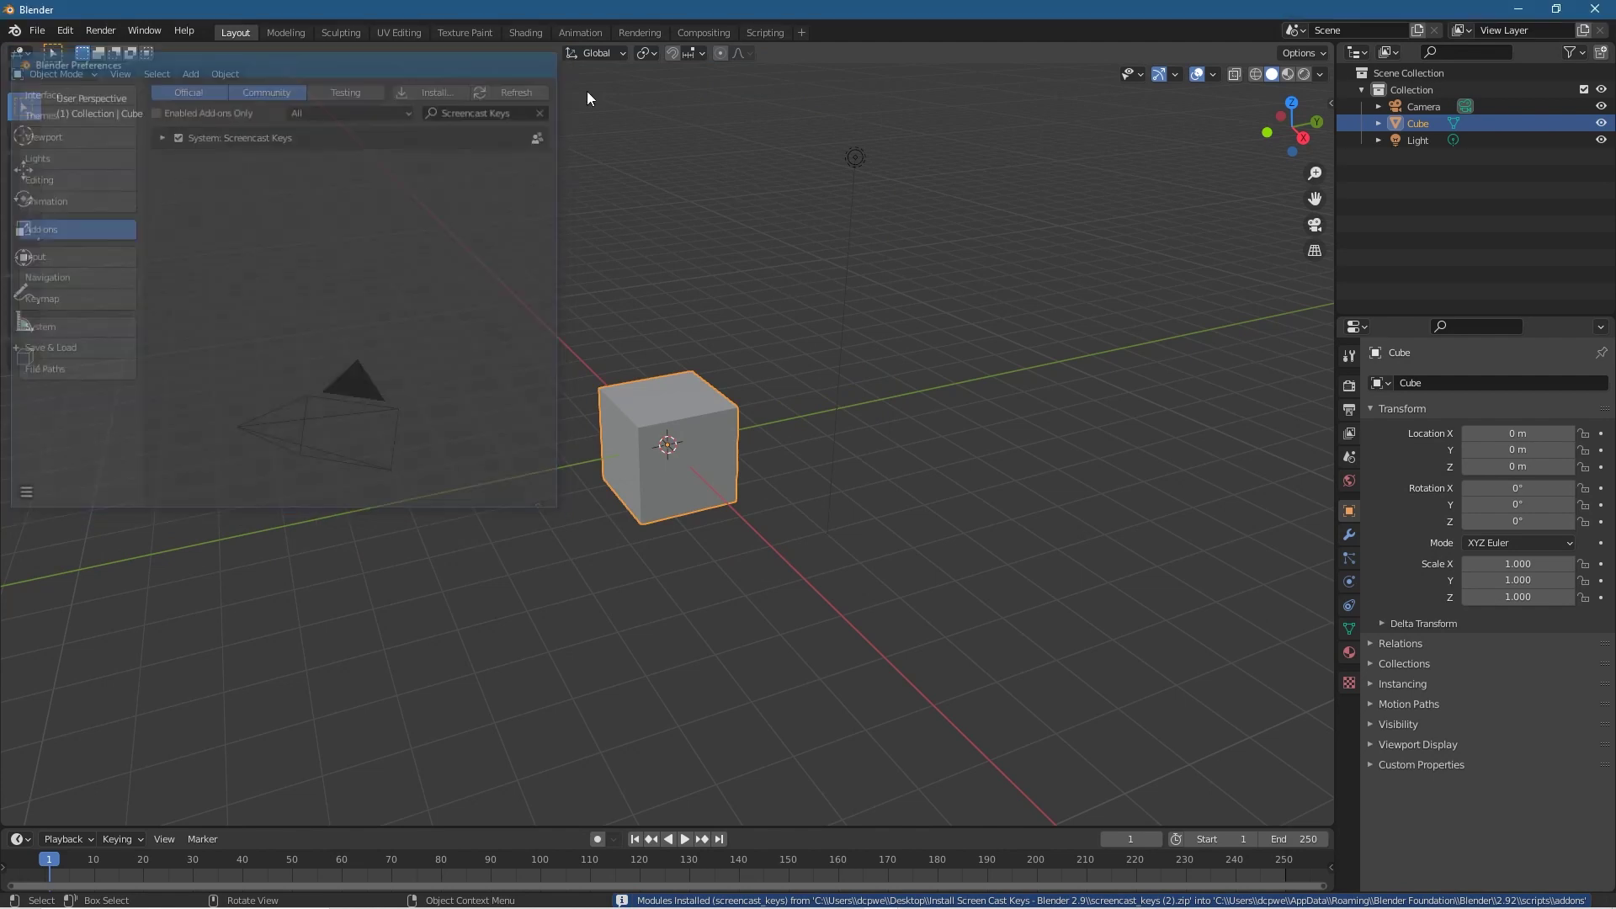
{"action": "middle_click_drag", "start_coordinate": [571, 604], "coordinate": [537, 606]}
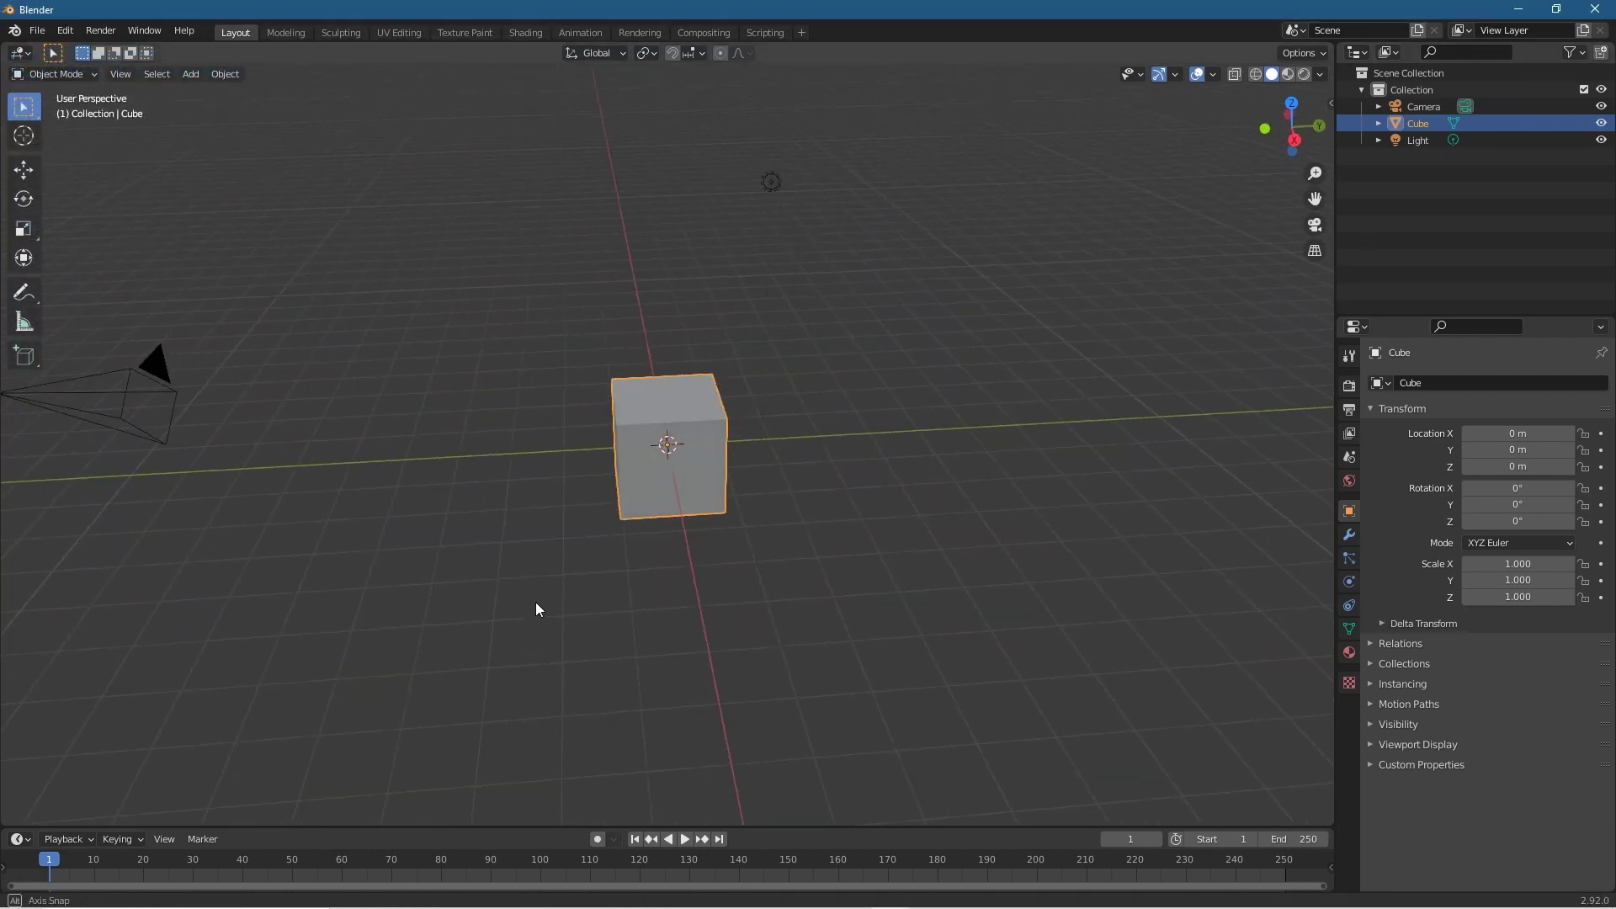
{"action": "middle_click_drag", "start_coordinate": [773, 629], "coordinate": [849, 570]}
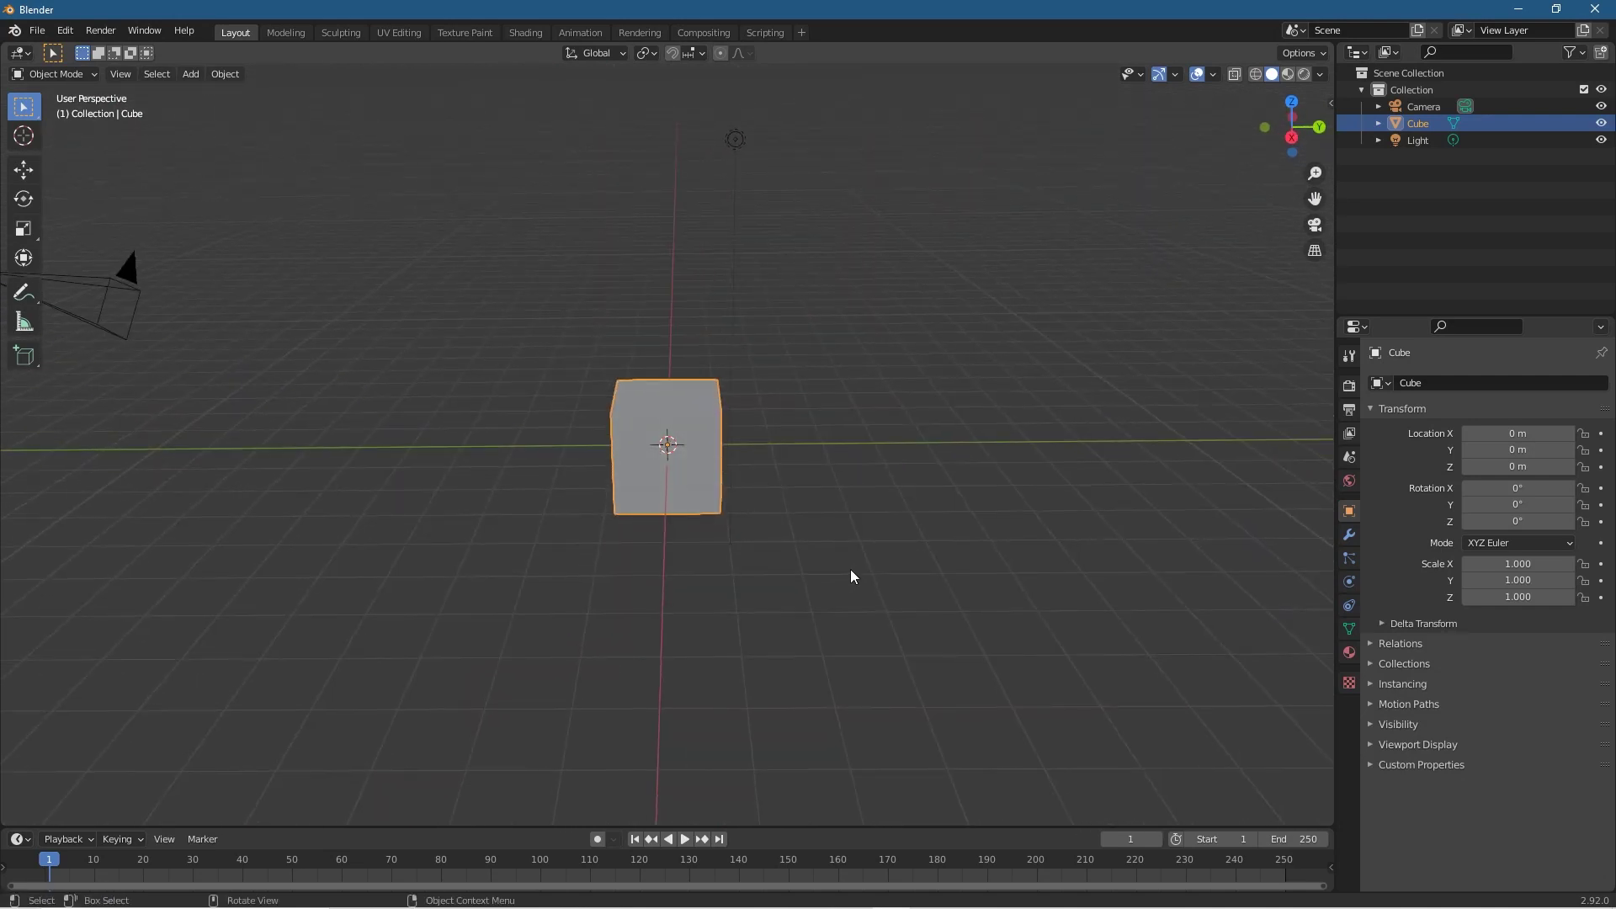
{"action": "key", "text": "n"}
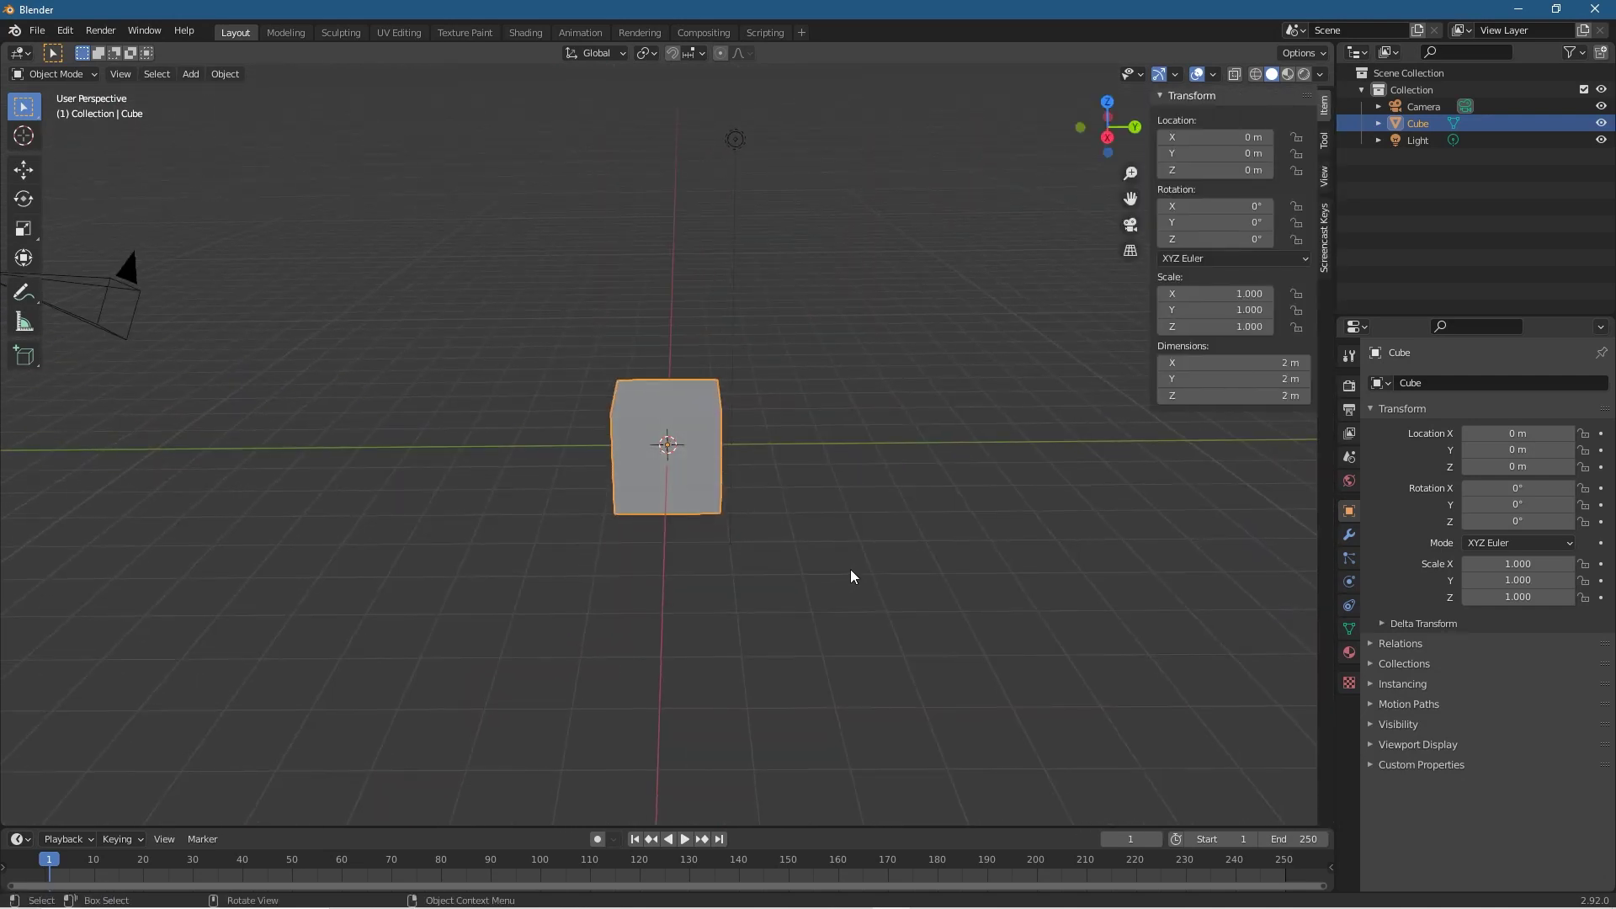
{"action": "left_click", "coordinate": [1326, 235]}
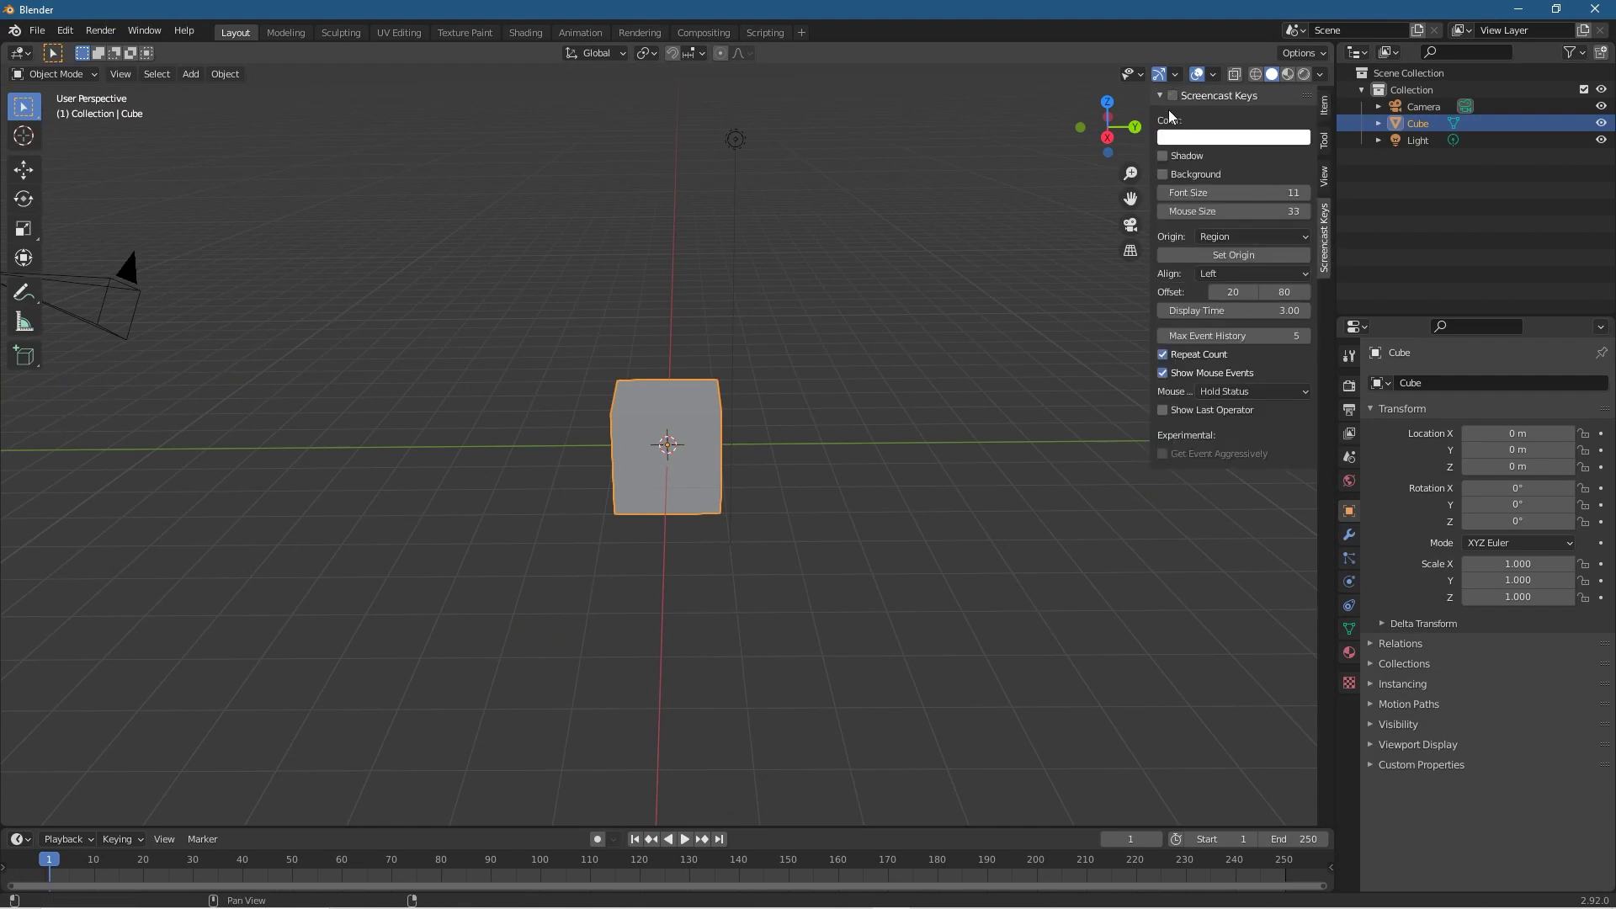
{"action": "middle_click_drag", "start_coordinate": [584, 564], "coordinate": [1091, 426]}
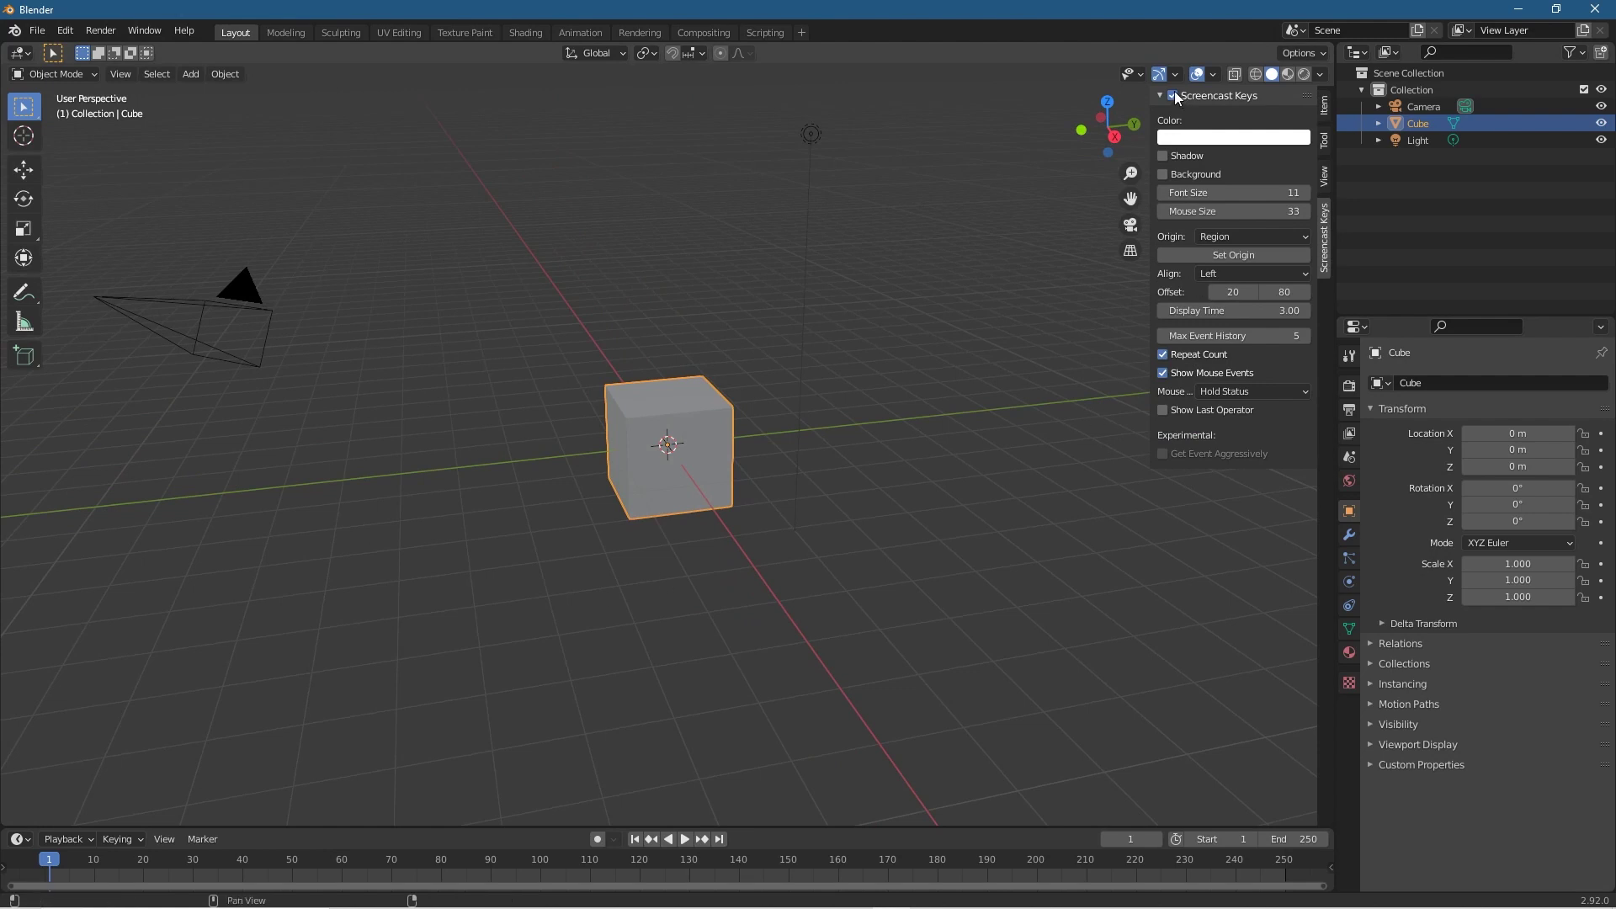
{"action": "left_click", "coordinate": [935, 505]}
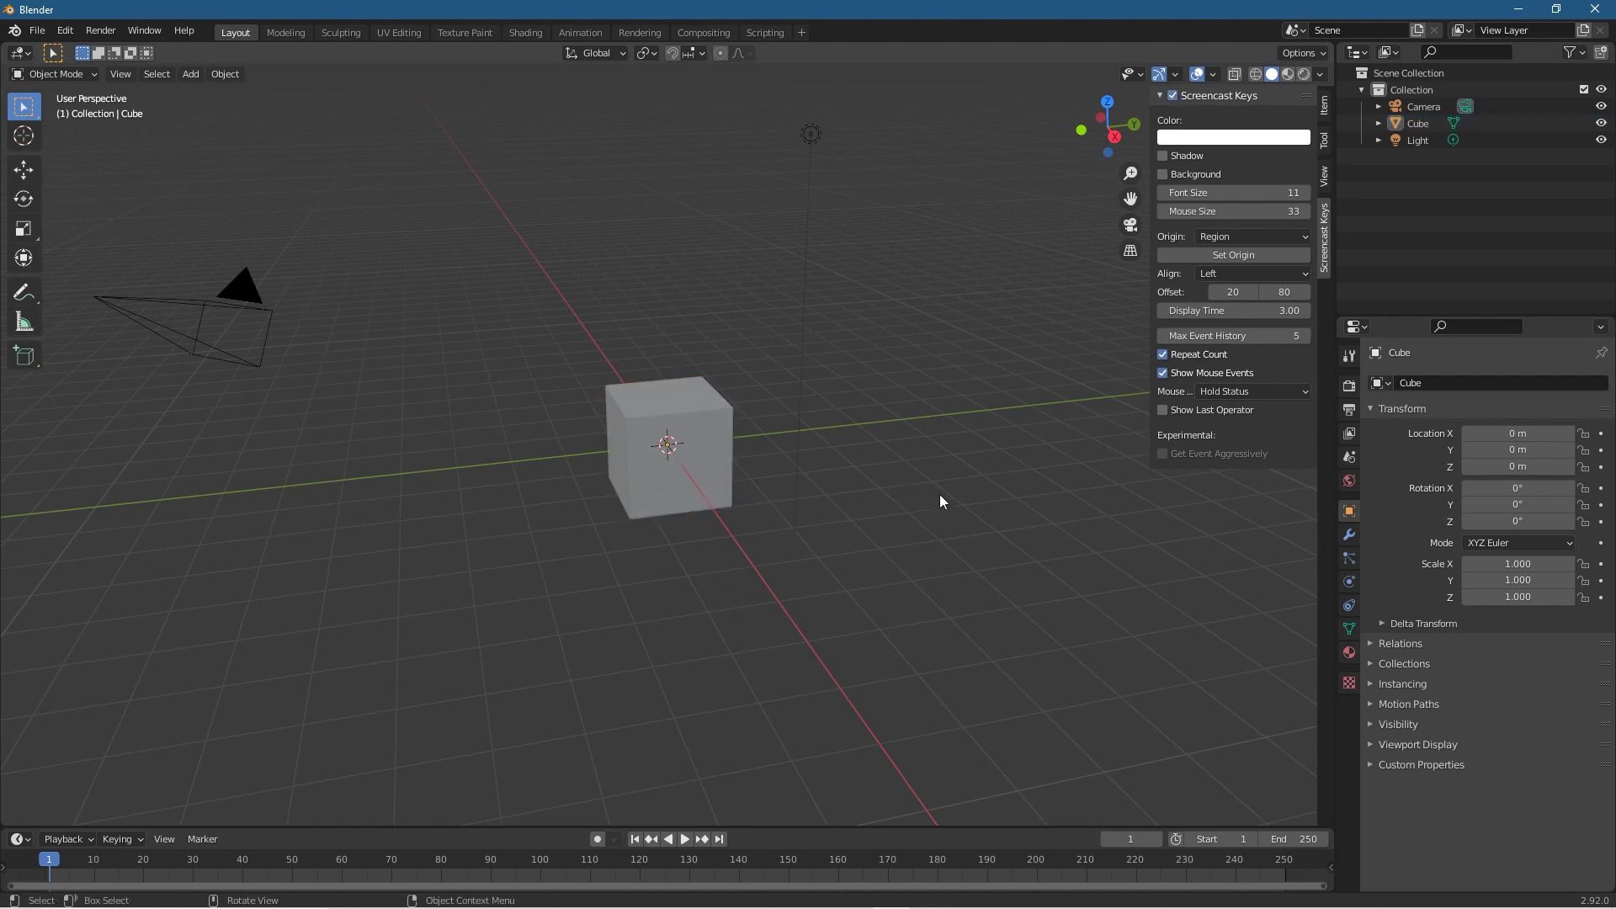
Step: Tick the Screencast Keys checkbox to turn the overlay on and orbit to test it
{"action": "key", "text": "n"}
{"action": "key", "text": "n"}
{"action": "middle_click_drag", "start_coordinate": [638, 709], "coordinate": [640, 706]}
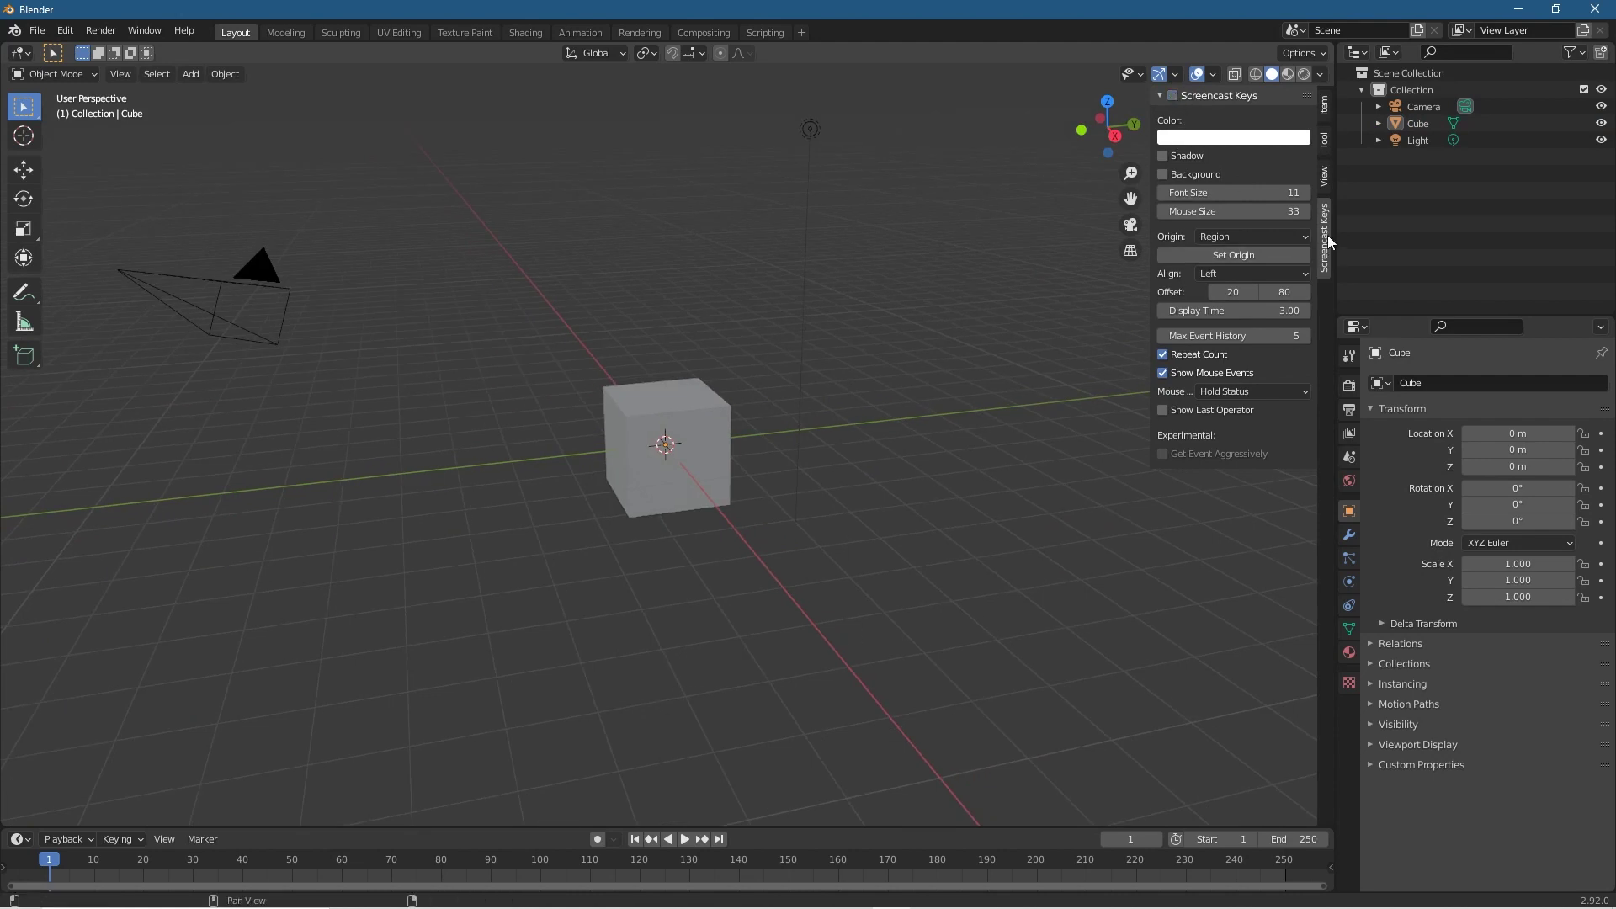
{"action": "key", "text": "n"}
{"action": "key", "text": "n"}
{"action": "left_click", "coordinate": [1174, 95]}
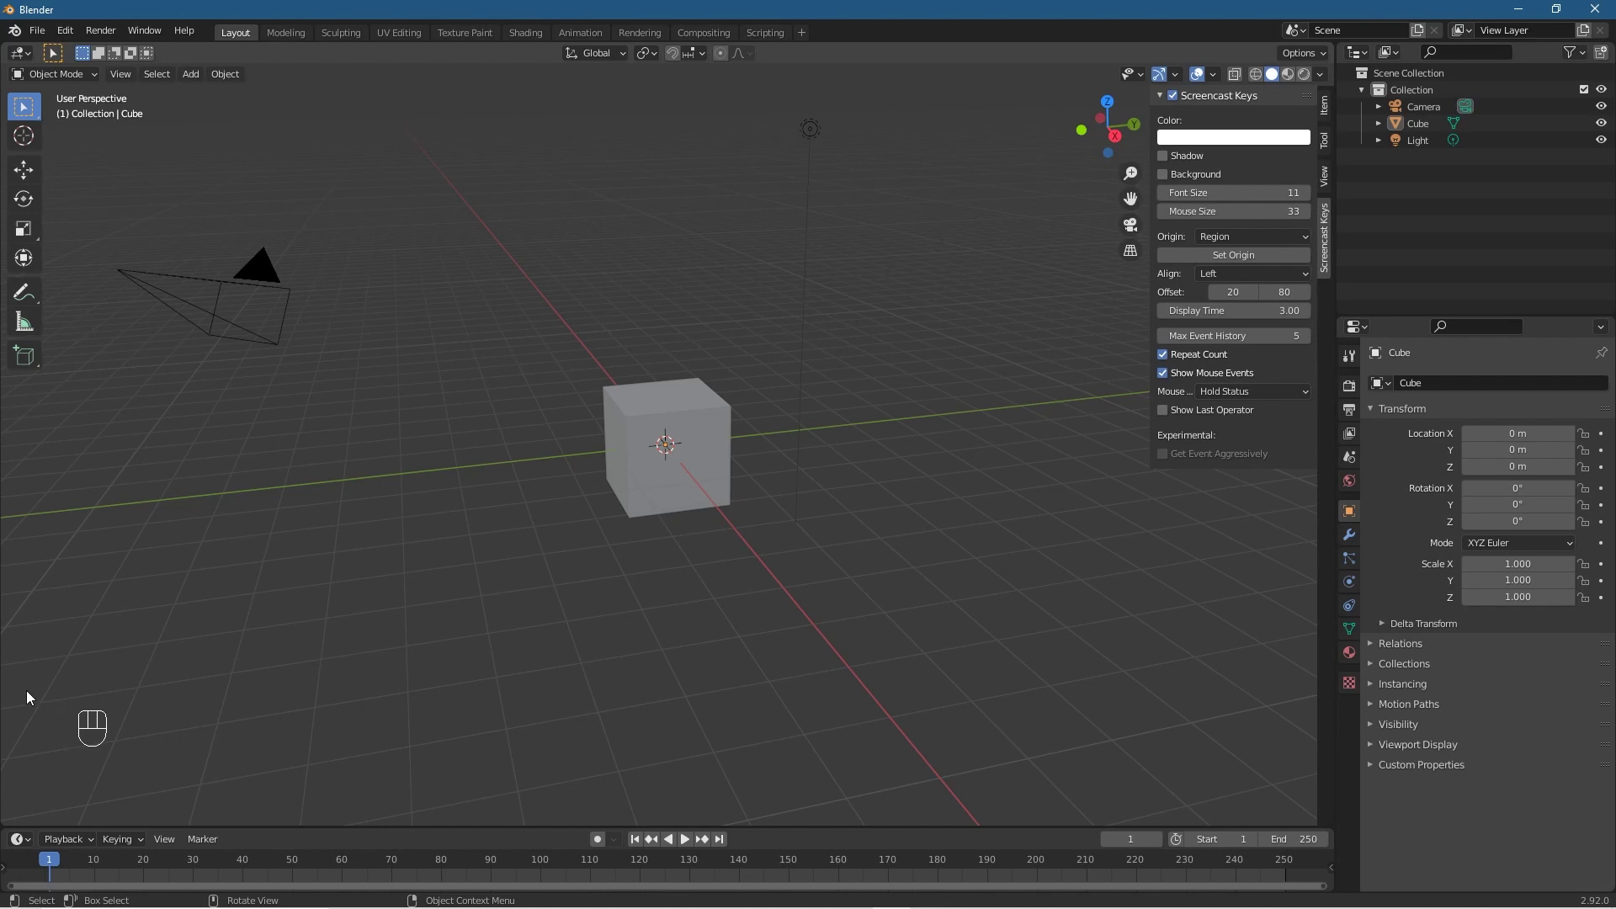
{"action": "mouse_move", "coordinate": [380, 753]}
{"action": "middle_mouse_down"}
{"action": "mouse_move", "coordinate": [462, 758]}
{"action": "mouse_move", "coordinate": [395, 755]}
{"action": "middle_mouse_up"}
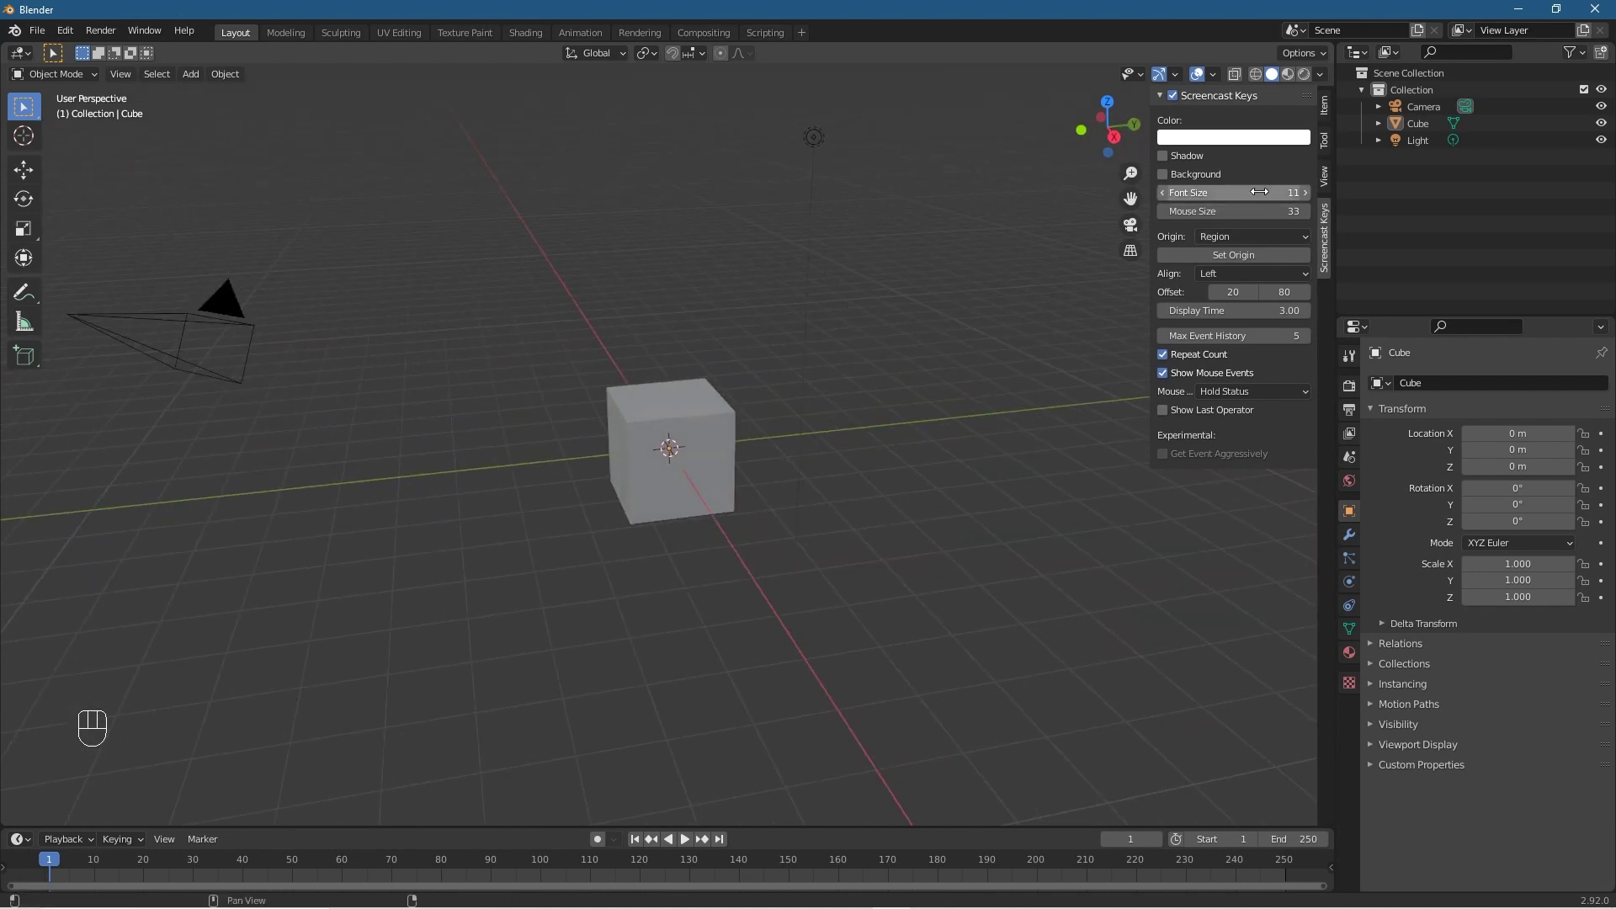
Step: Enable the overlay Shadow and set Font Size 30 and Mouse Size 50
{"action": "left_click", "coordinate": [1172, 157]}
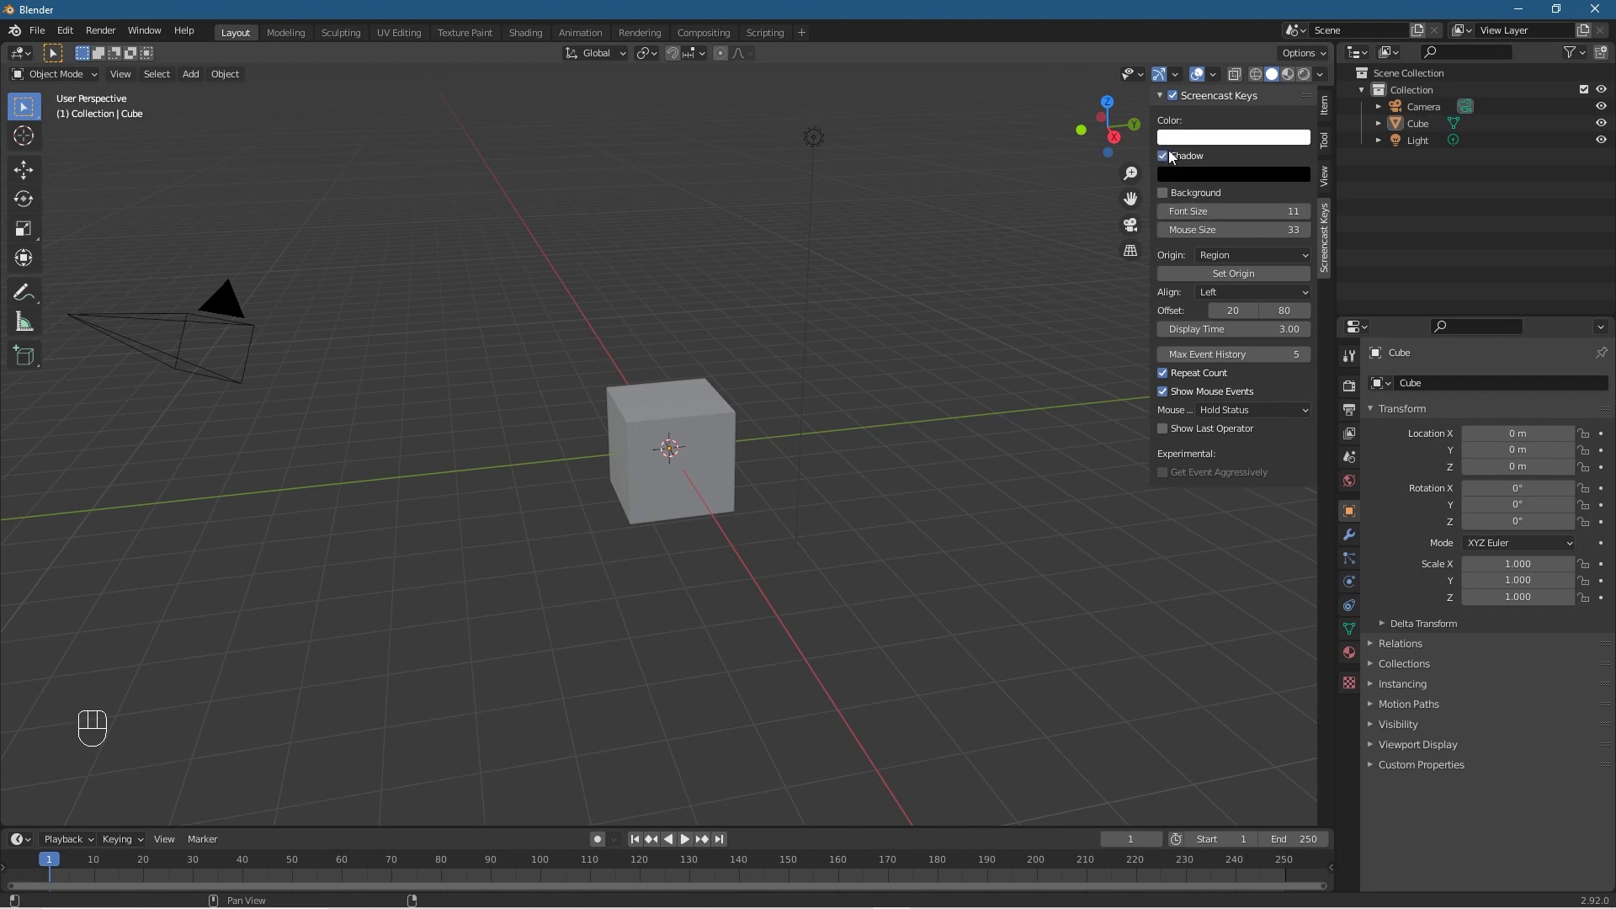
{"action": "left_click", "coordinate": [1210, 213]}
{"action": "type", "text": "30"}
{"action": "key", "text": "Tab"}
{"action": "type", "text": "50"}
{"action": "key", "text": "Return"}
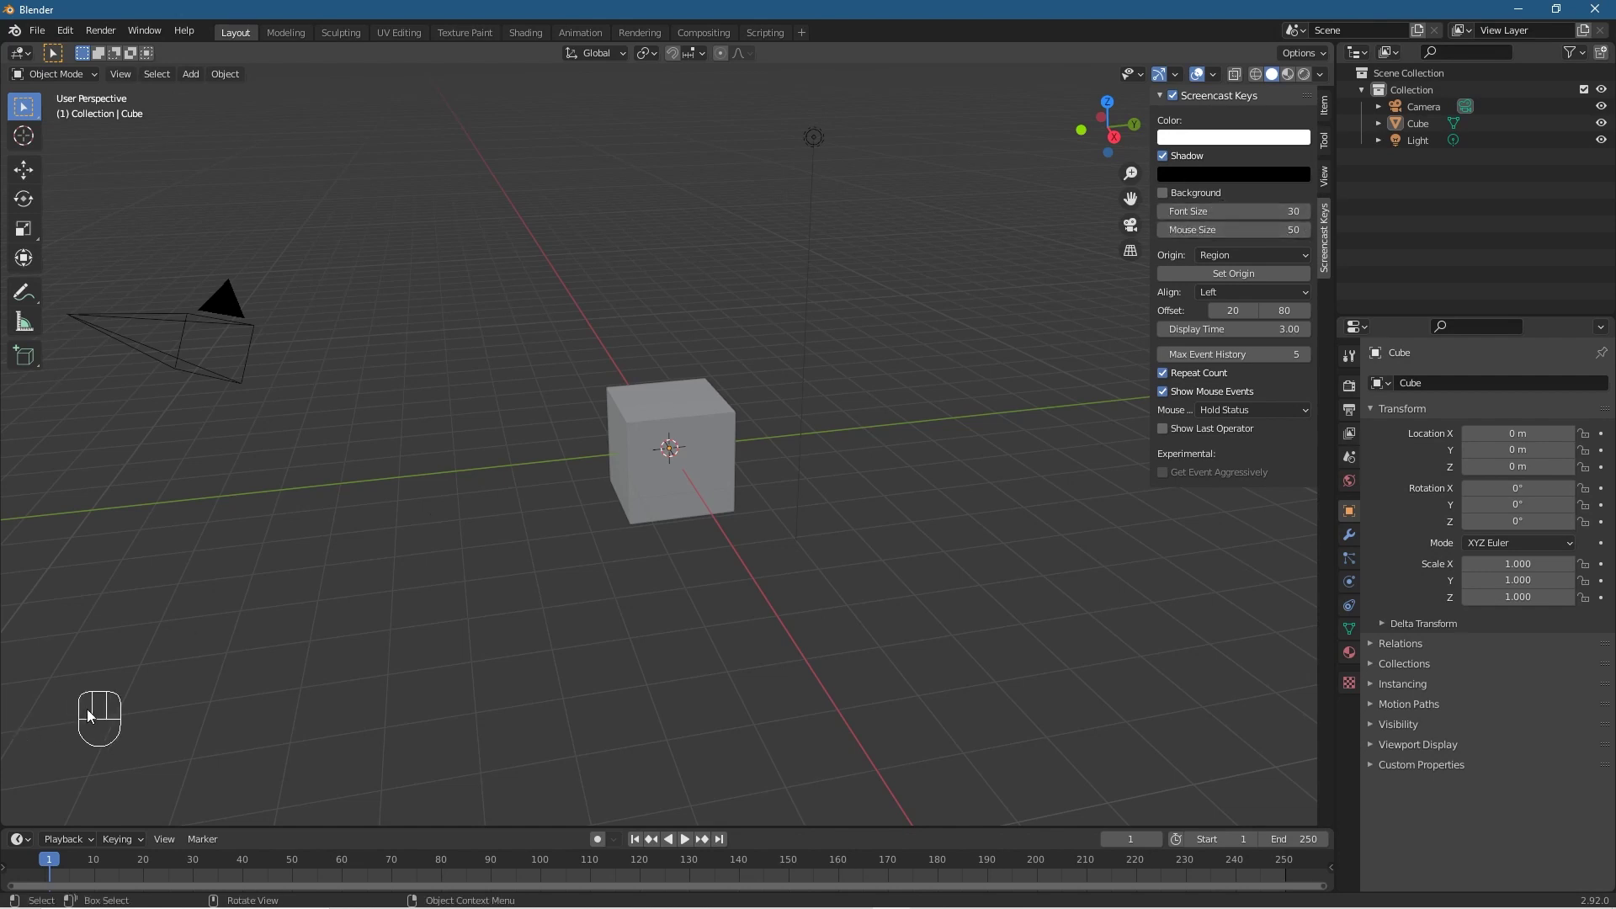
Step: Set the overlay Offset to 40 horizontally and 100 vertically
{"action": "middle_click_drag", "start_coordinate": [379, 699], "coordinate": [592, 667]}
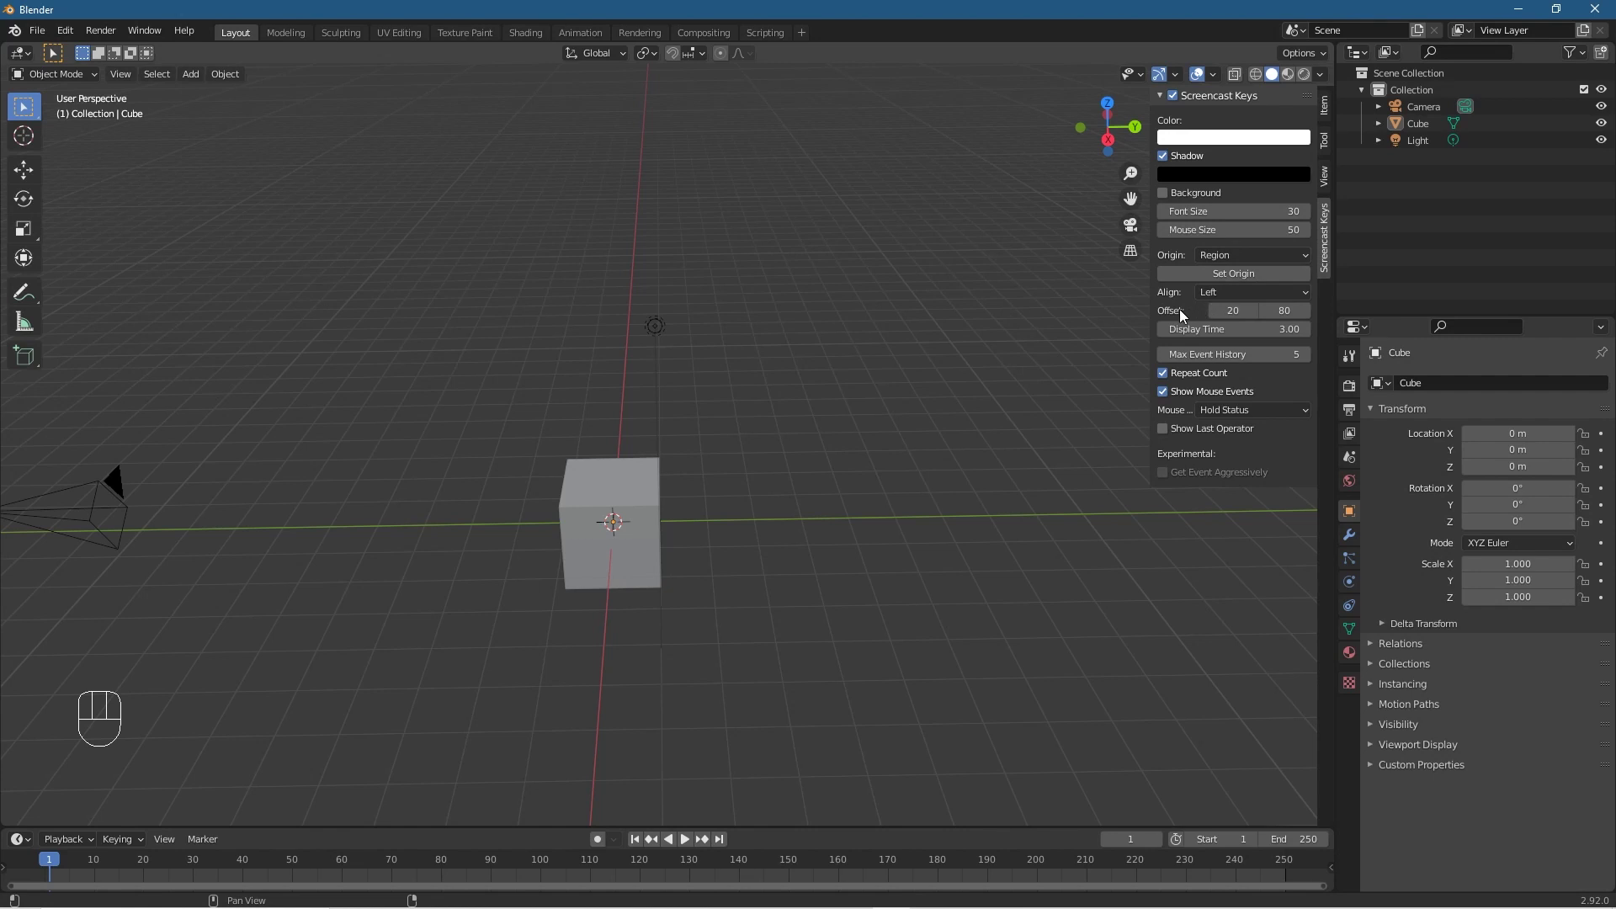
{"action": "left_click_drag", "start_coordinate": [1233, 310], "coordinate": [1312, 319]}
{"action": "left_click", "coordinate": [1306, 311]}
{"action": "left_click", "coordinate": [1306, 310]}
{"action": "left_click", "coordinate": [1306, 310]}
Step: Set Display Time to 4 seconds and make the overlay colour bright green
{"action": "left_click", "coordinate": [1215, 328]}
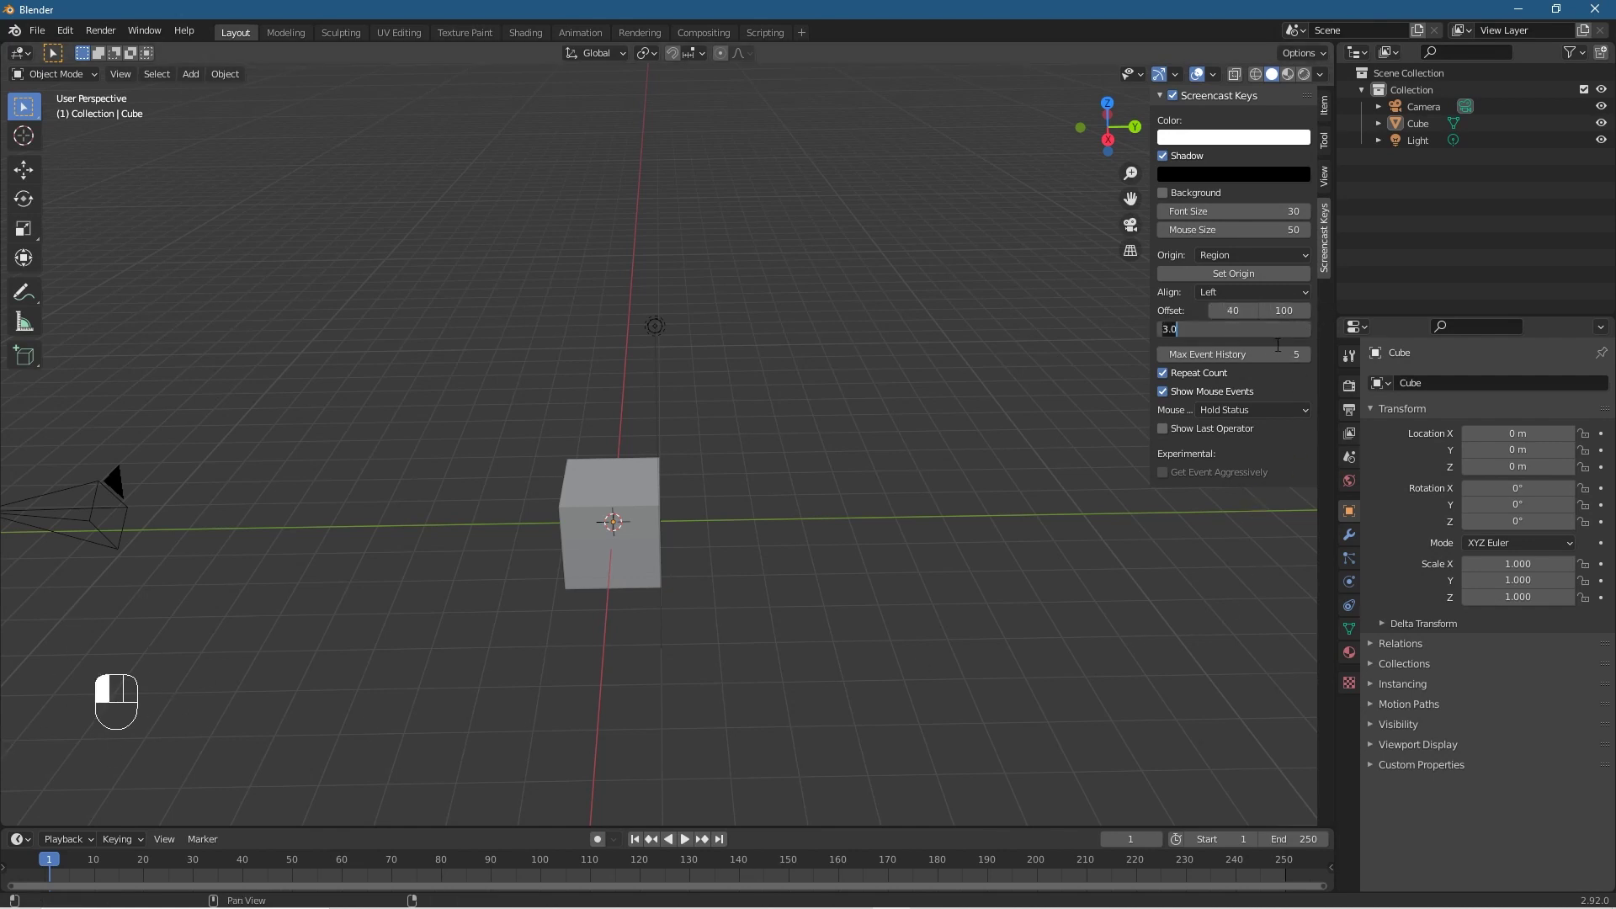
{"action": "type", "text": "4"}
{"action": "key", "text": "Return"}
{"action": "left_click", "coordinate": [1230, 138]}
{"action": "left_click", "coordinate": [1169, 213]}
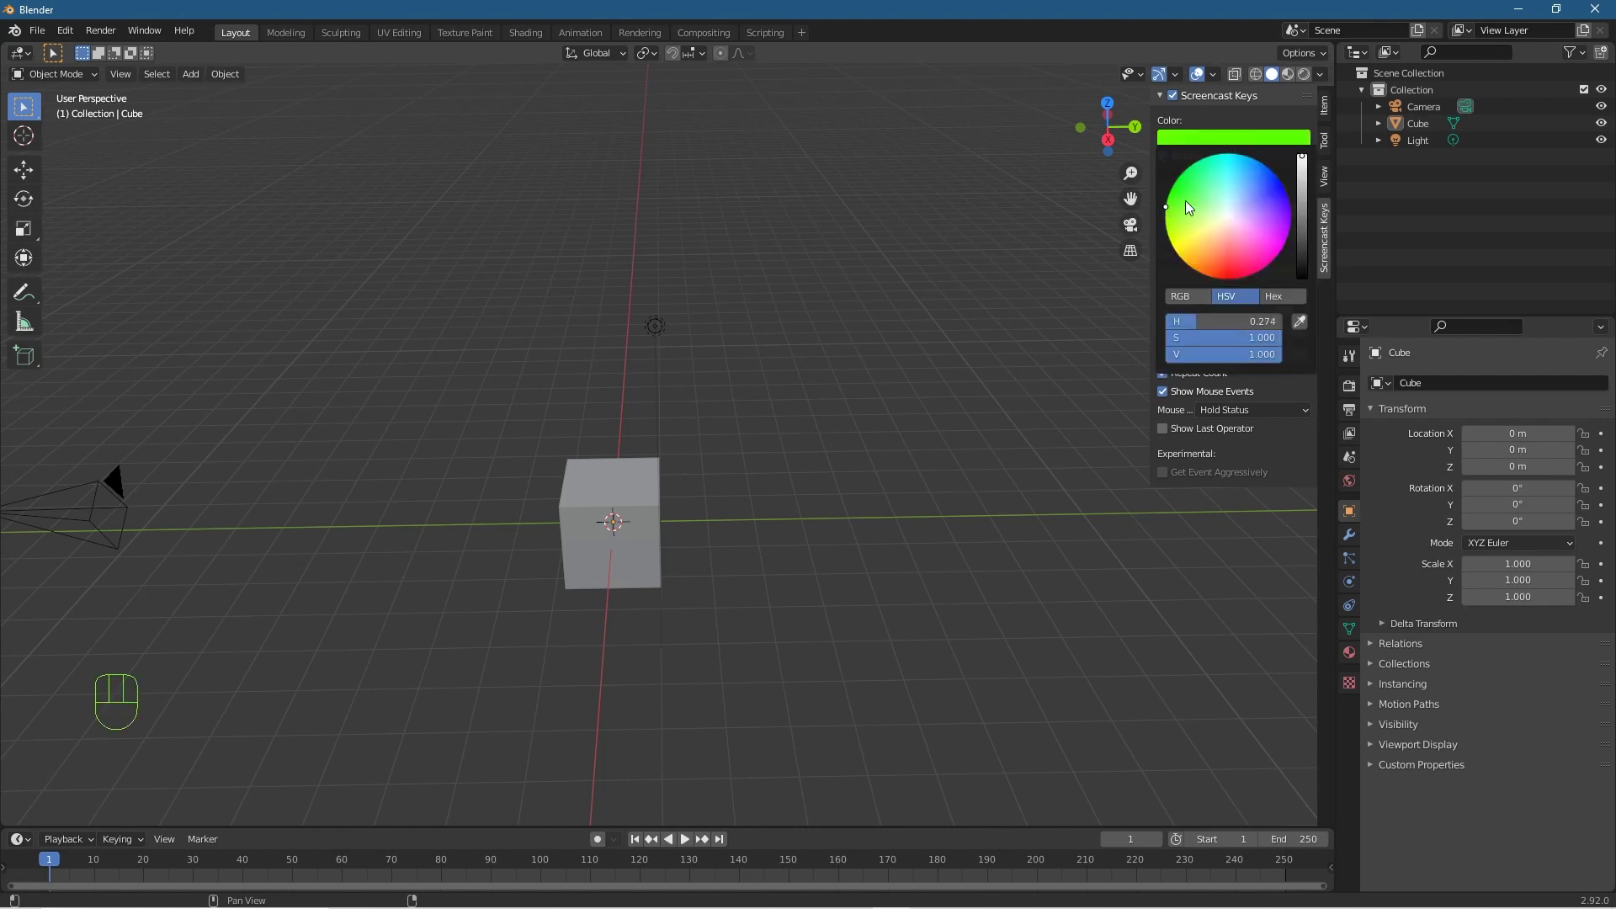
{"action": "left_click_drag", "start_coordinate": [1187, 206], "coordinate": [1170, 198]}
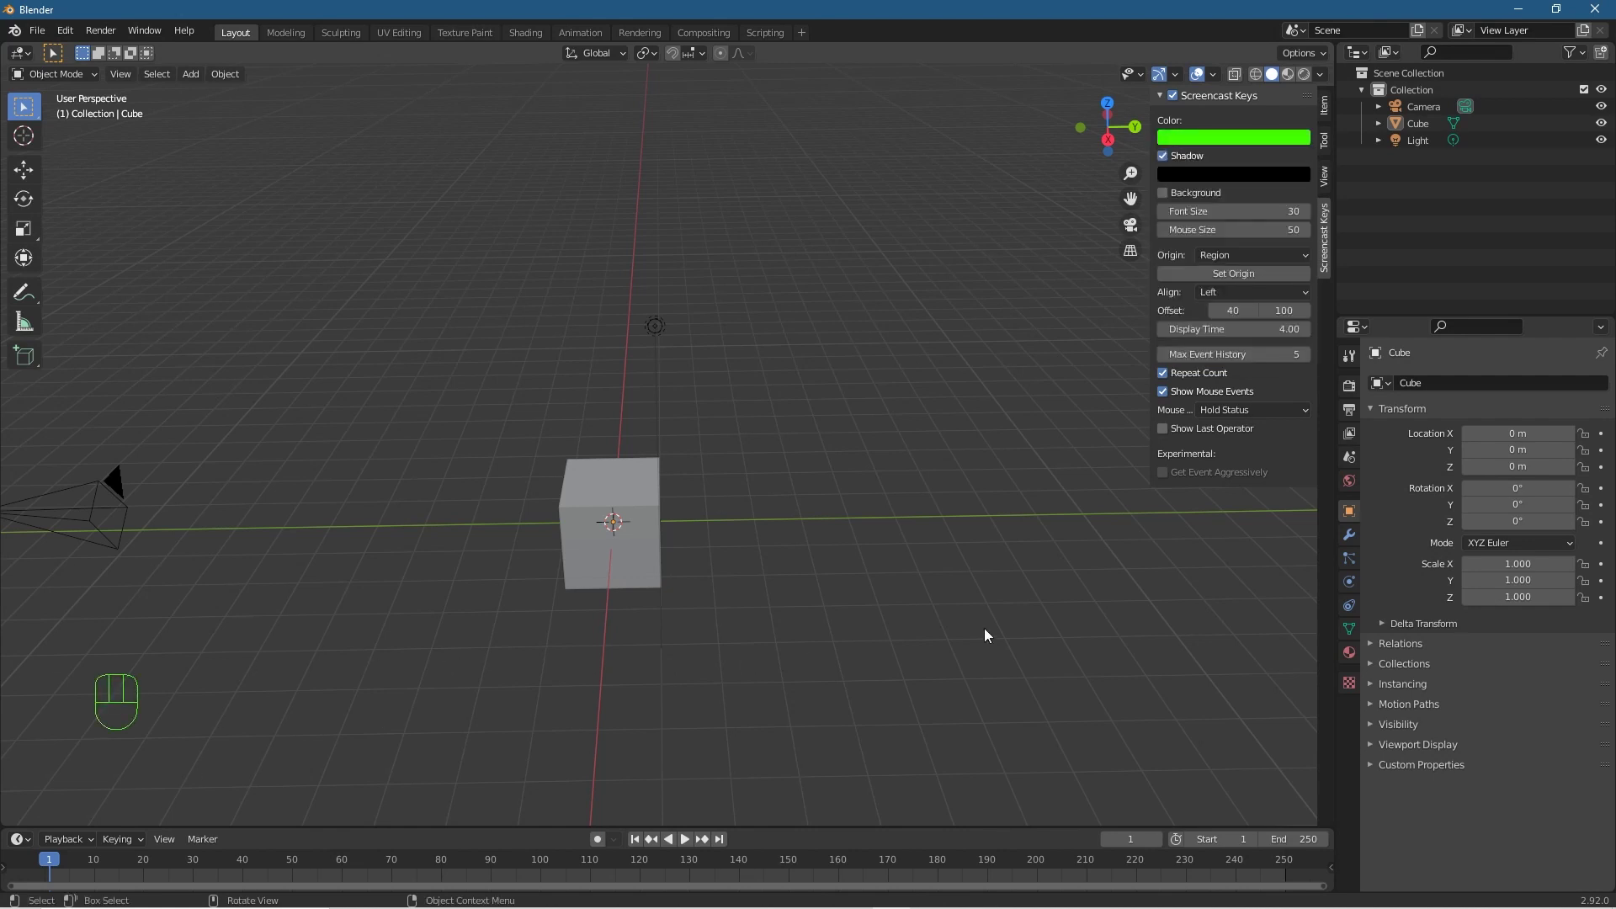
Step: Turn off Repeat Count and show mouse events as Event History + Hold Status
{"action": "left_click", "coordinate": [1257, 368]}
{"action": "left_click", "coordinate": [1246, 412]}
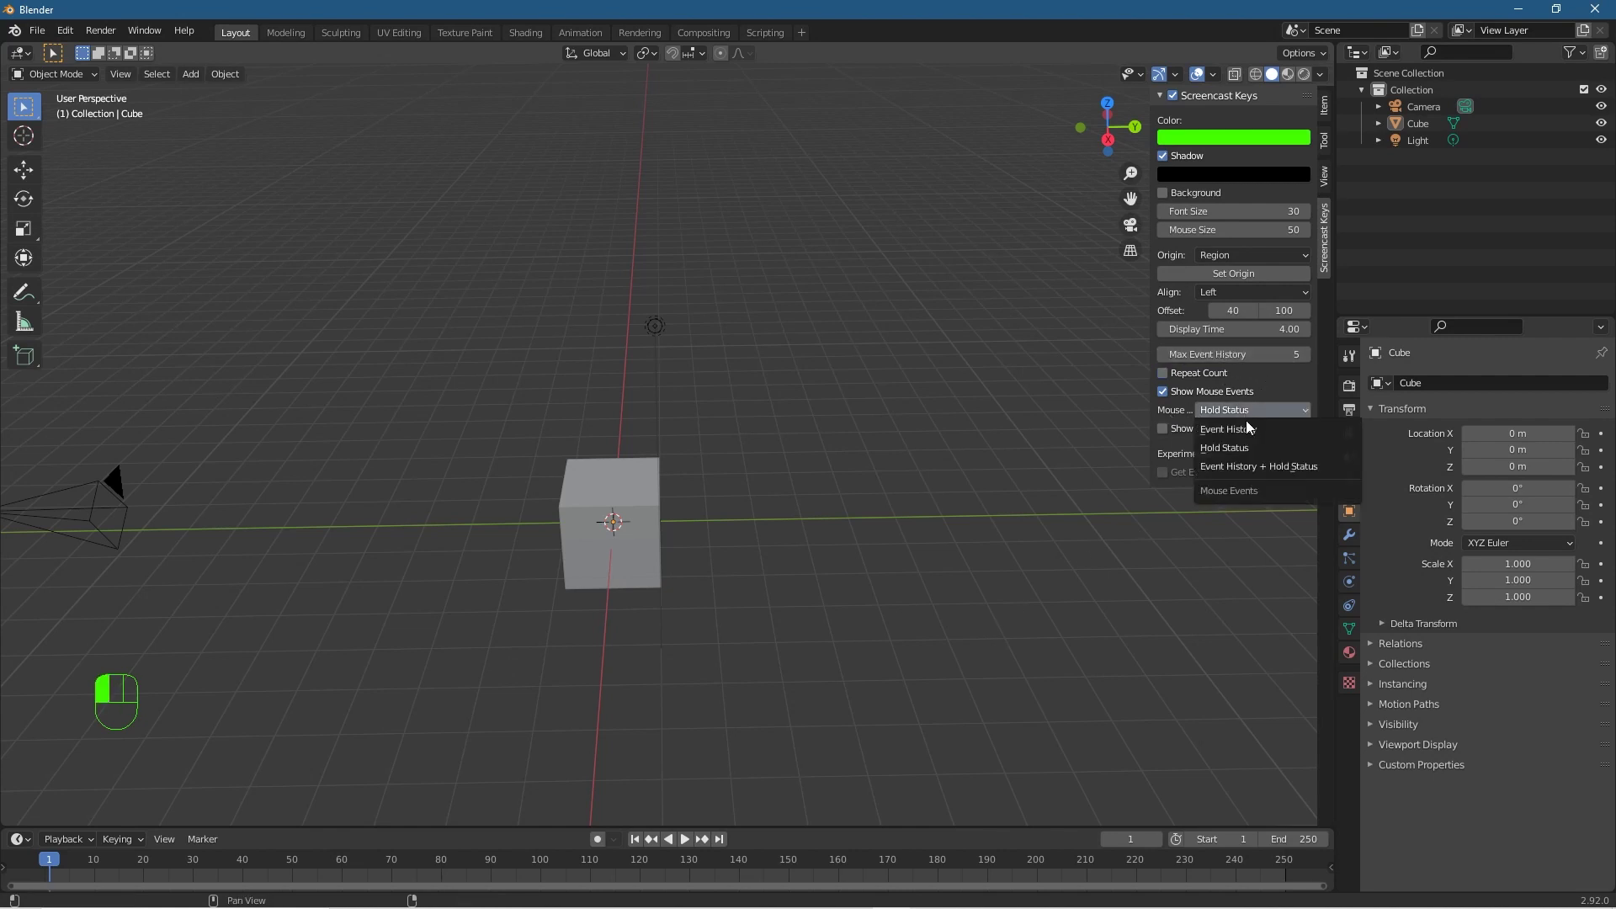
{"action": "left_click", "coordinate": [1281, 466]}
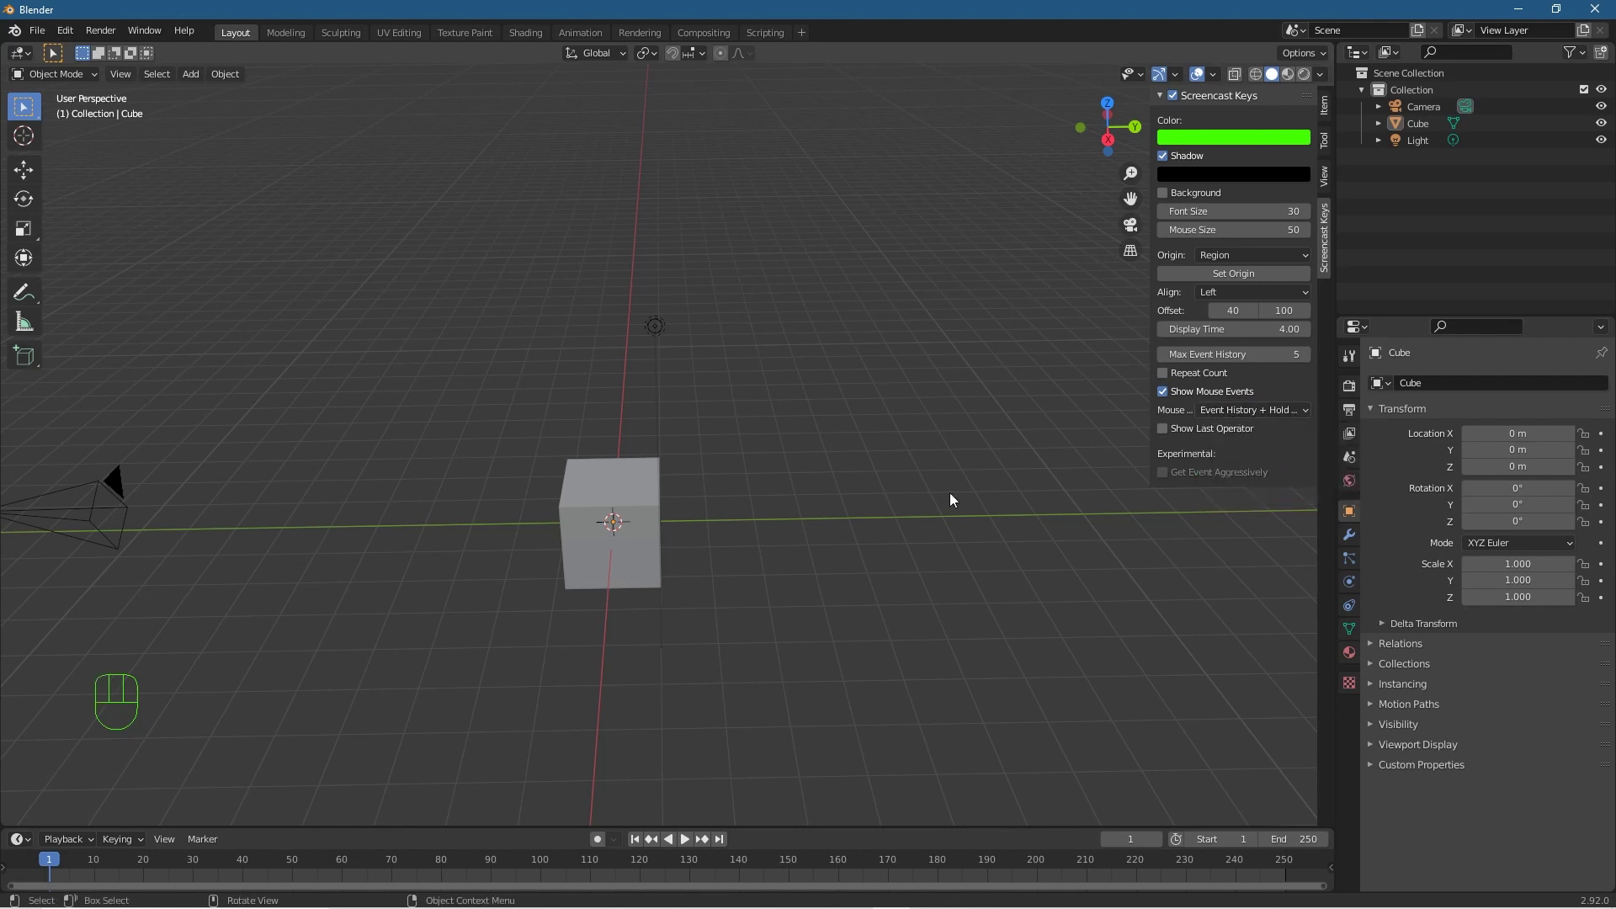
Step: Orbit the view, select the cube, start a Z-axis rotation and cancel it
{"action": "middle_click_drag", "start_coordinate": [455, 725], "coordinate": [264, 658]}
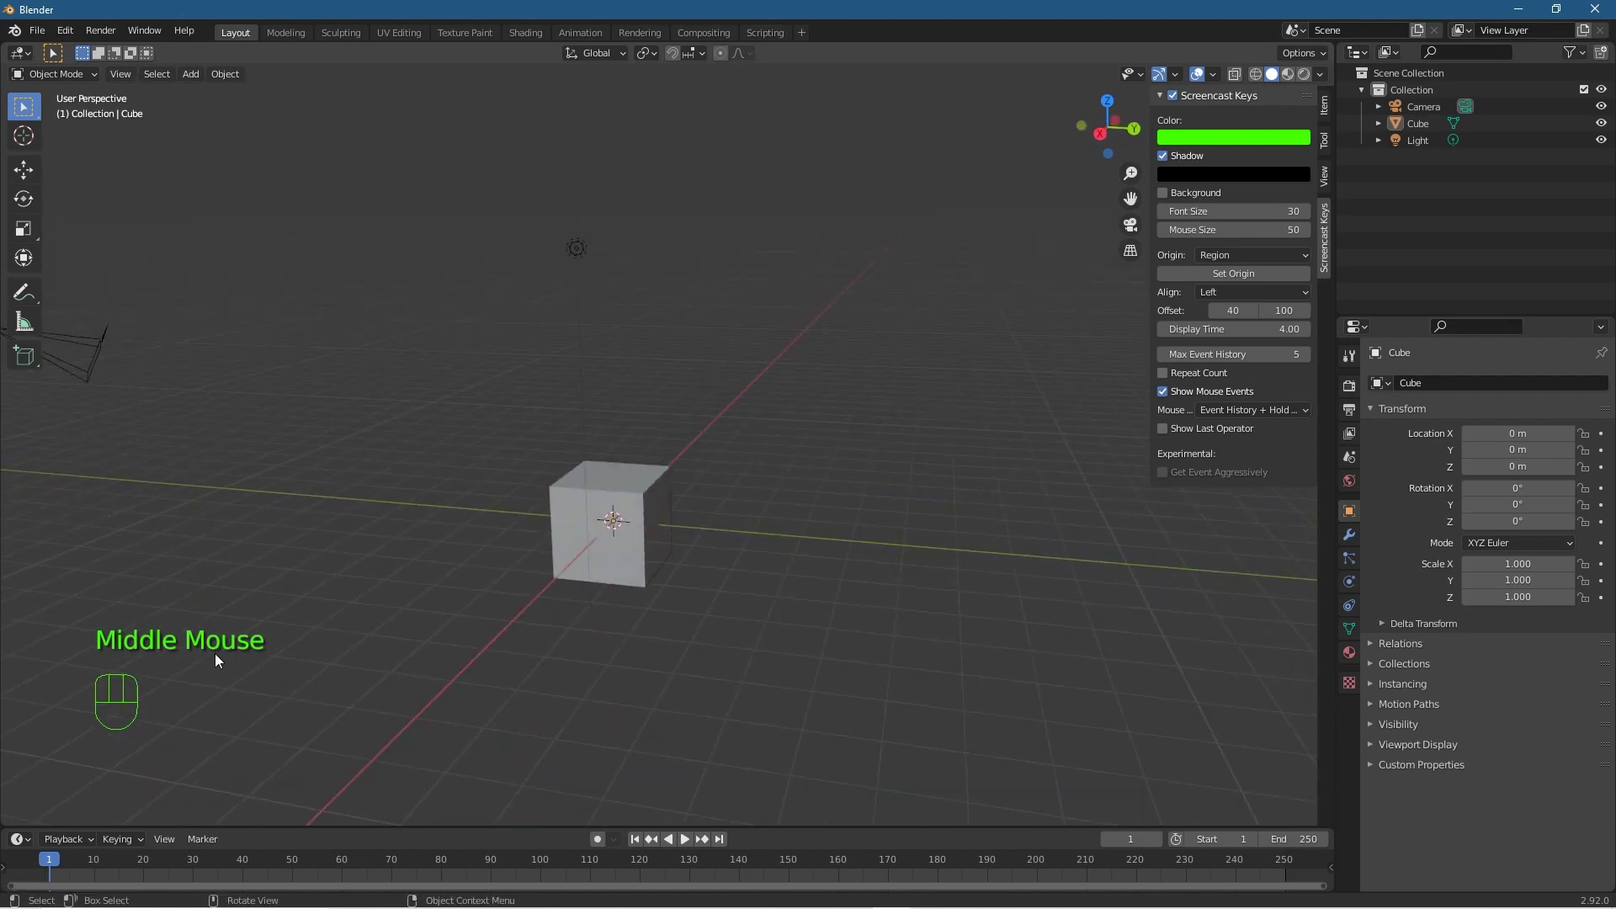
{"action": "middle_click_drag", "start_coordinate": [169, 678], "coordinate": [382, 709]}
{"action": "middle_click_drag", "start_coordinate": [117, 692], "coordinate": [120, 705]}
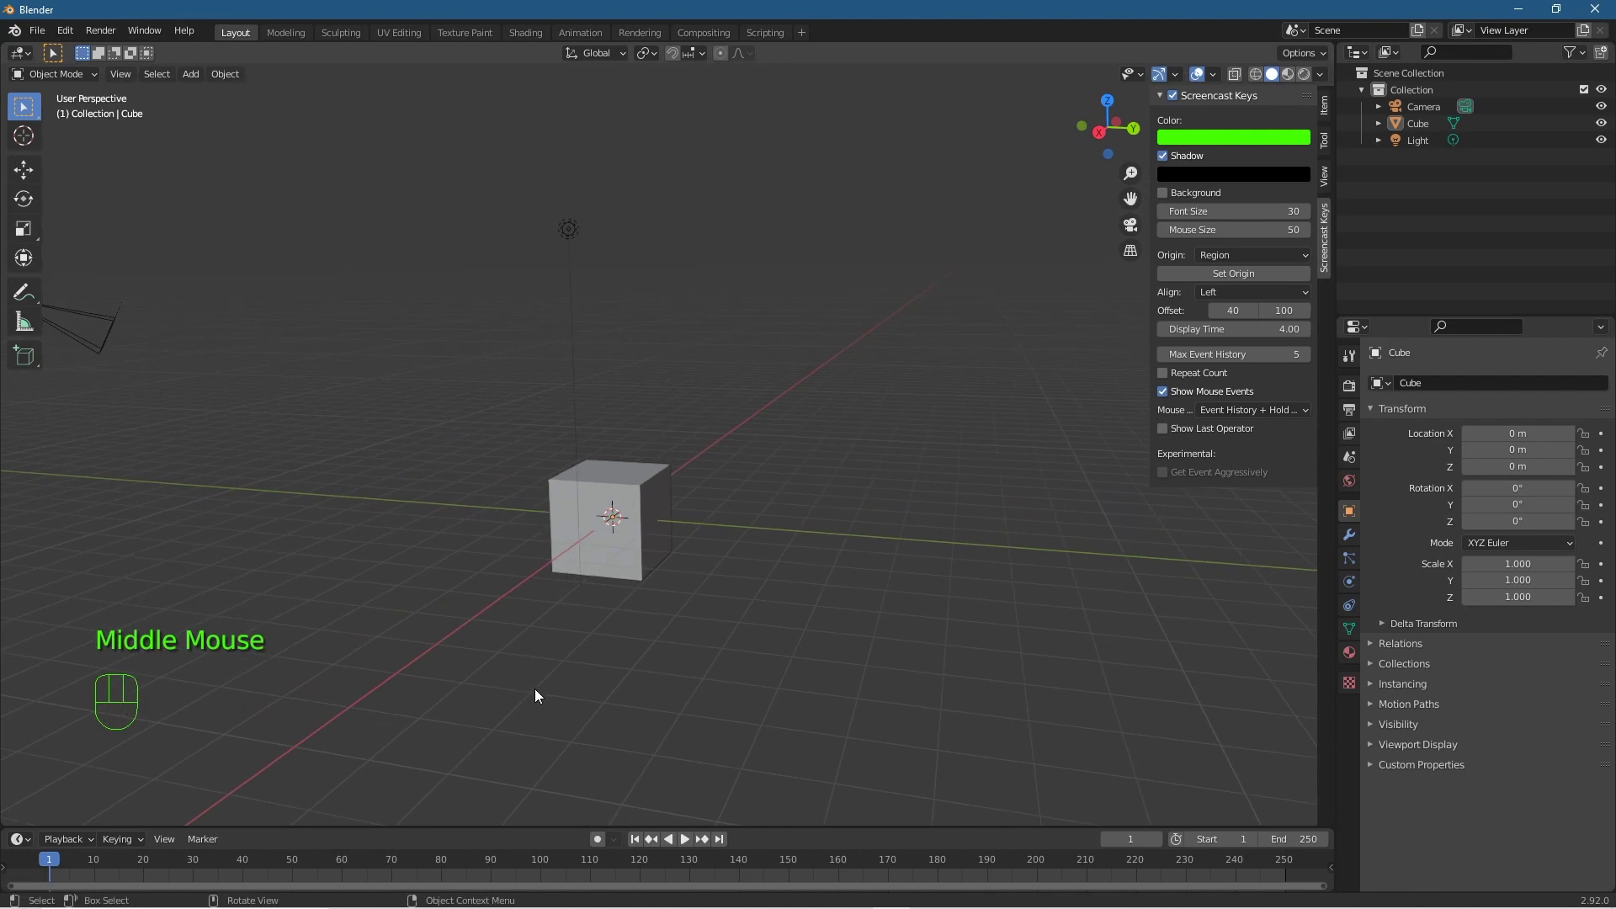
{"action": "middle_click_drag", "start_coordinate": [173, 718], "coordinate": [628, 720]}
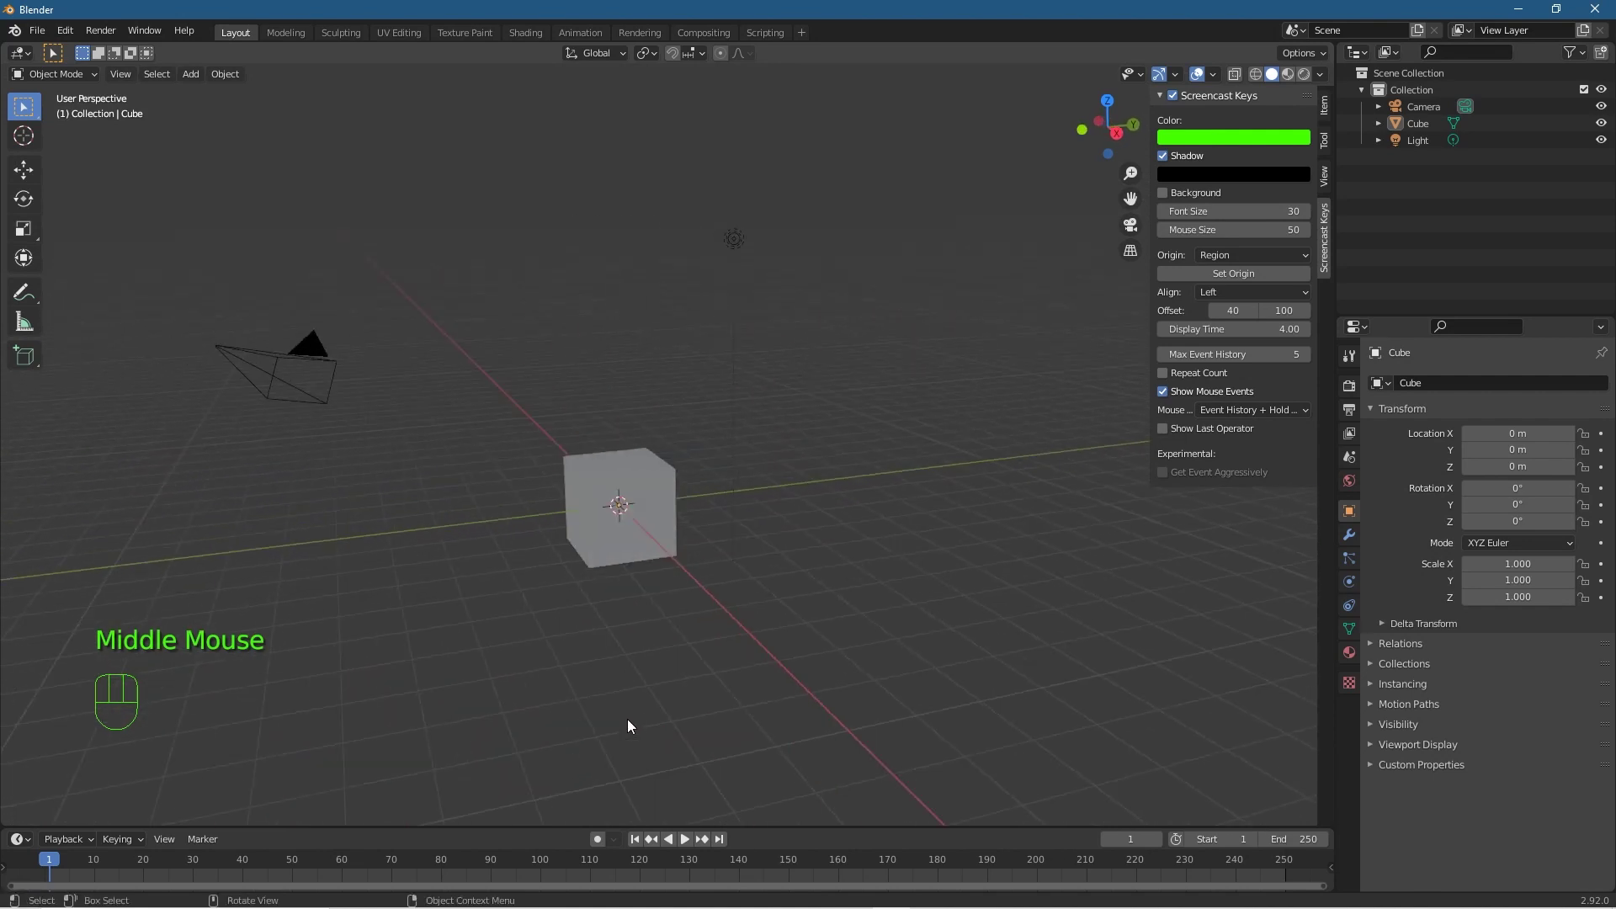
{"action": "left_click", "coordinate": [663, 571]}
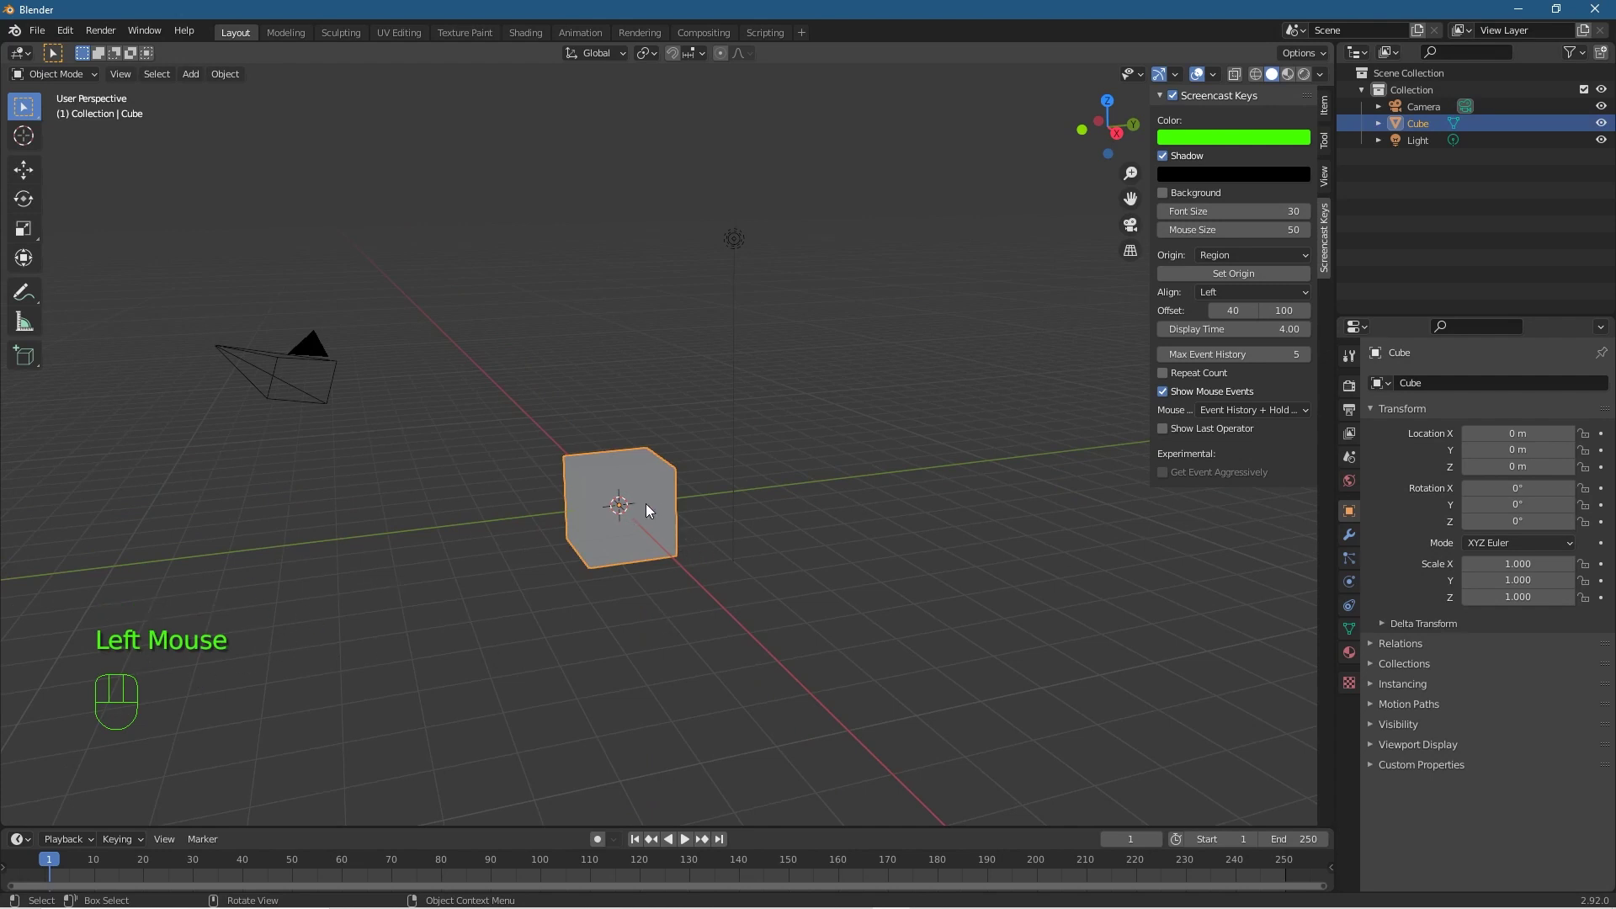
{"action": "key", "text": "r"}
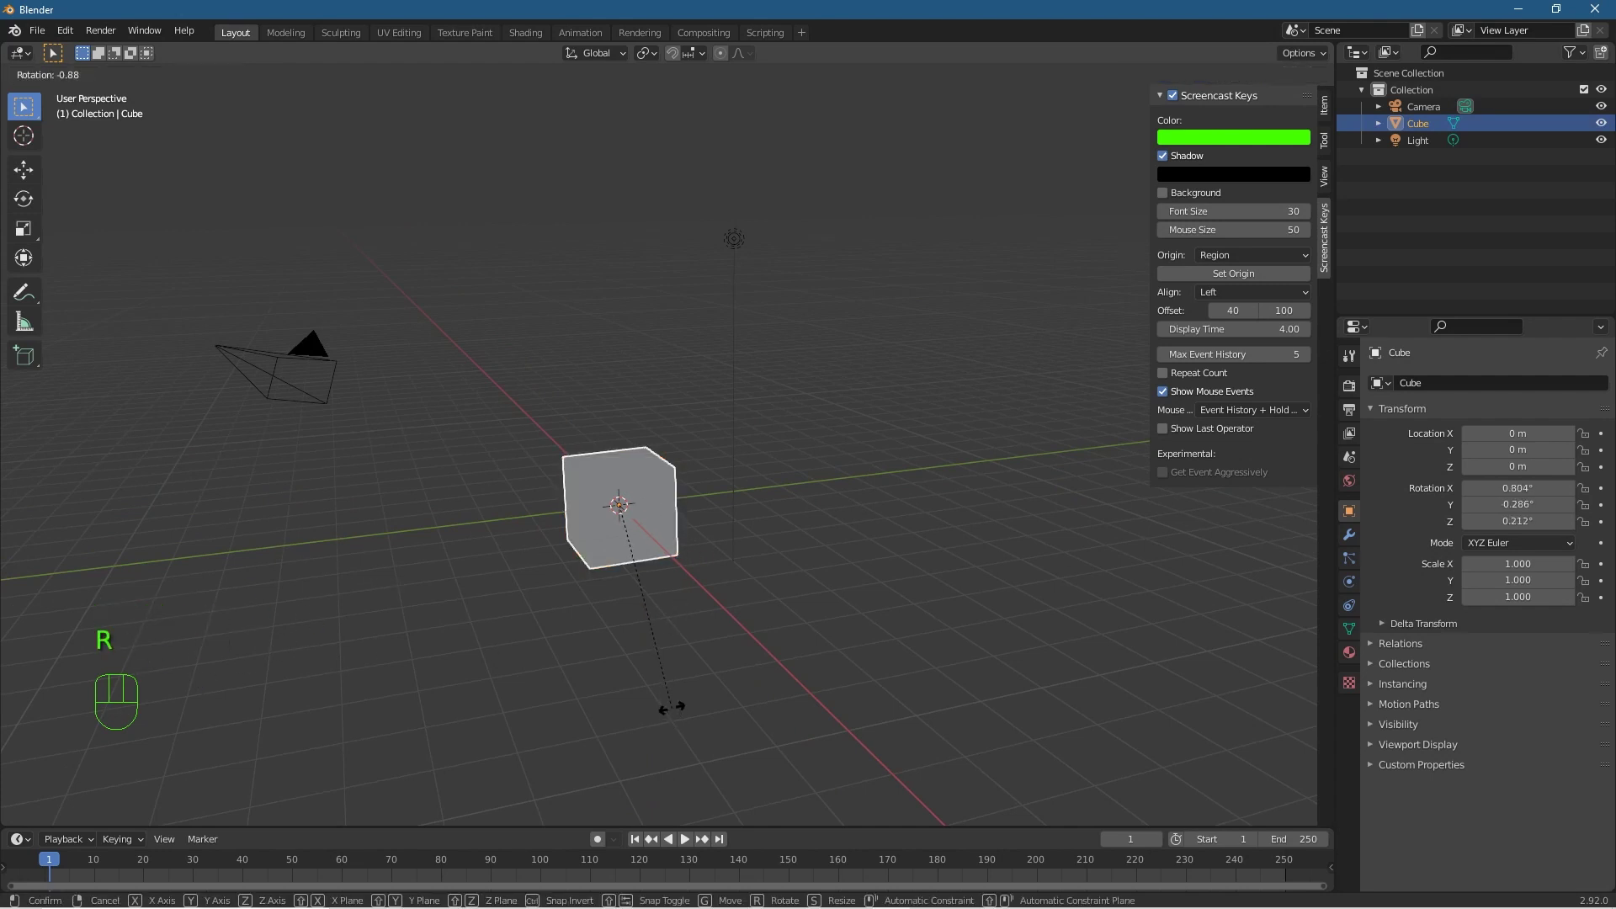
{"action": "key", "text": "z"}
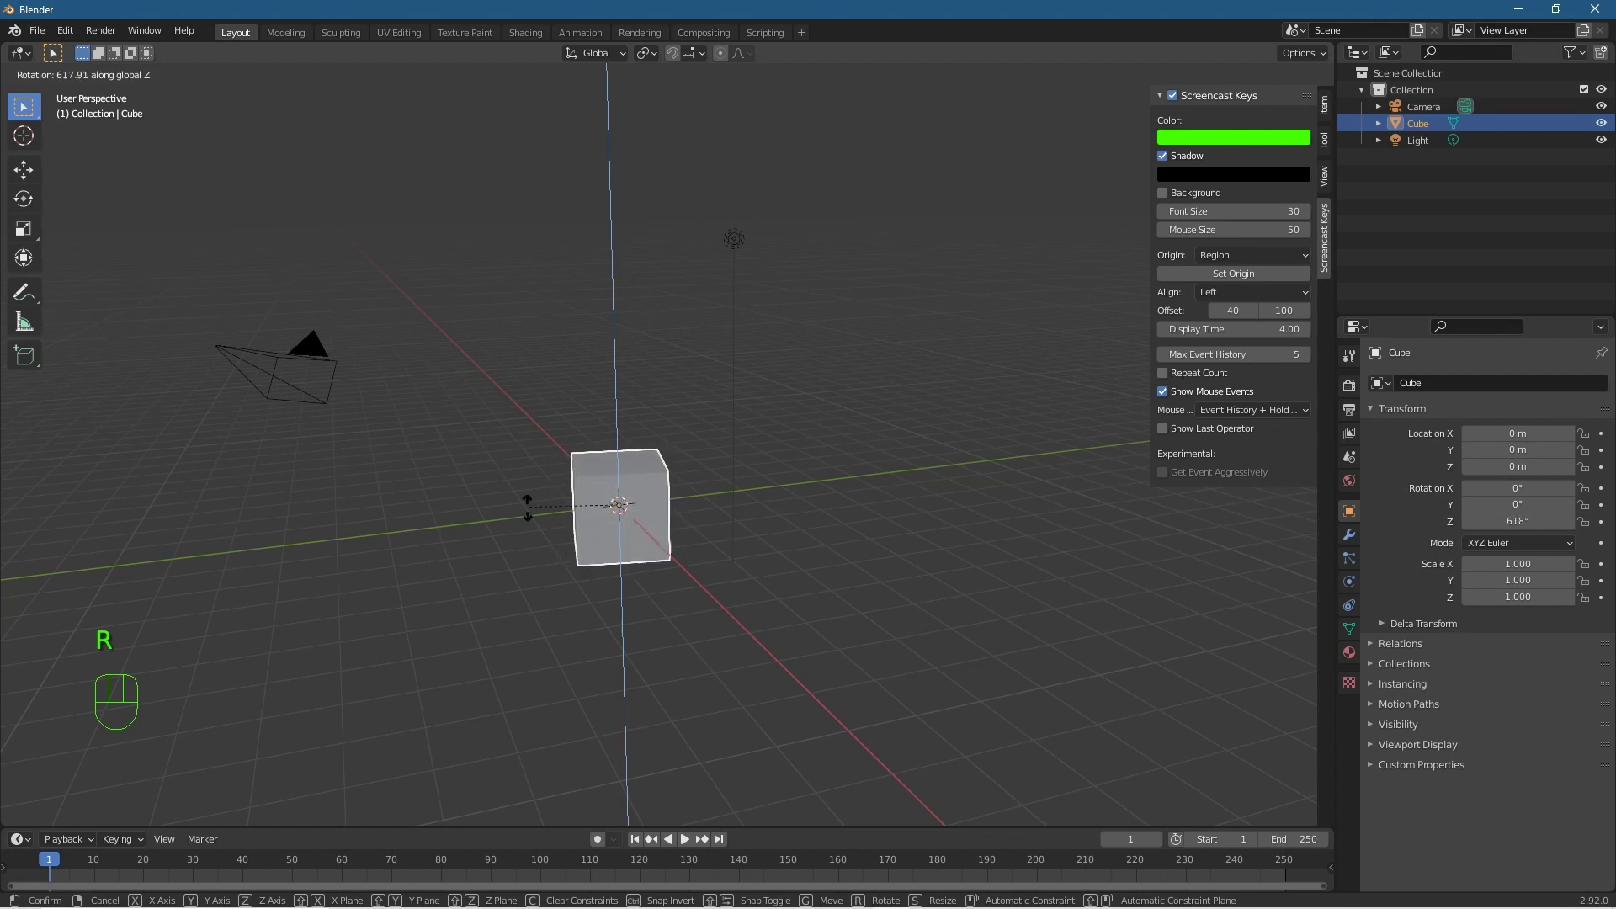
{"action": "key", "text": "Escape"}
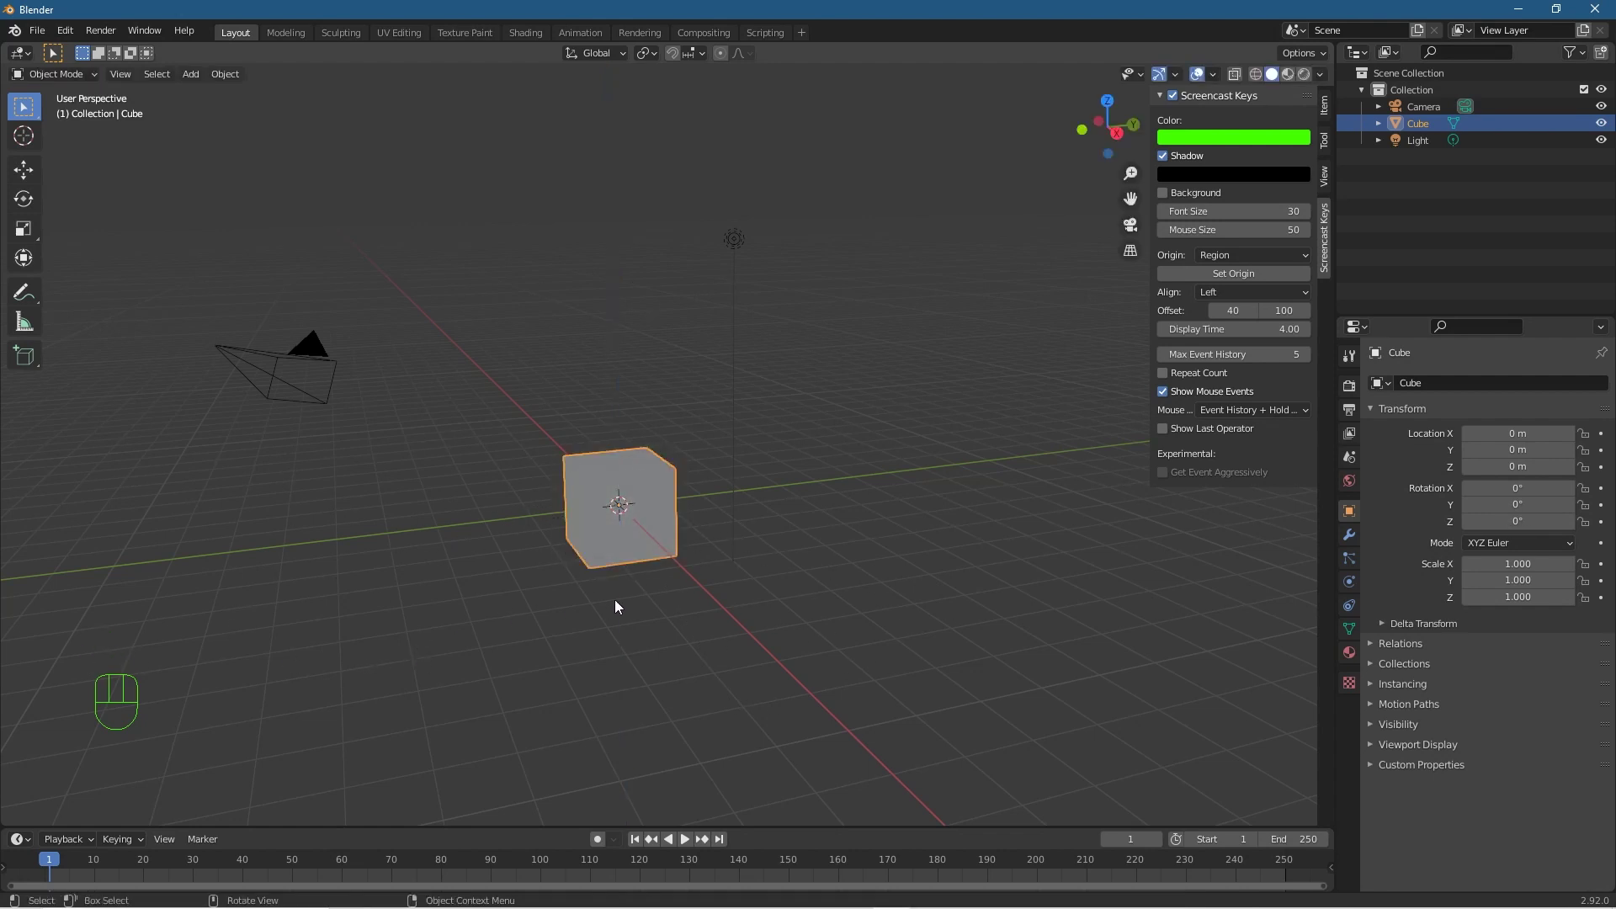
Step: Orbit and scroll-zoom in and out so the overlay logs Middle Mouse and Wheel events
{"action": "middle_click_drag", "start_coordinate": [615, 606], "coordinate": [554, 614]}
{"action": "scroll", "coordinate": [599, 671], "scroll_direction": "up", "scroll_amount": 2}
{"action": "scroll", "coordinate": [599, 665], "scroll_direction": "down", "scroll_amount": 2}
{"action": "scroll", "coordinate": [553, 615], "scroll_direction": "up", "scroll_amount": 2}
{"action": "scroll", "coordinate": [552, 613], "scroll_direction": "down", "scroll_amount": 2}
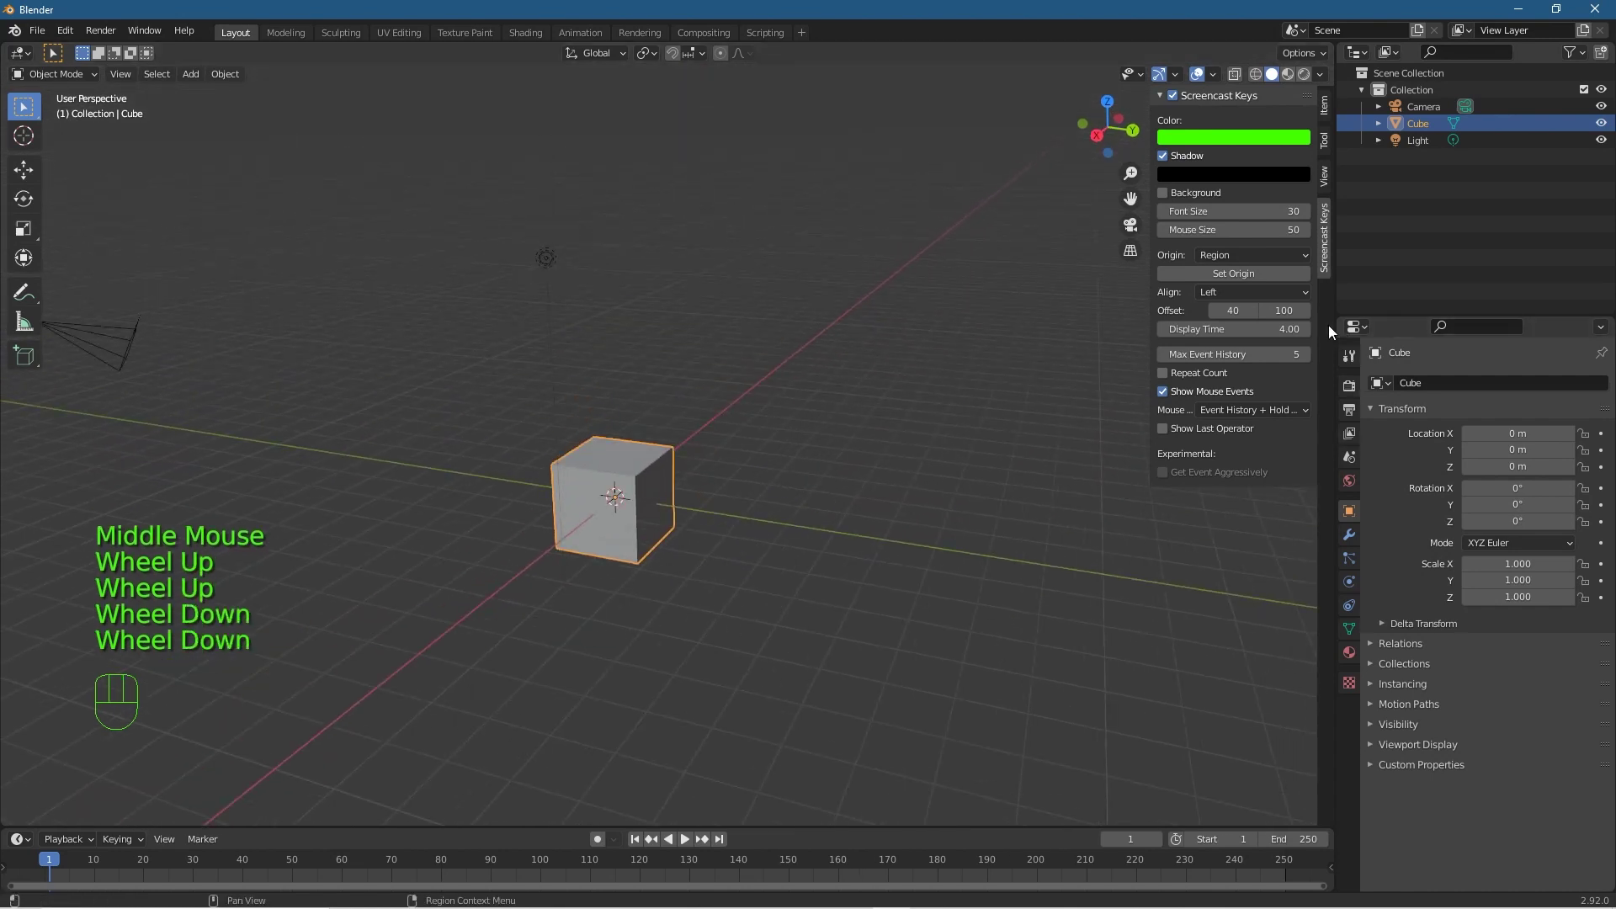
Step: Set Max Event History to 10 in the Screencast Keys panel
{"action": "left_click", "coordinate": [1202, 355]}
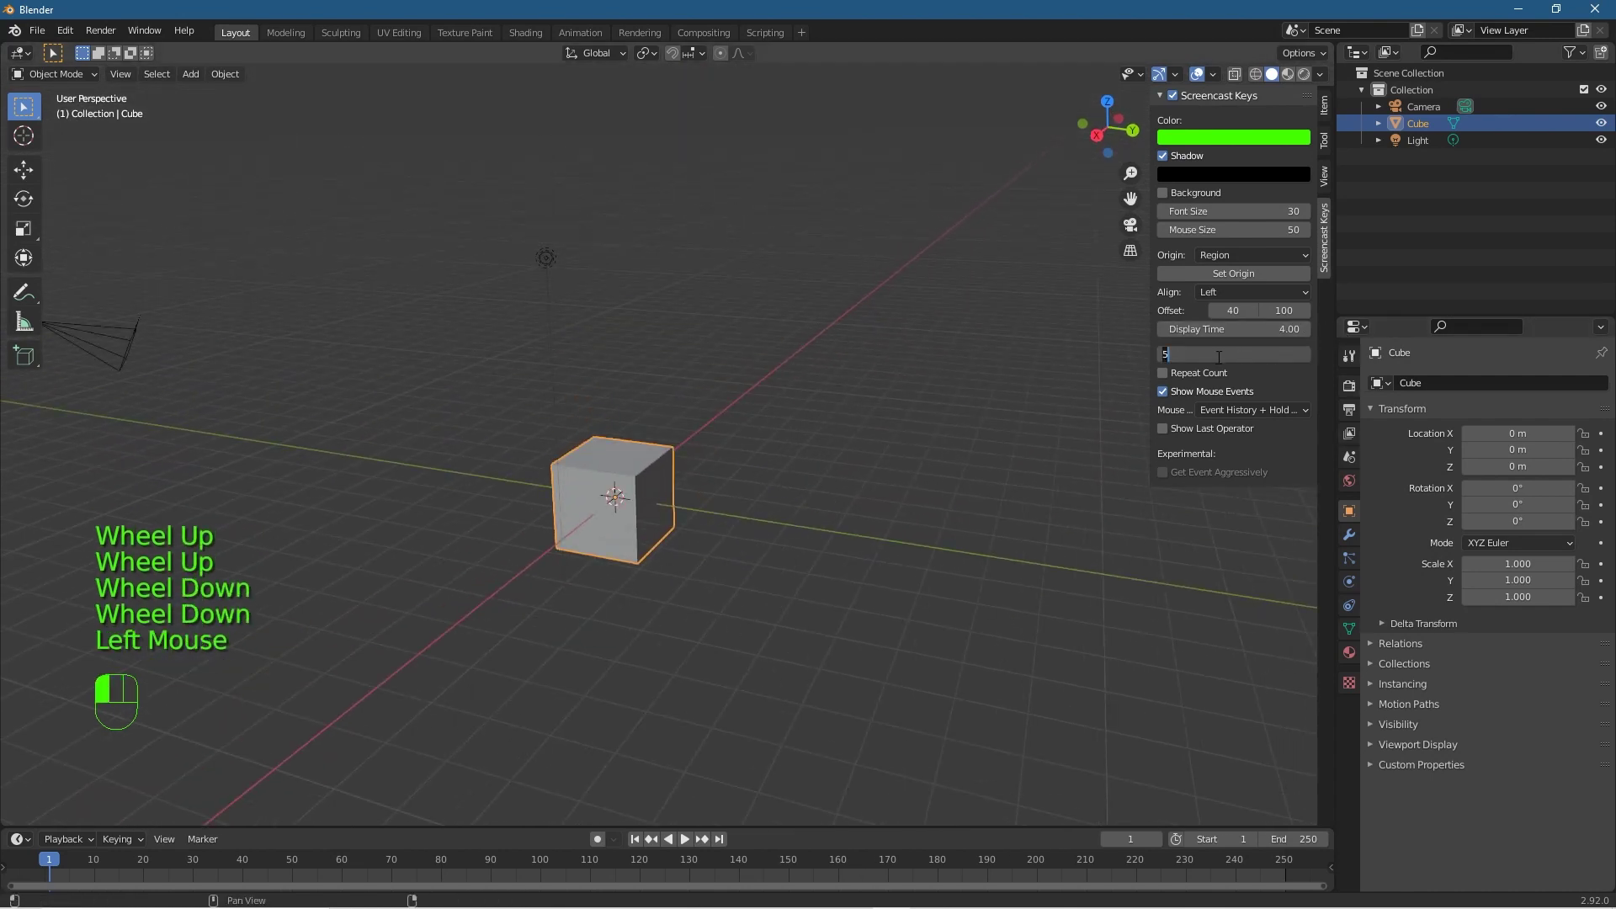
{"action": "type", "text": "10"}
{"action": "key", "text": "Return"}
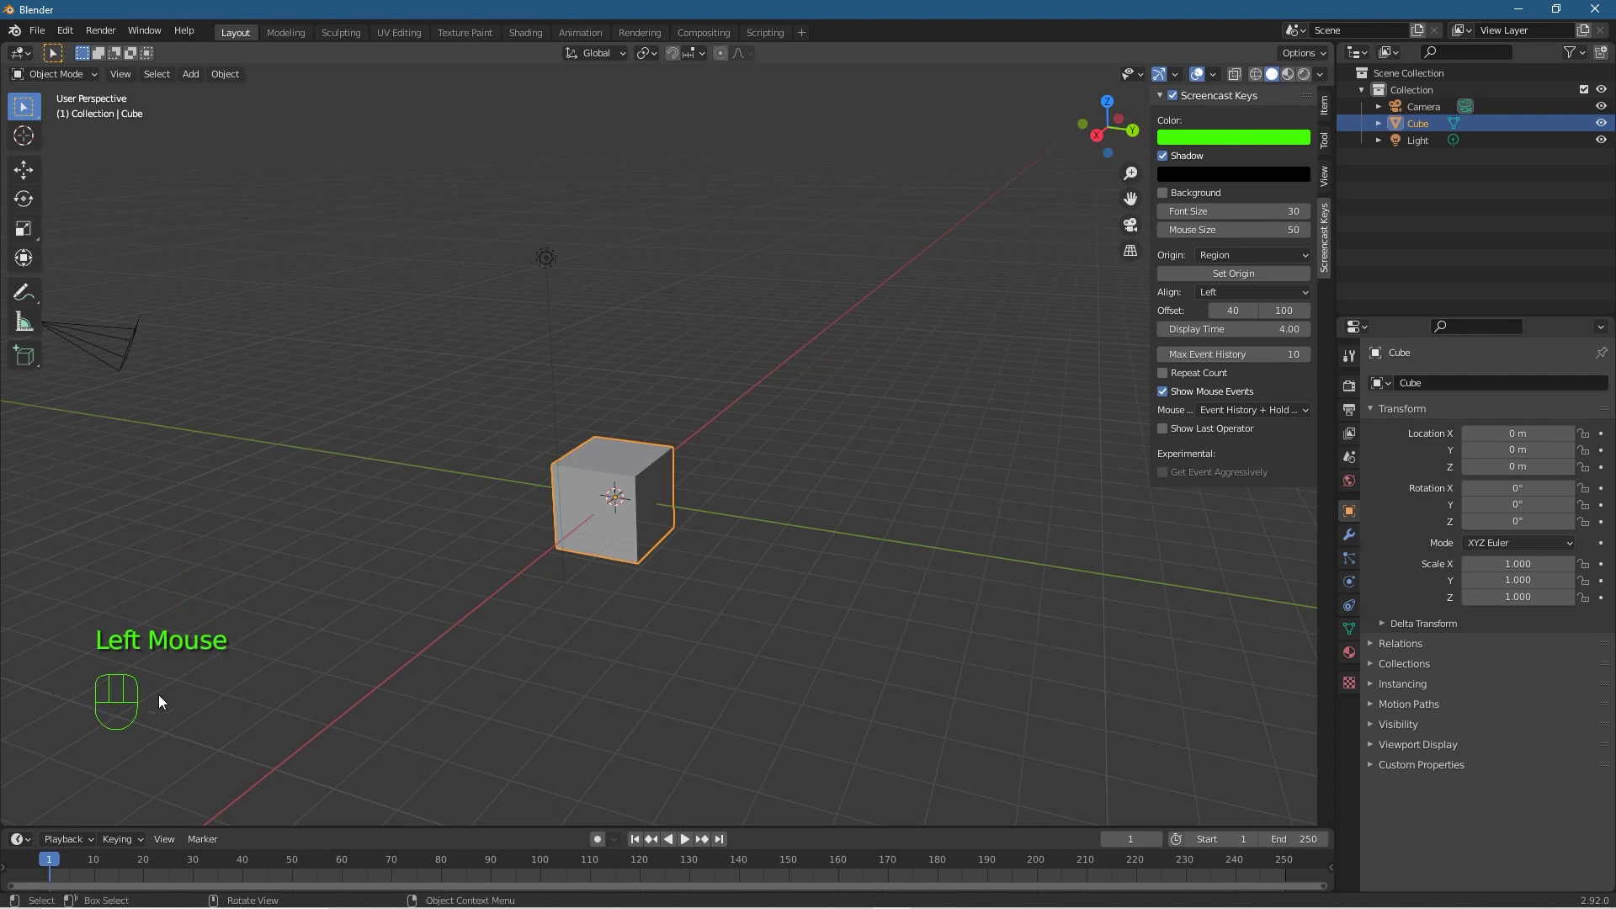
Step: Scroll-zoom and orbit the viewport to test the longer event history
{"action": "scroll", "coordinate": [480, 707], "scroll_direction": "up", "scroll_amount": 4}
{"action": "scroll", "coordinate": [486, 701], "scroll_direction": "down", "scroll_amount": 3}
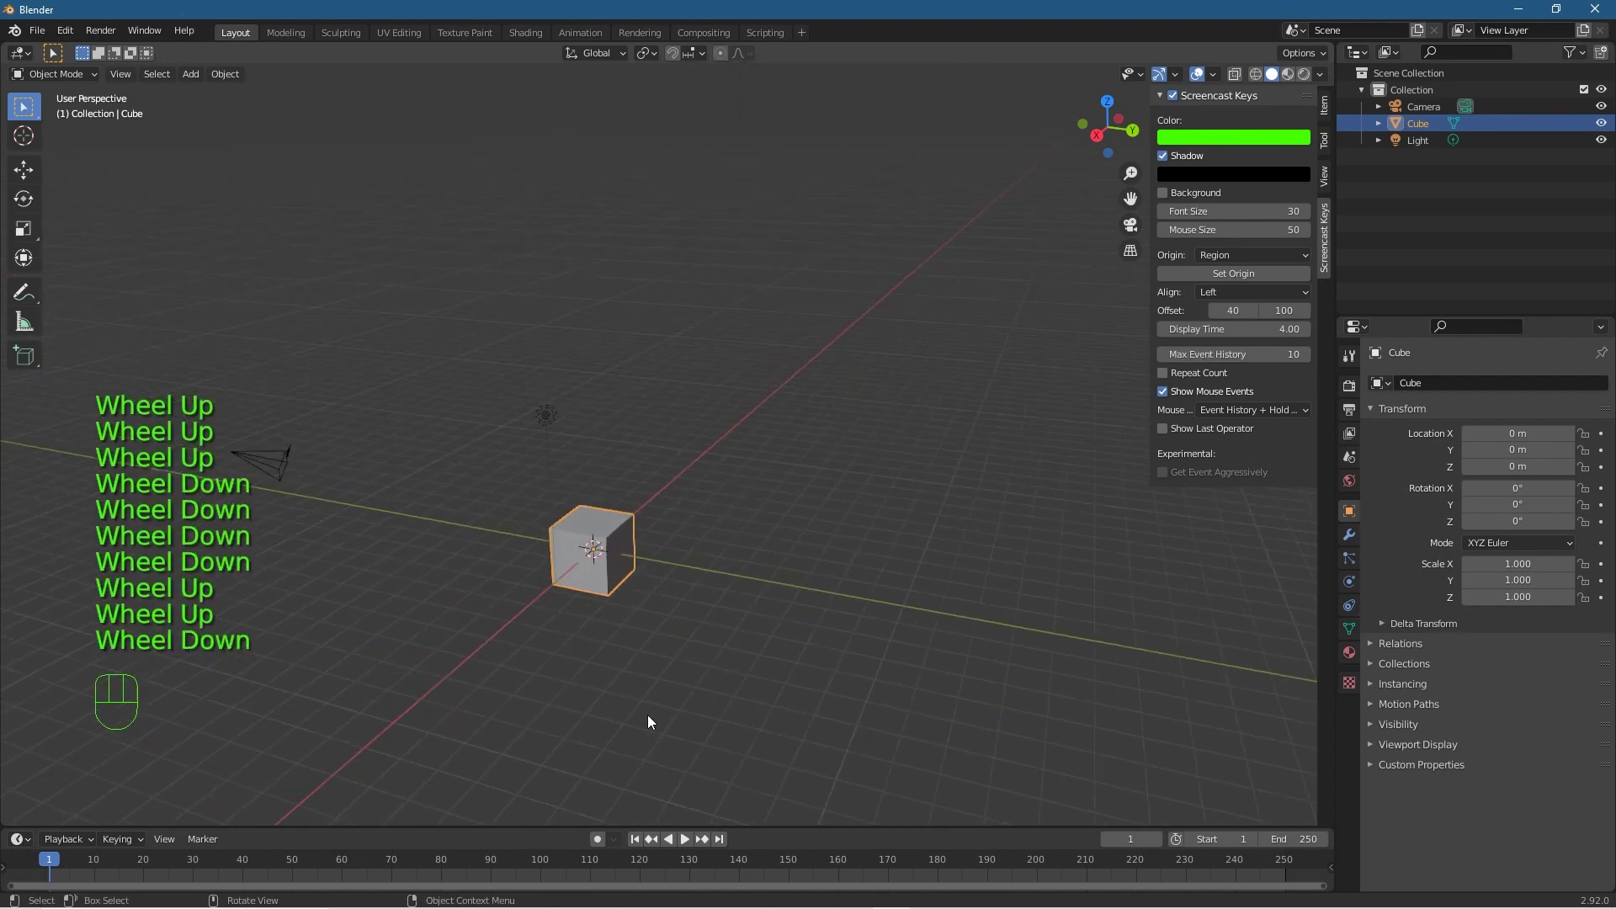
{"action": "scroll", "coordinate": [649, 714], "scroll_direction": "down", "scroll_amount": 1}
{"action": "scroll", "coordinate": [648, 714], "scroll_direction": "up", "scroll_amount": 2}
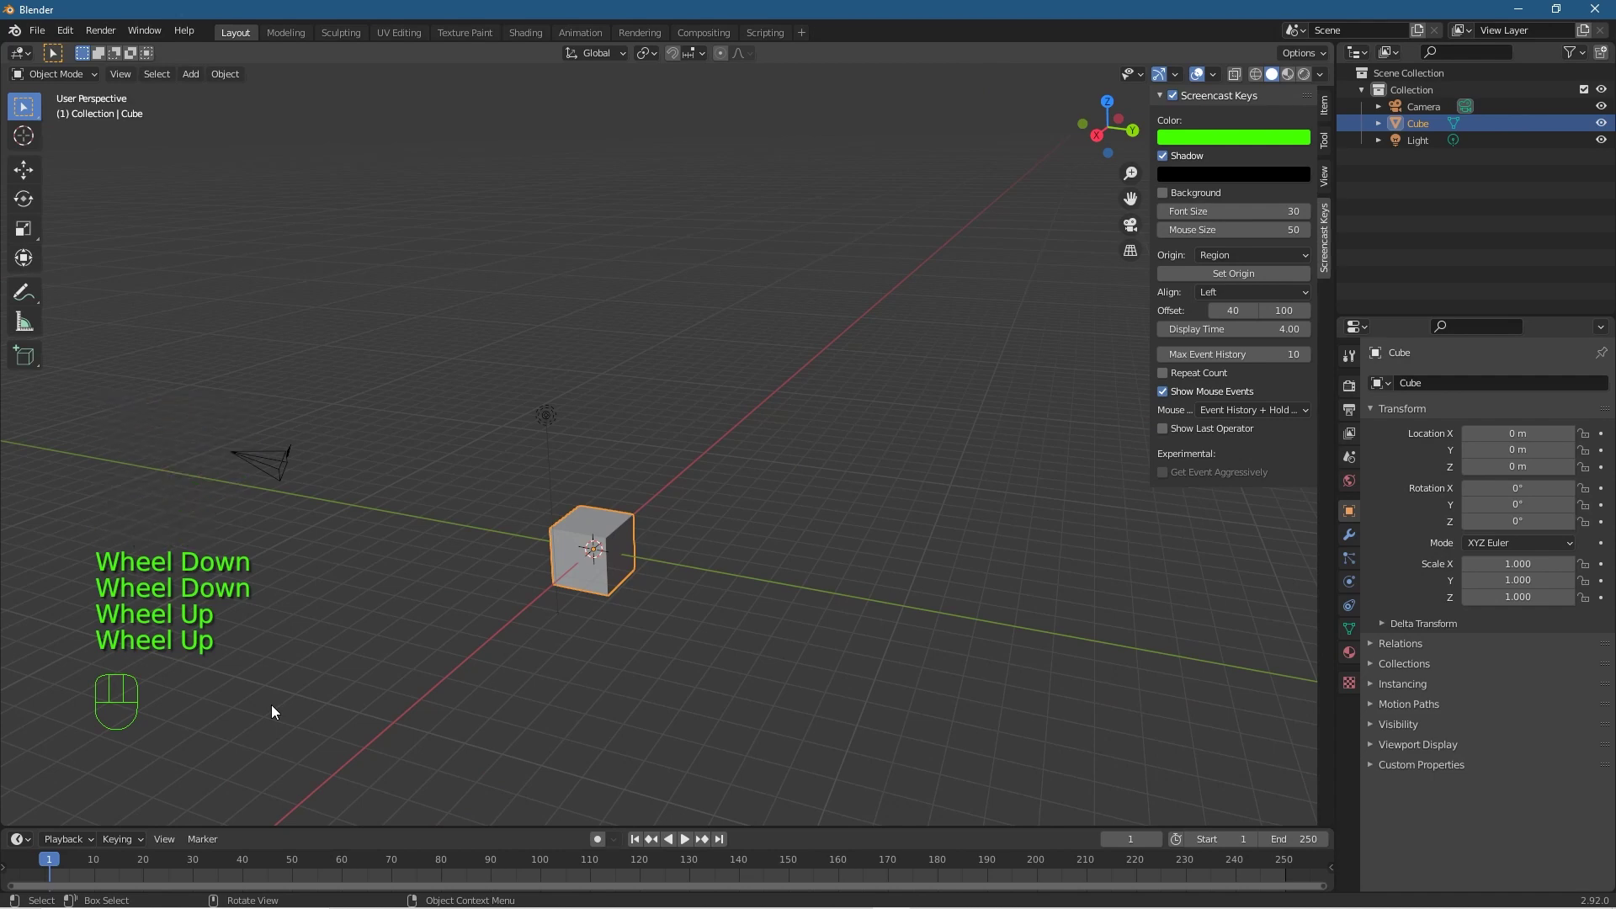
{"action": "middle_click_drag", "start_coordinate": [271, 704], "coordinate": [544, 638]}
{"action": "scroll", "coordinate": [556, 628], "scroll_direction": "up", "scroll_amount": 3}
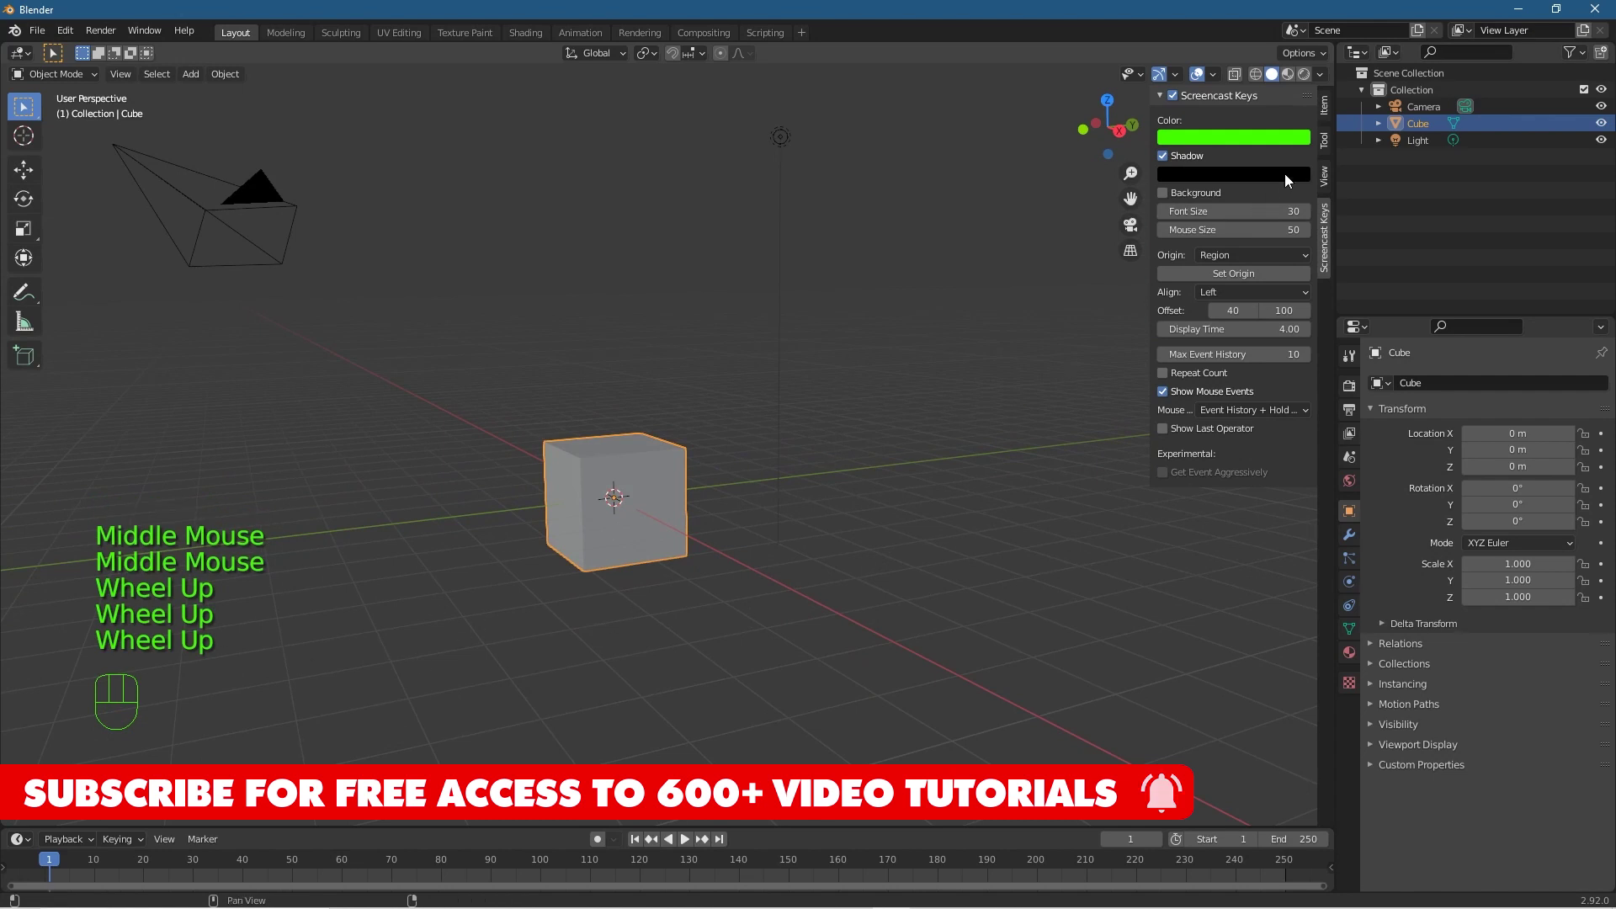
Step: Deselect the cube, toggle the sidebar, quit Blender and relaunch it from the taskbar
{"action": "left_click", "coordinate": [1020, 545]}
{"action": "key", "text": "n"}
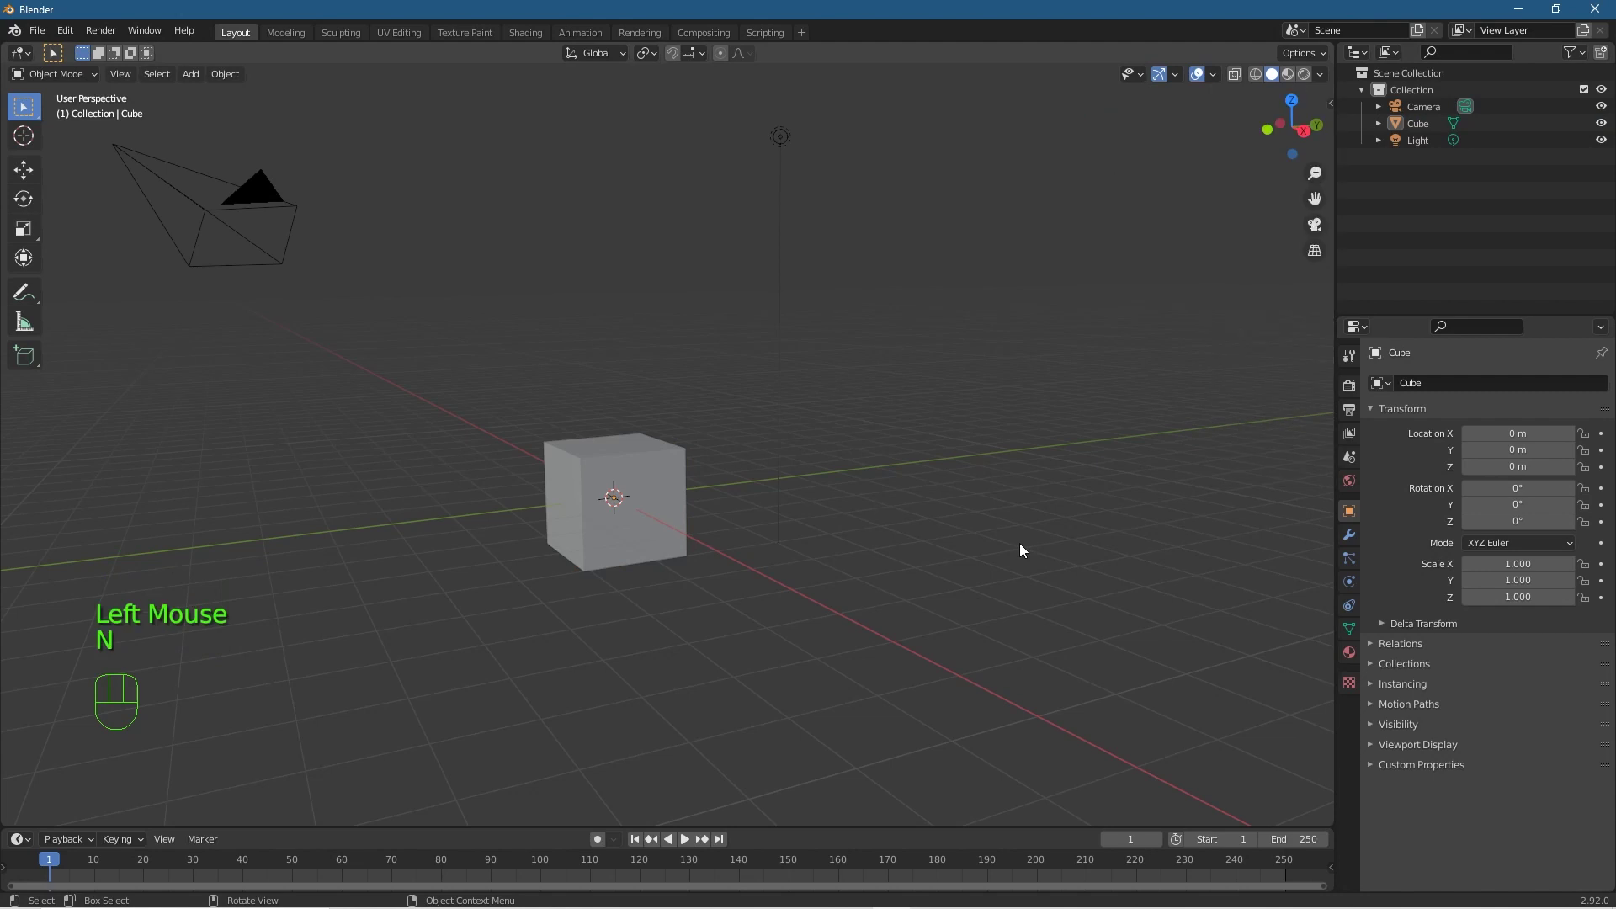
{"action": "key", "text": "n"}
{"action": "key", "text": "n"}
{"action": "key", "text": "n"}
{"action": "key", "text": "n"}
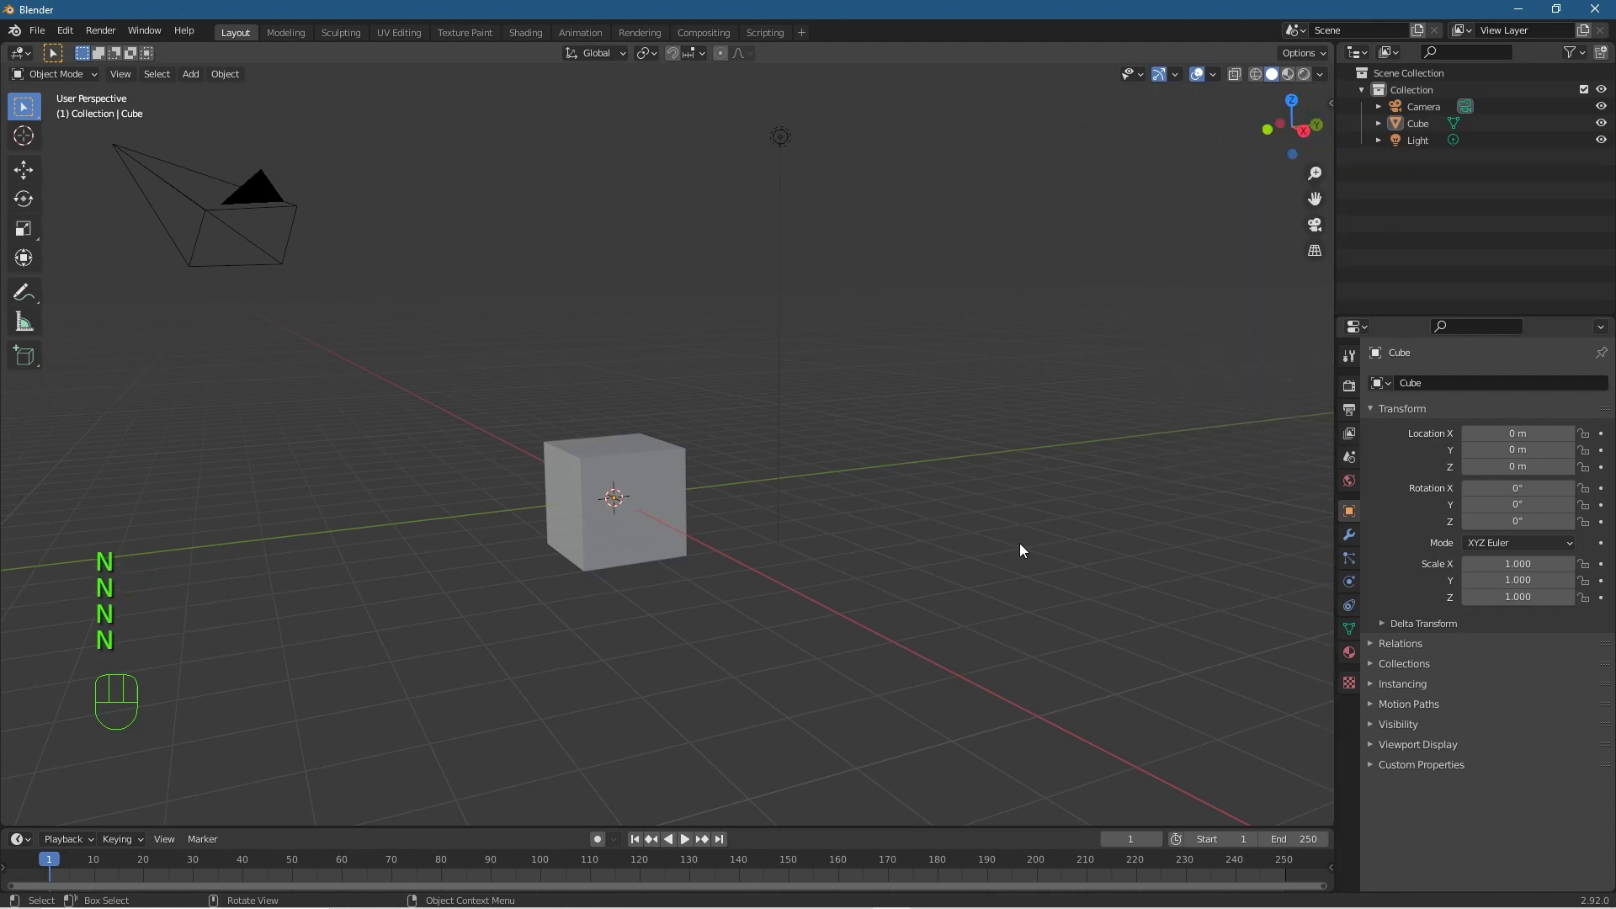
{"action": "left_click", "coordinate": [37, 30]}
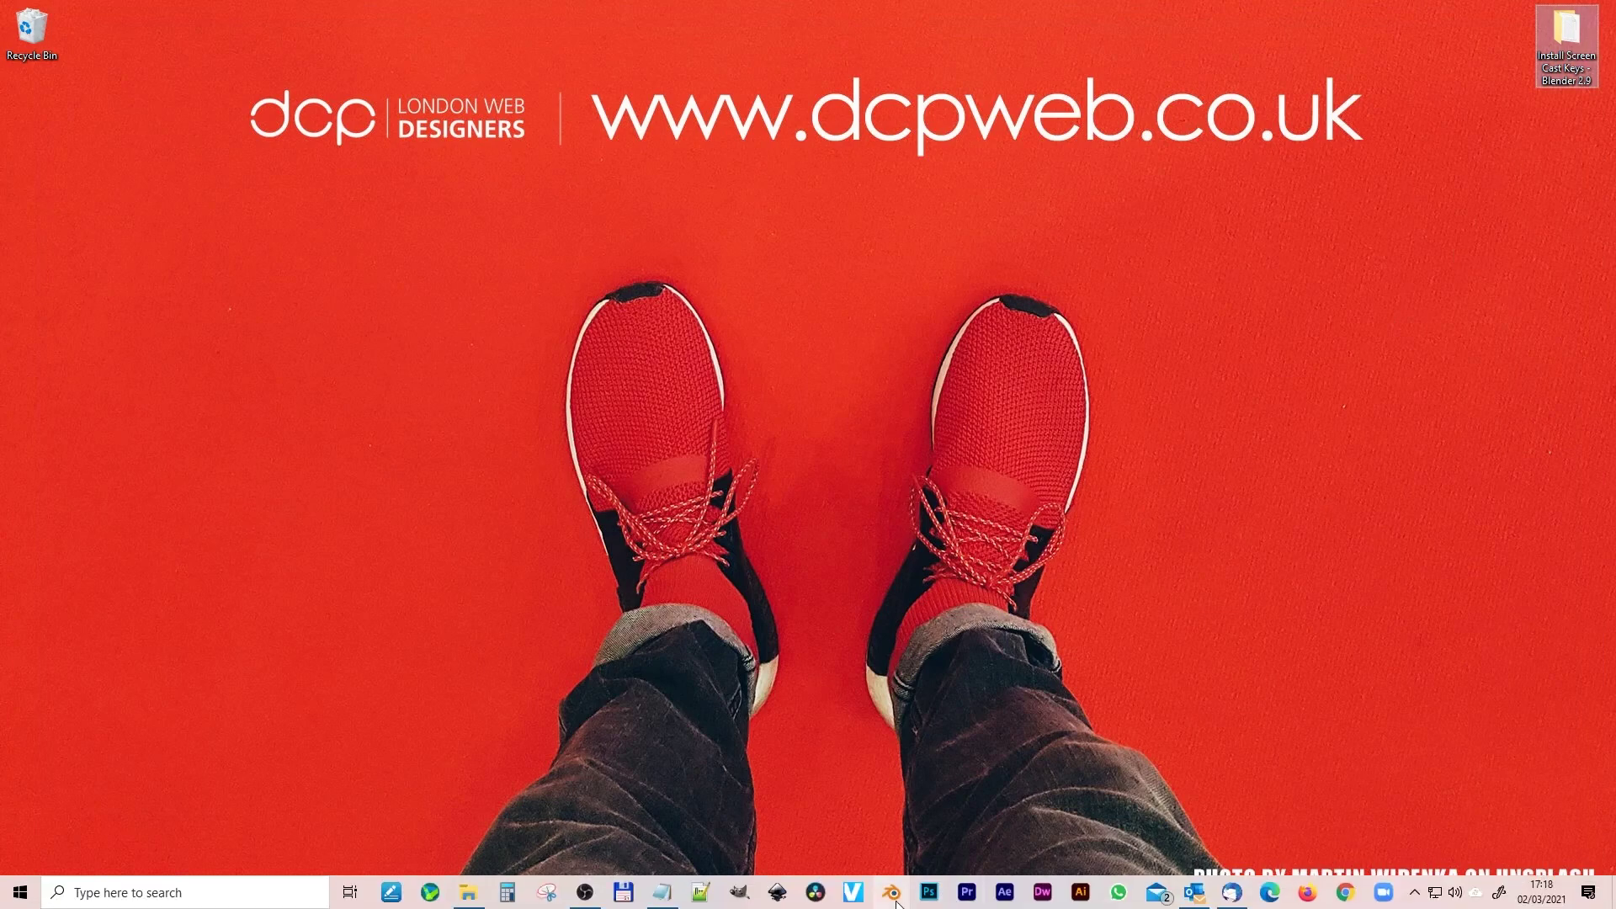
{"action": "left_click", "coordinate": [892, 901]}
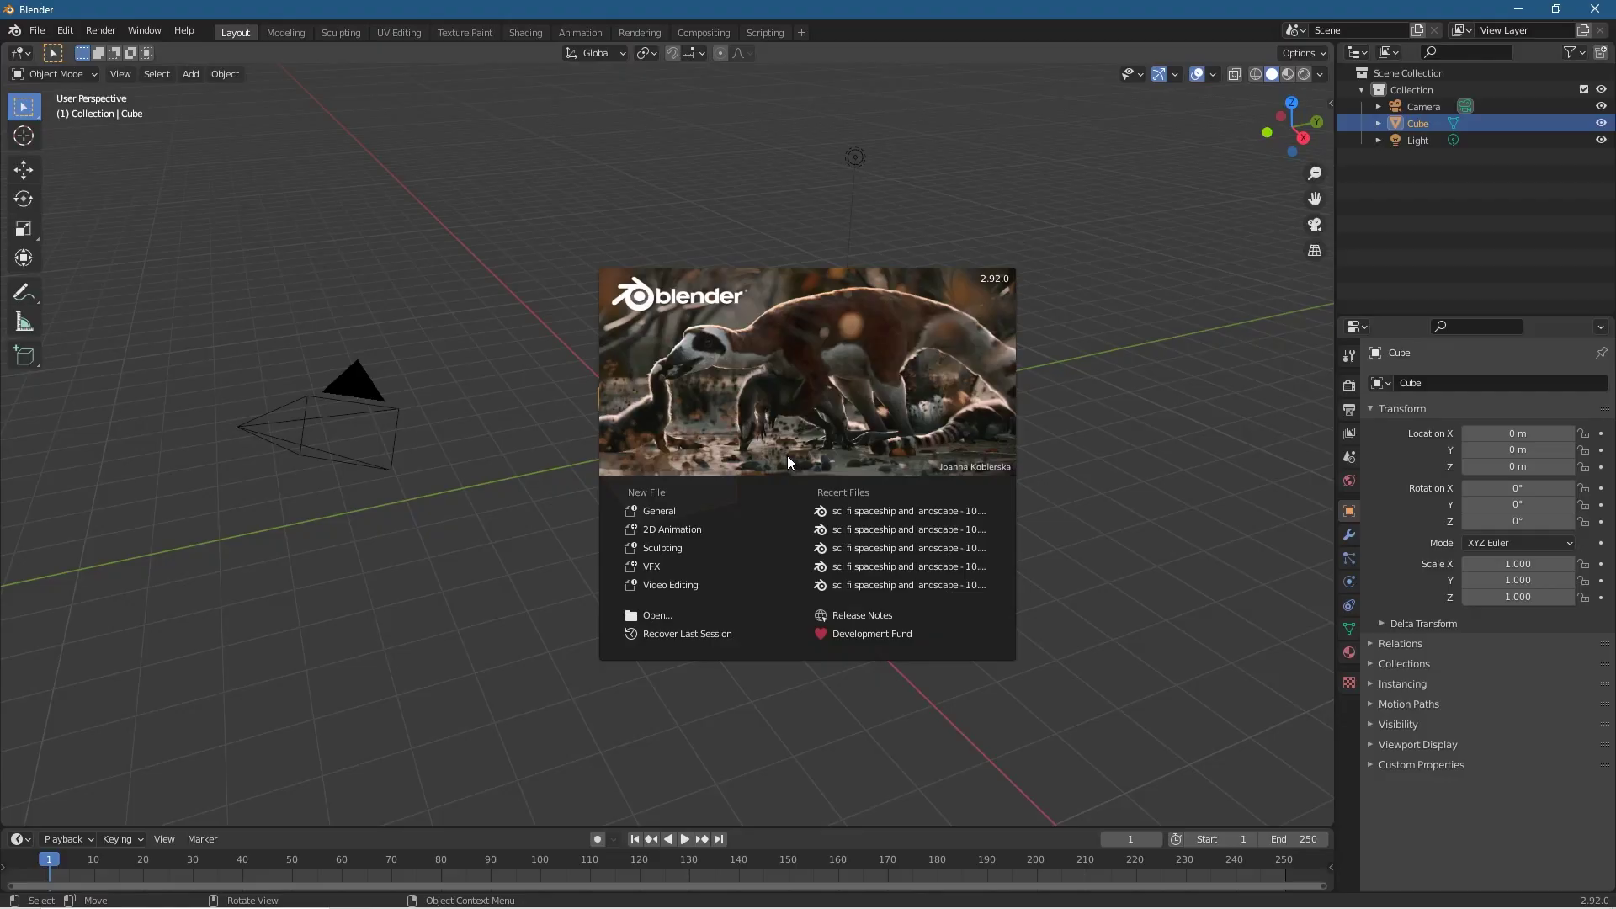
Step: After relaunch, tick Screencast Keys in the sidebar tab, then hide the sidebar
{"action": "left_click", "coordinate": [527, 278]}
{"action": "middle_click_drag", "start_coordinate": [544, 587], "coordinate": [665, 569]}
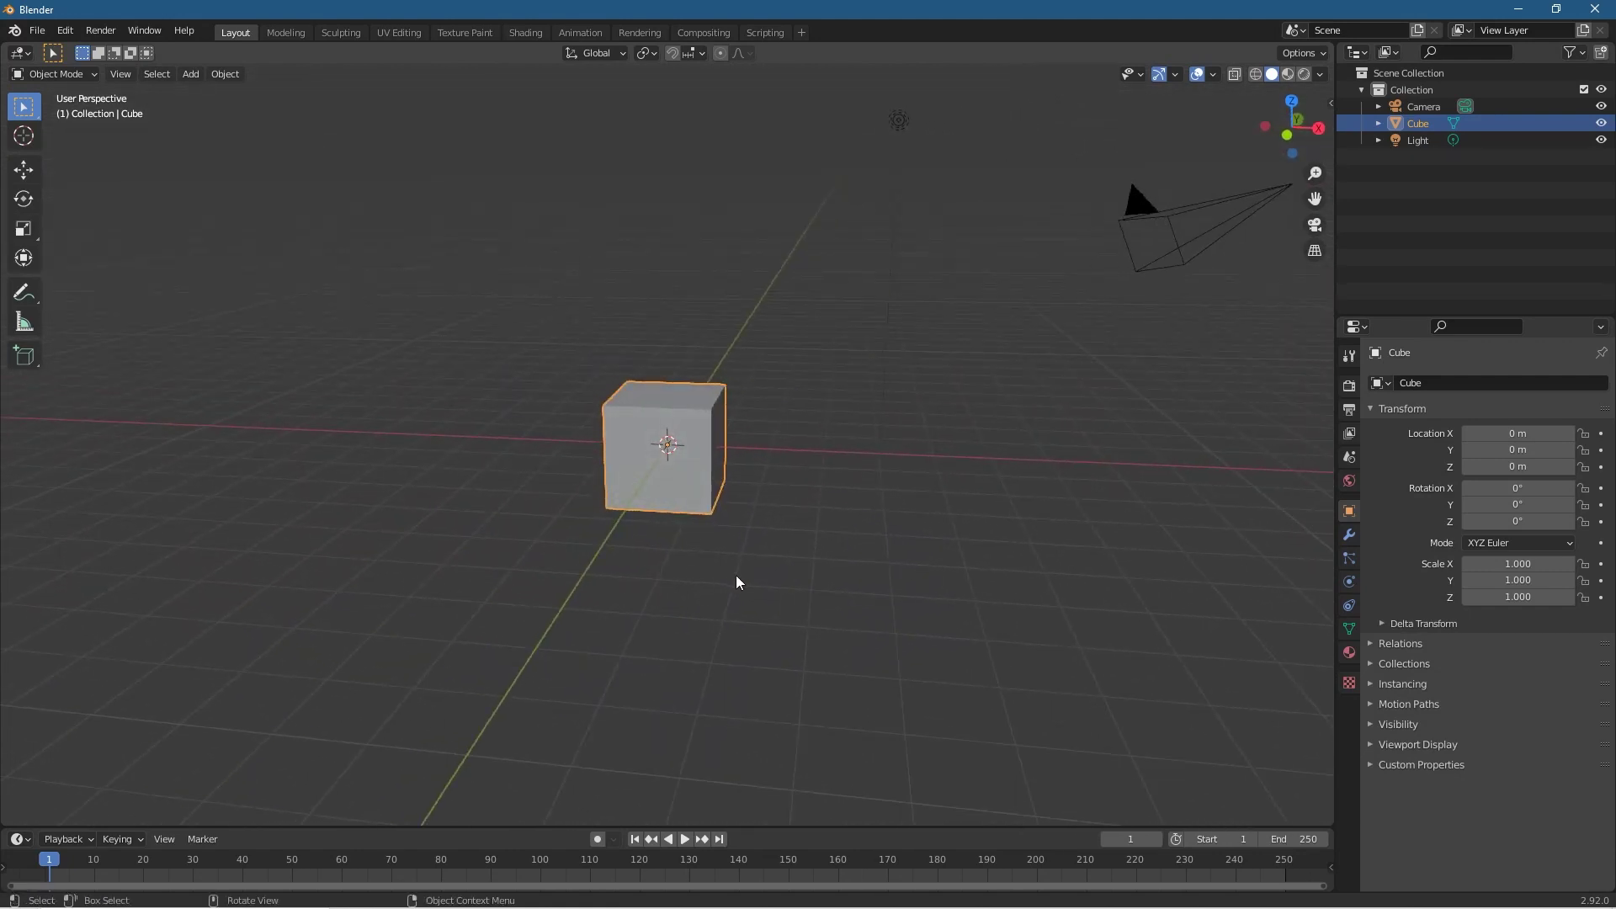
{"action": "key", "text": "n"}
{"action": "left_click", "coordinate": [1325, 238]}
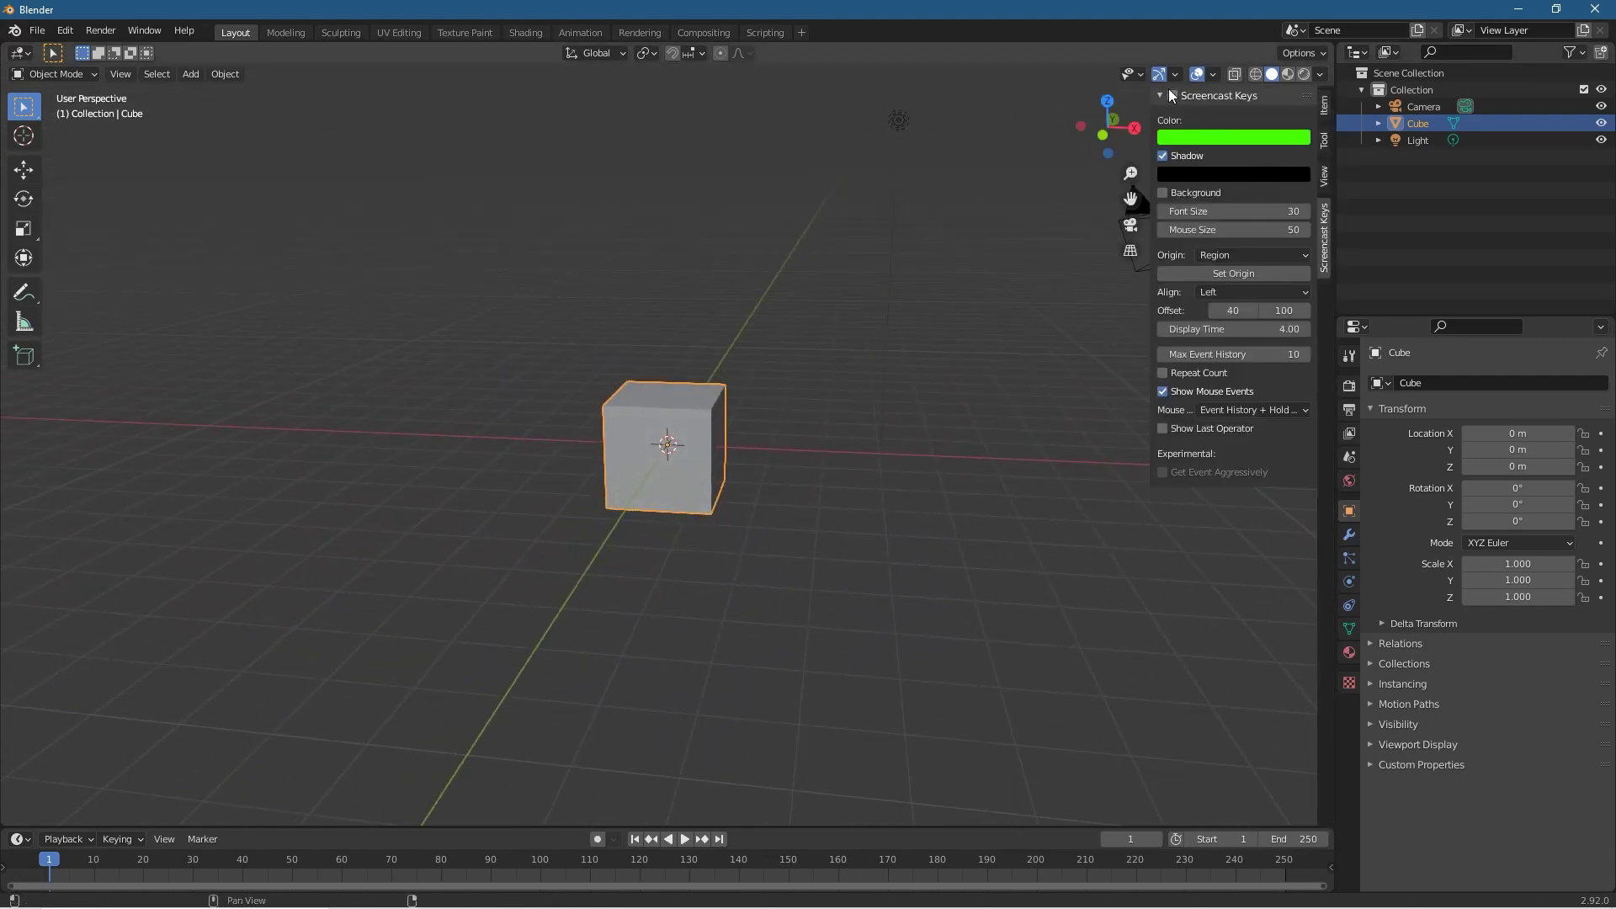
{"action": "left_click", "coordinate": [1172, 96]}
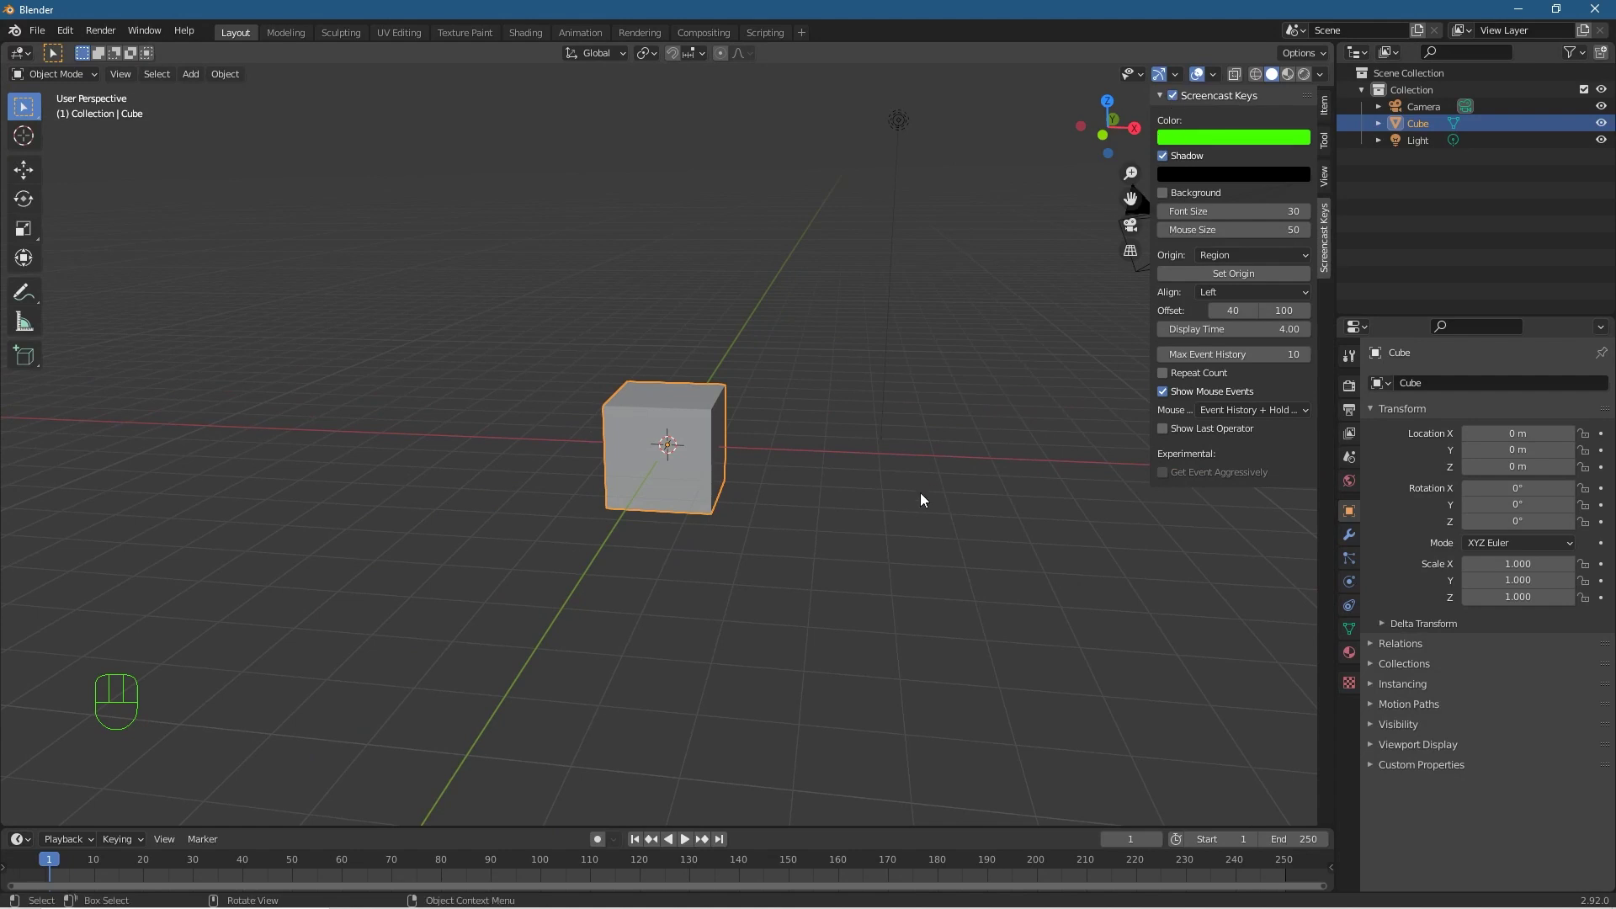
{"action": "key", "text": "n"}
Step: Orbit, wheel-zoom and pan the viewport so the green overlay logs each input
{"action": "middle_click_drag", "start_coordinate": [614, 642], "coordinate": [589, 627]}
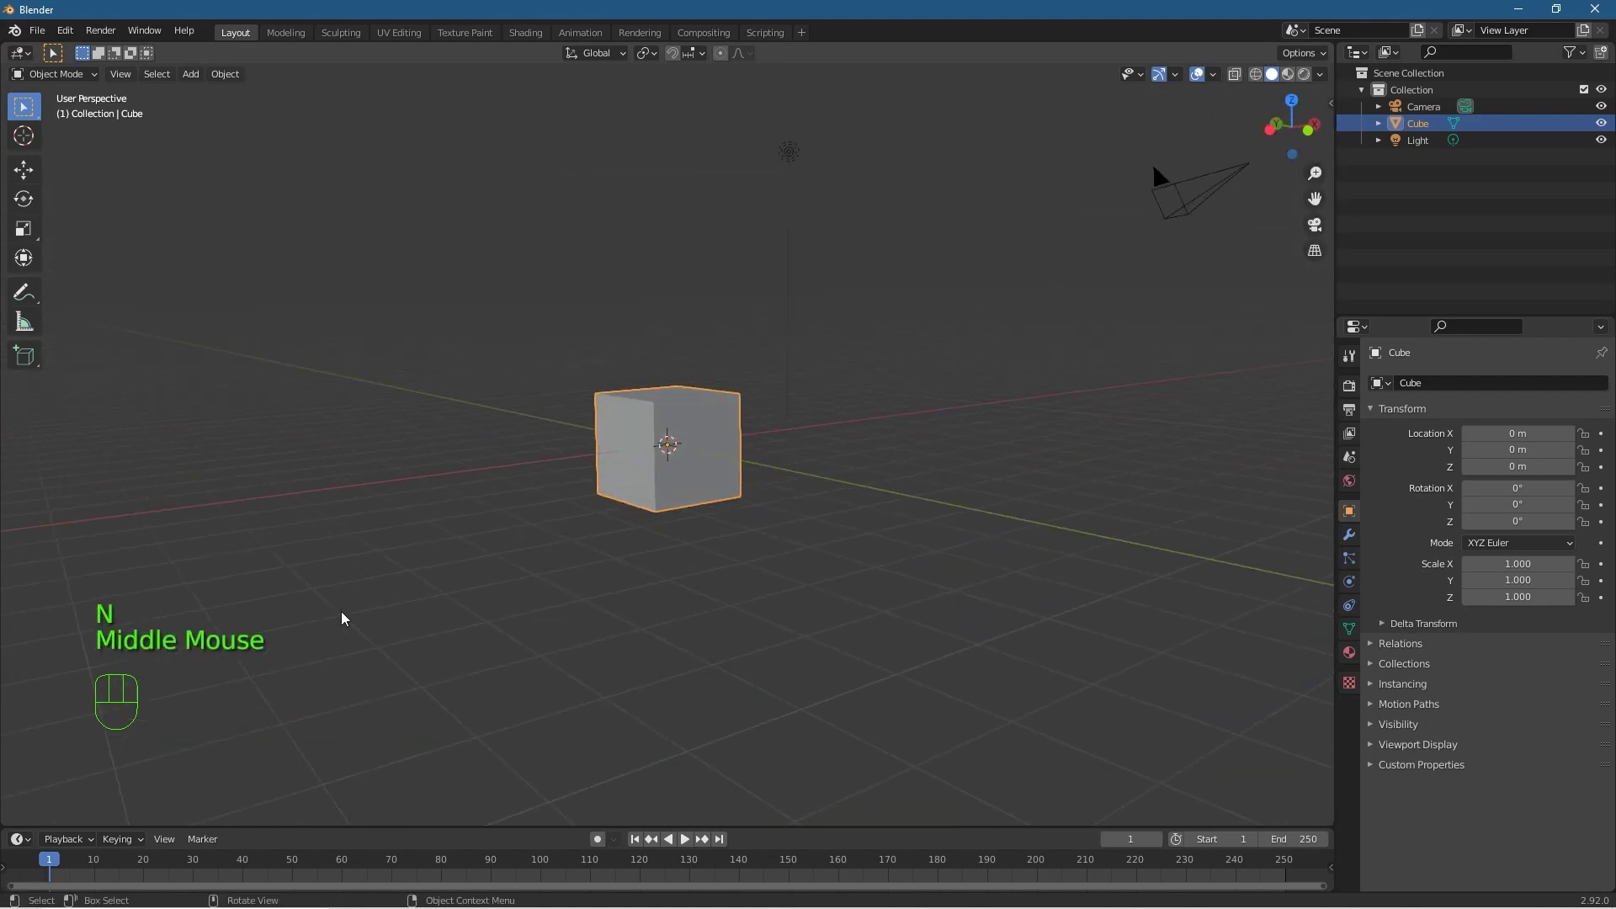
{"action": "middle_click_drag", "start_coordinate": [898, 426], "coordinate": [1007, 547]}
{"action": "scroll", "coordinate": [995, 549], "scroll_direction": "up", "scroll_amount": 2}
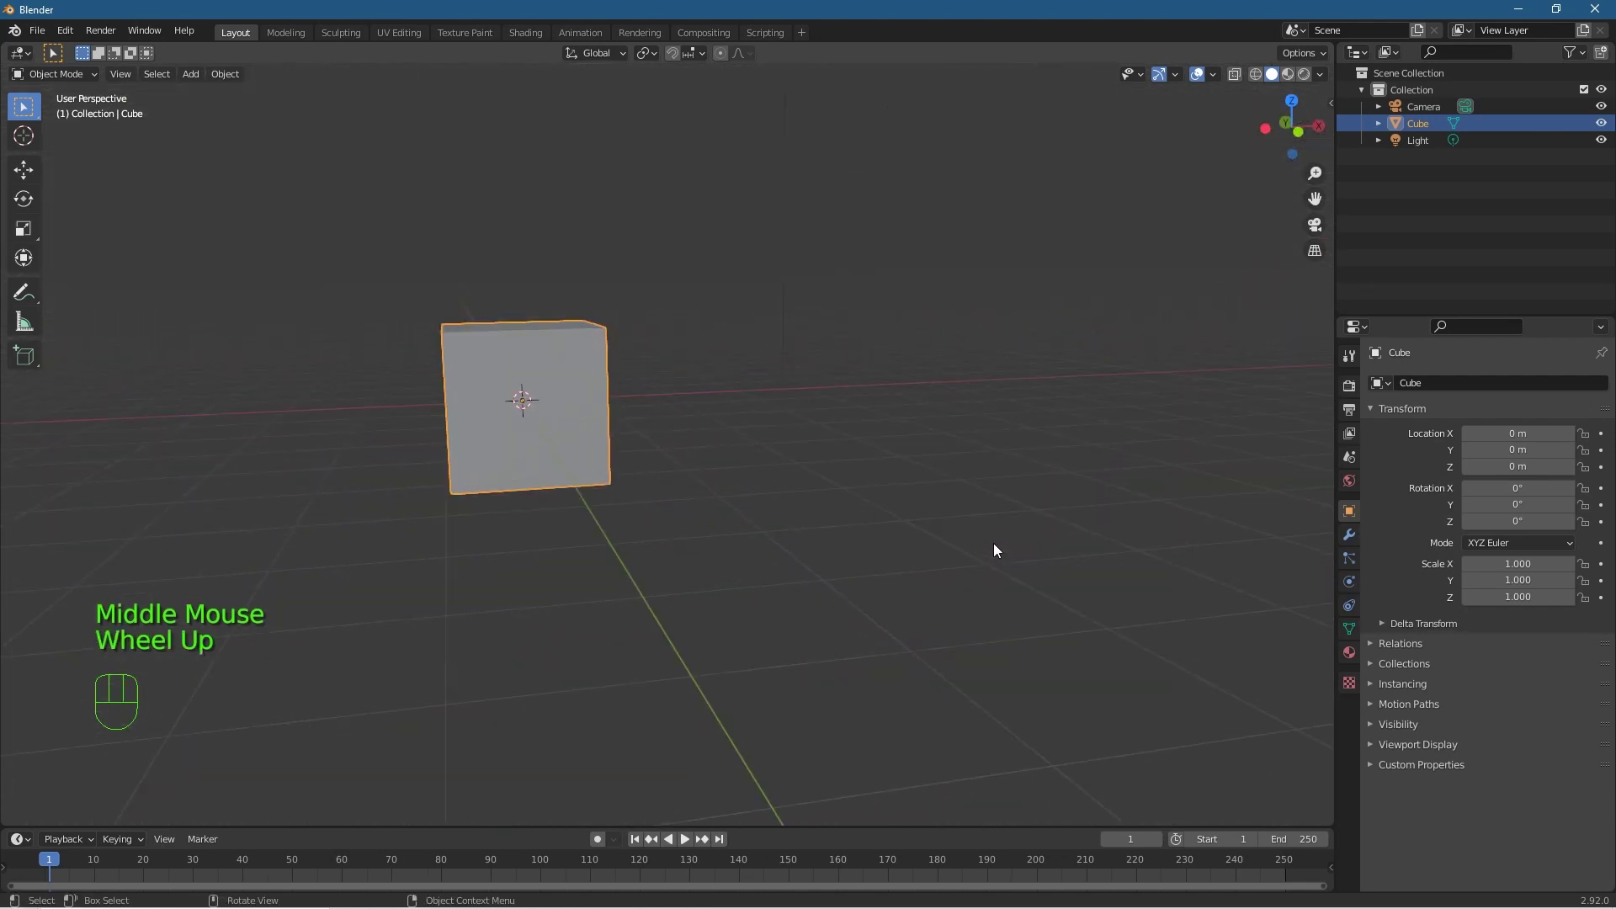
{"action": "scroll", "coordinate": [740, 568], "scroll_direction": "up", "scroll_amount": 1}
{"action": "scroll", "coordinate": [918, 548], "scroll_direction": "down", "scroll_amount": 4}
{"action": "scroll", "coordinate": [899, 527], "scroll_direction": "up", "scroll_amount": 2}
{"action": "middle_click_drag", "start_coordinate": [899, 527], "coordinate": [733, 552], "text": "shift"}
{"action": "middle_click_drag", "start_coordinate": [494, 588], "coordinate": [899, 576], "text": "shift"}
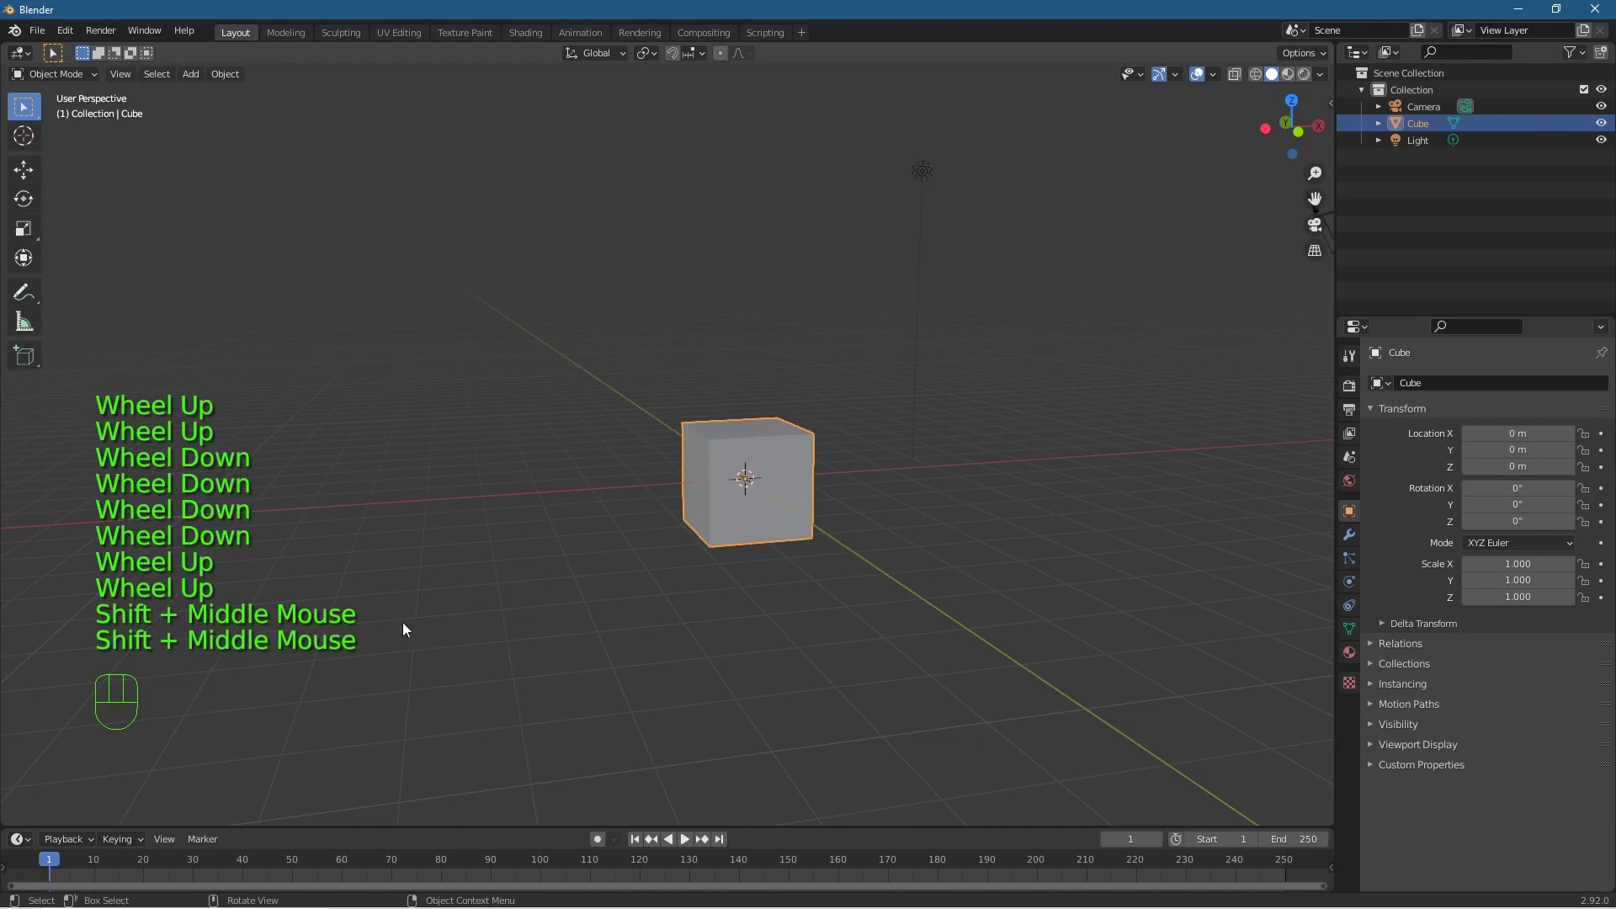
{"action": "middle_click_drag", "start_coordinate": [402, 630], "coordinate": [423, 542]}
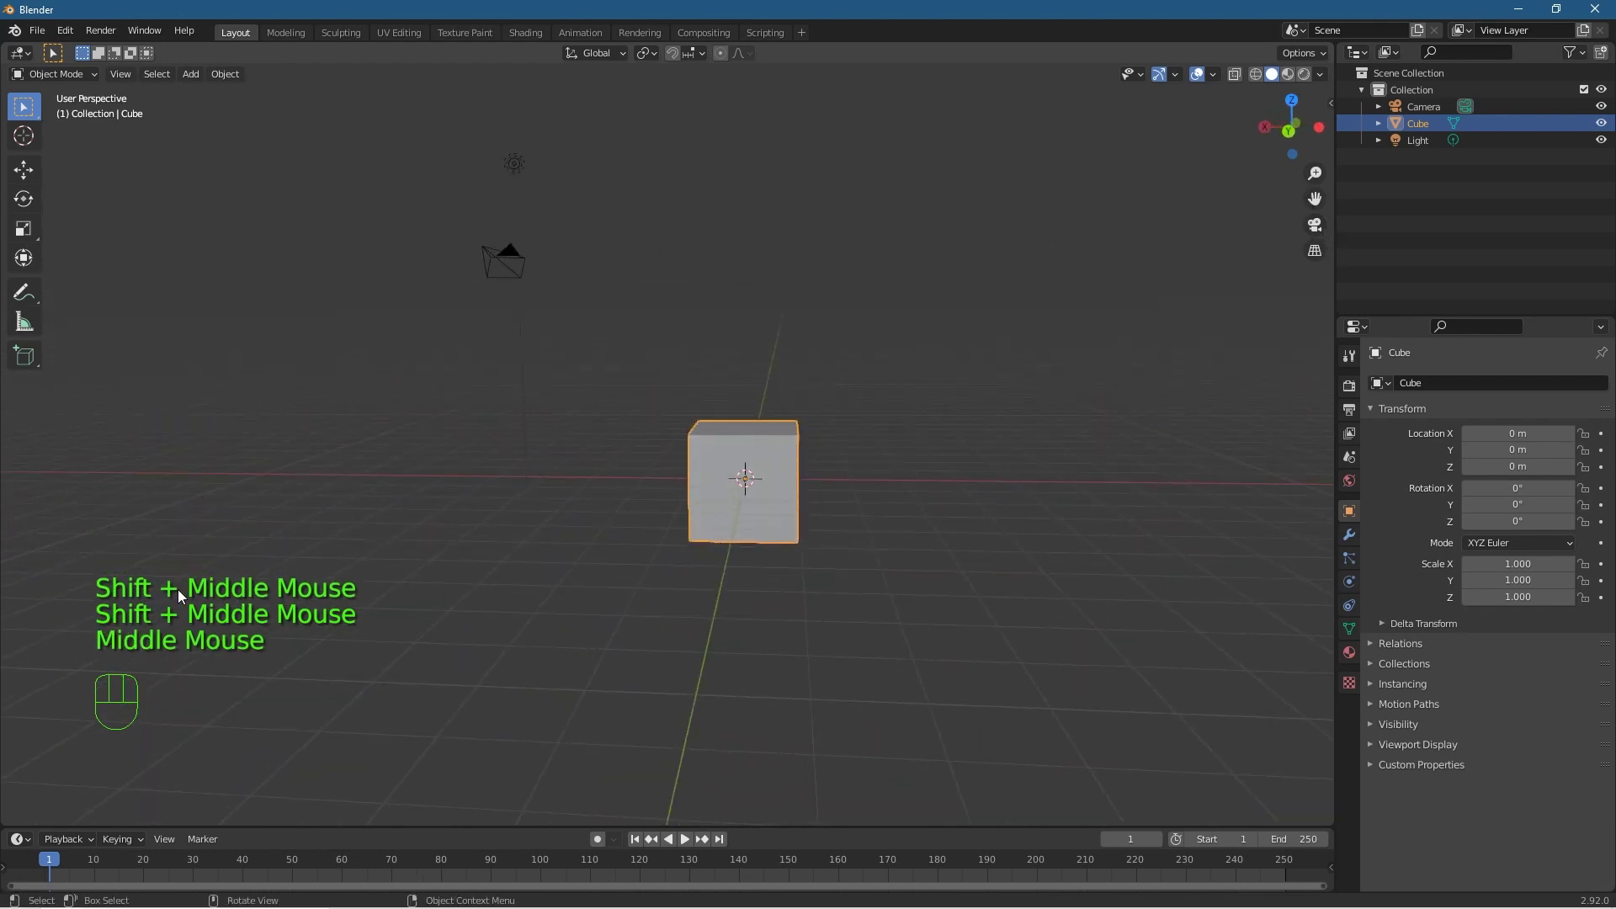
{"action": "middle_click_drag", "start_coordinate": [709, 661], "coordinate": [451, 671]}
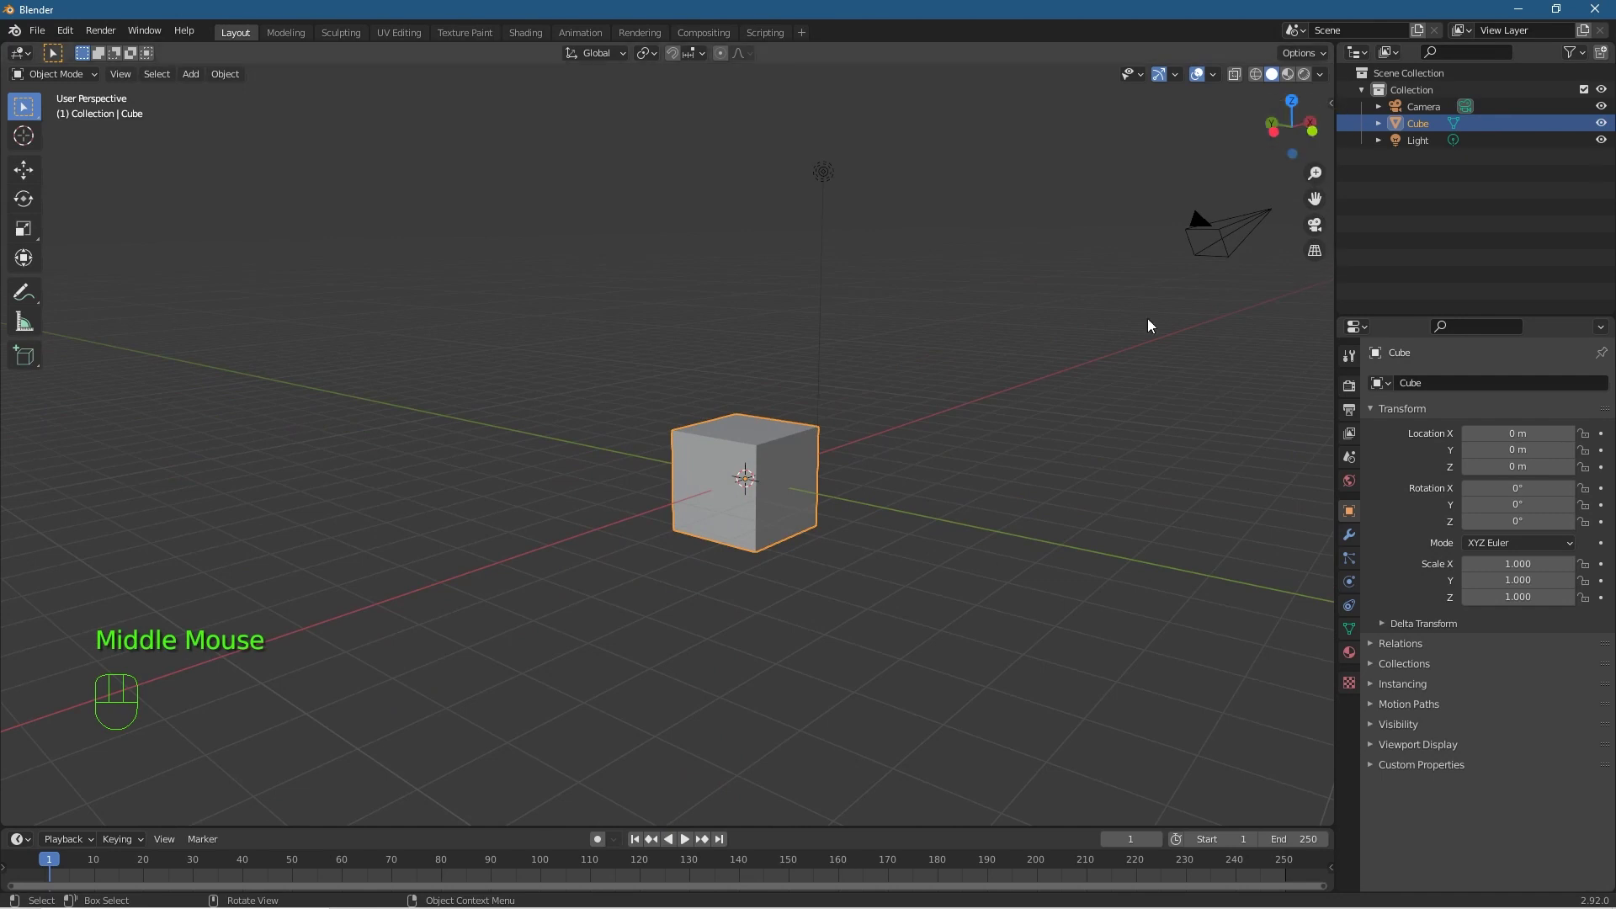
Step: Reopen the Screencast Keys sidebar, adjust the overlay font size, and switch Show Last Operator on
{"action": "key", "text": "n"}
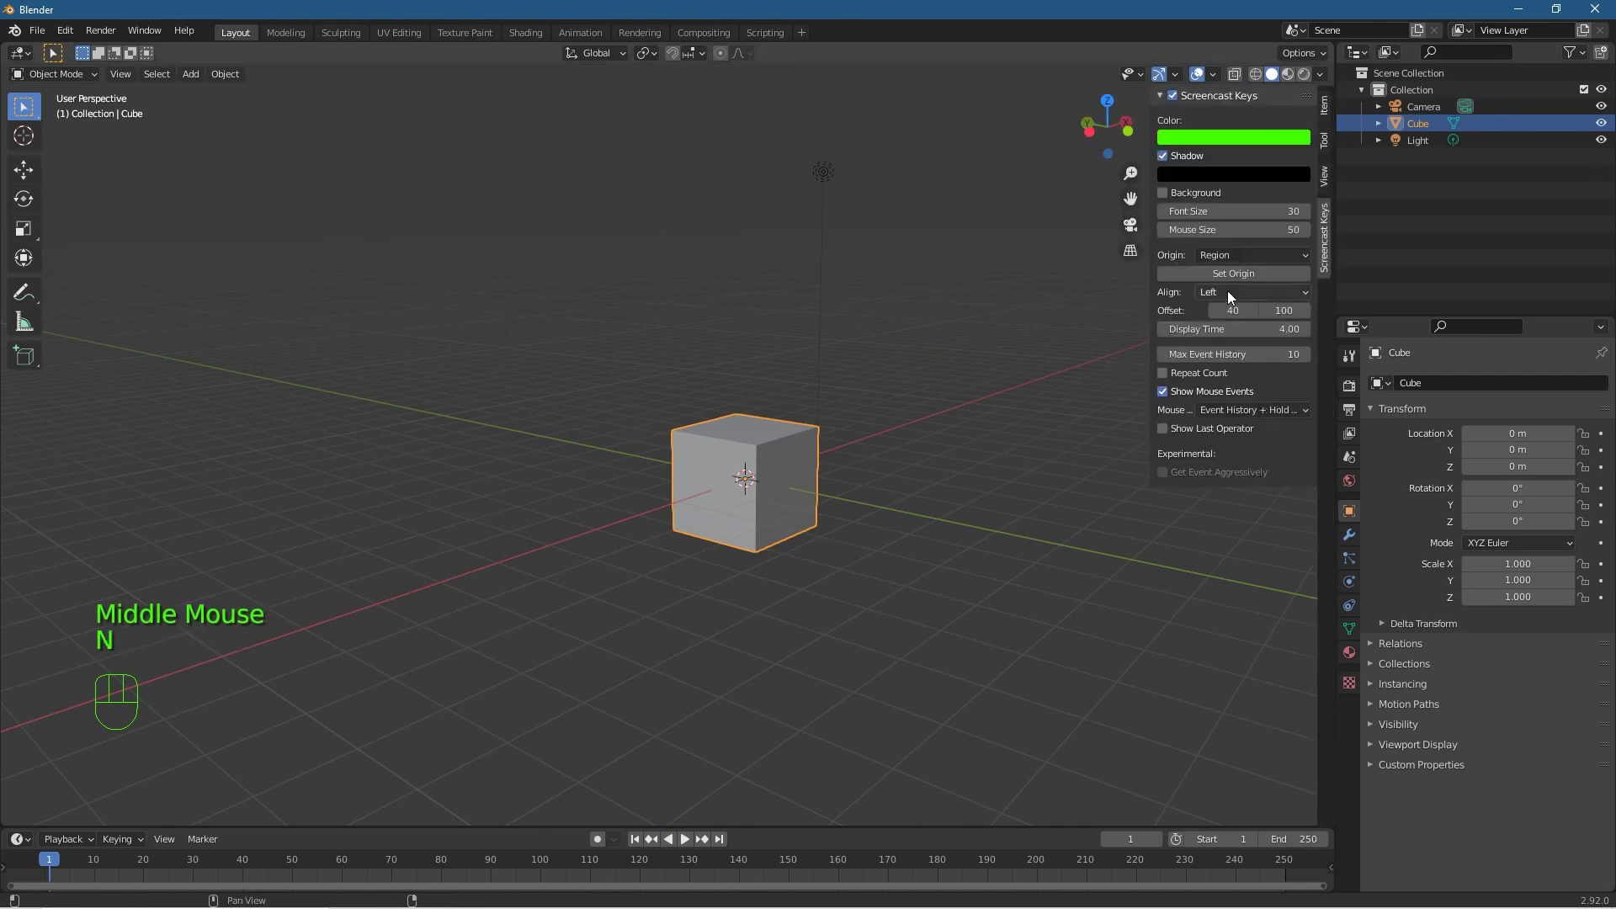
{"action": "left_click", "coordinate": [1221, 211]}
{"action": "mouse_move", "coordinate": [1221, 211]}
{"action": "left_mouse_down"}
{"action": "mouse_move", "coordinate": [1194, 210]}
{"action": "mouse_move", "coordinate": [1220, 210]}
{"action": "left_mouse_up"}
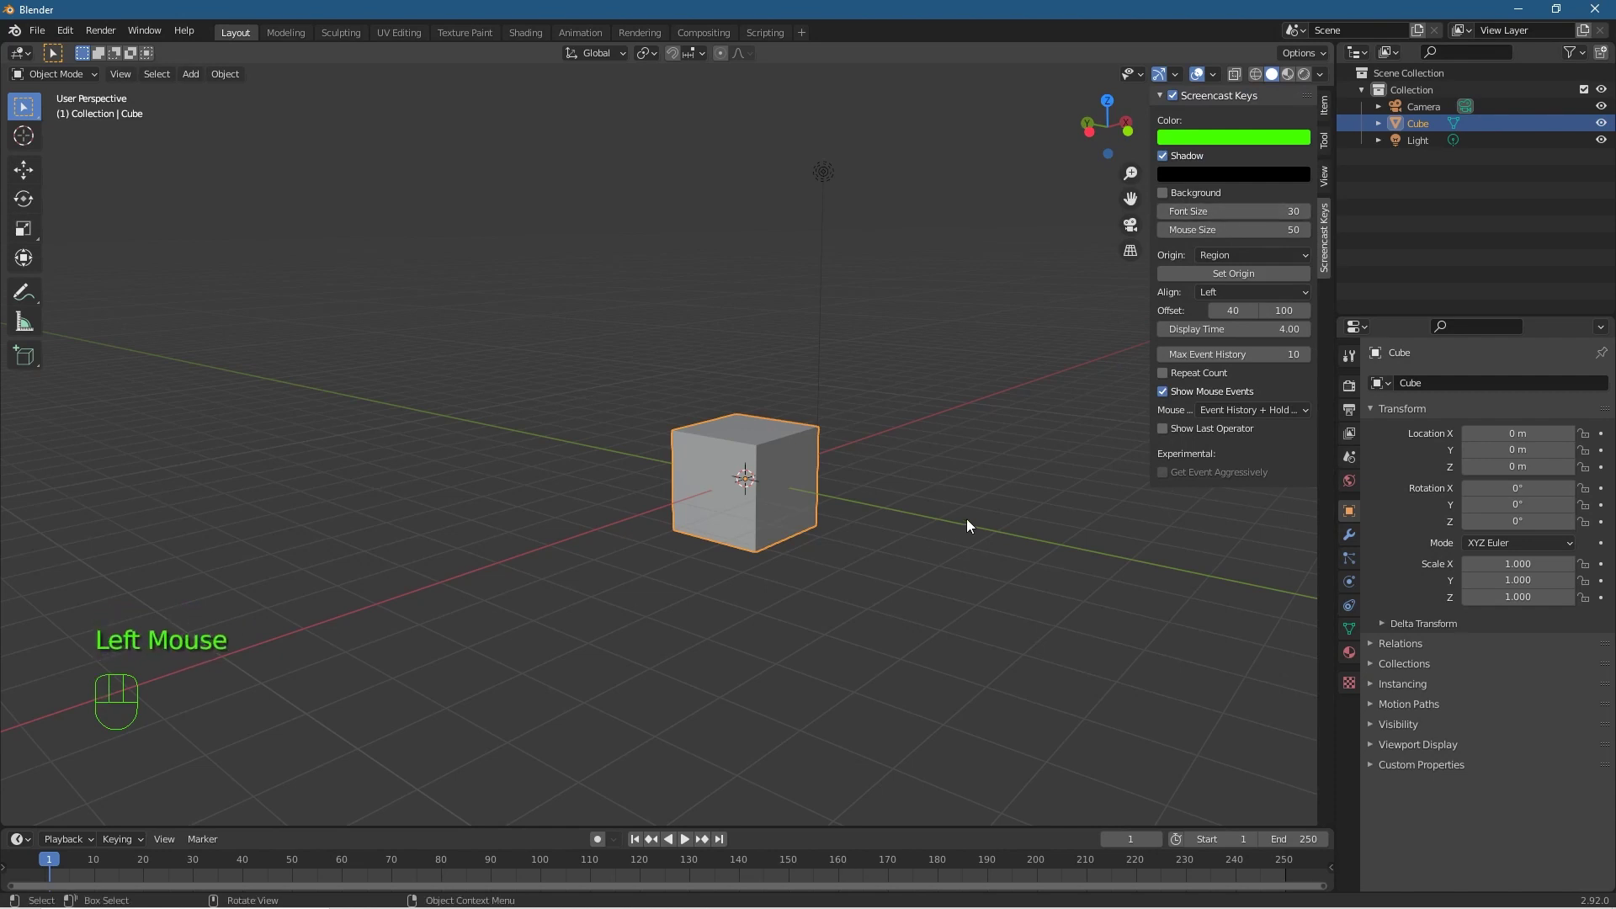
{"action": "left_click", "coordinate": [1207, 426]}
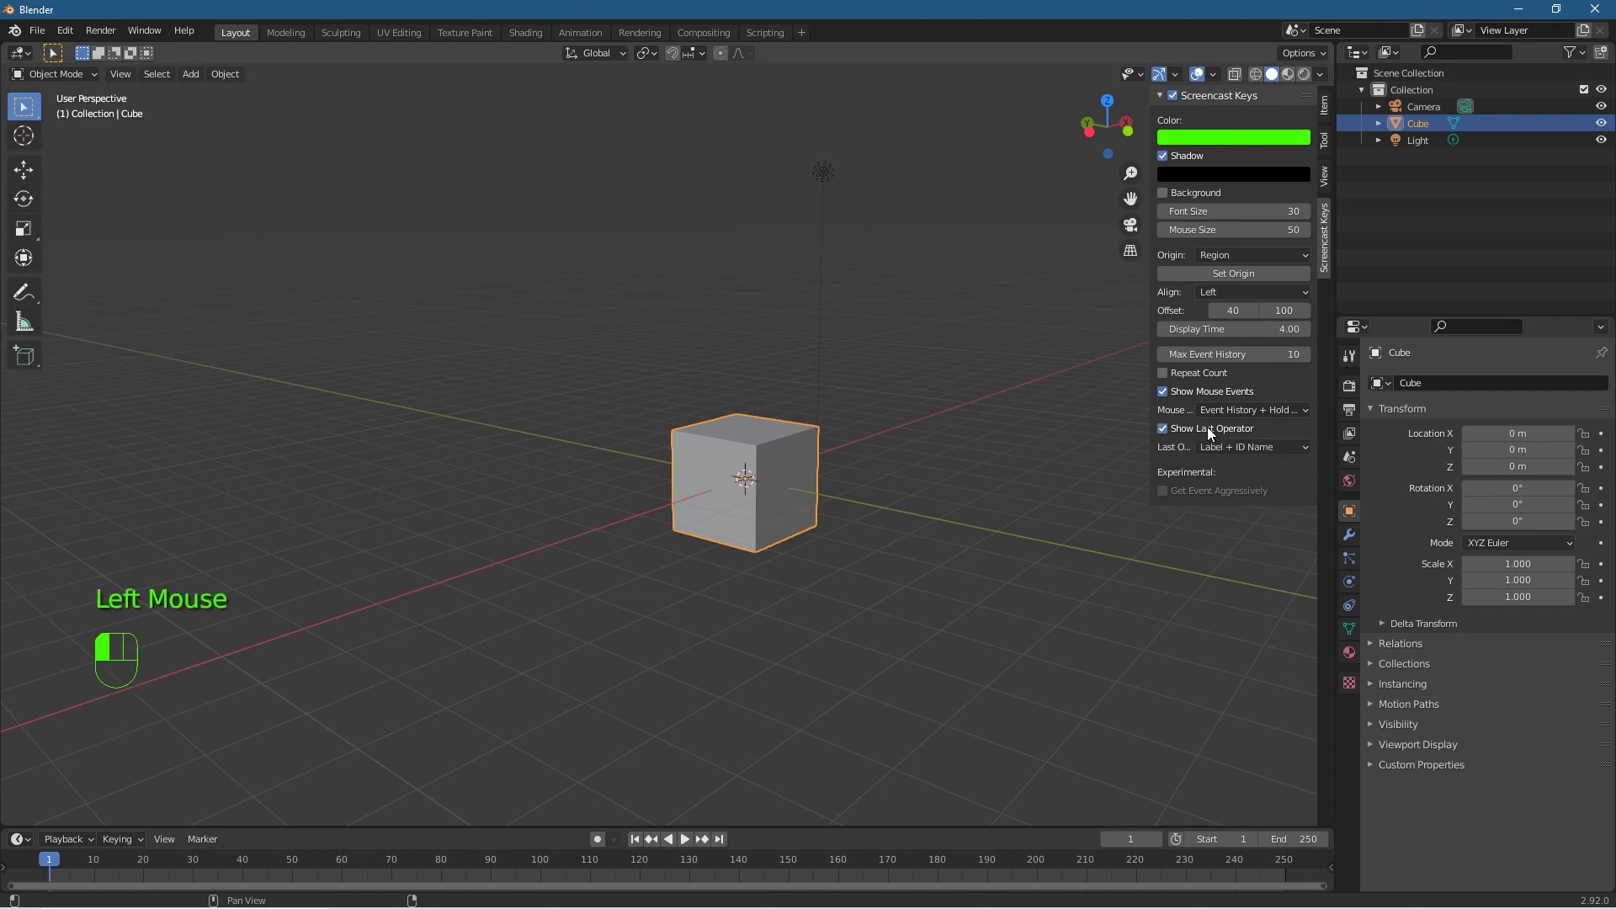
{"action": "left_click", "coordinate": [1207, 427]}
{"action": "left_click", "coordinate": [1207, 427]}
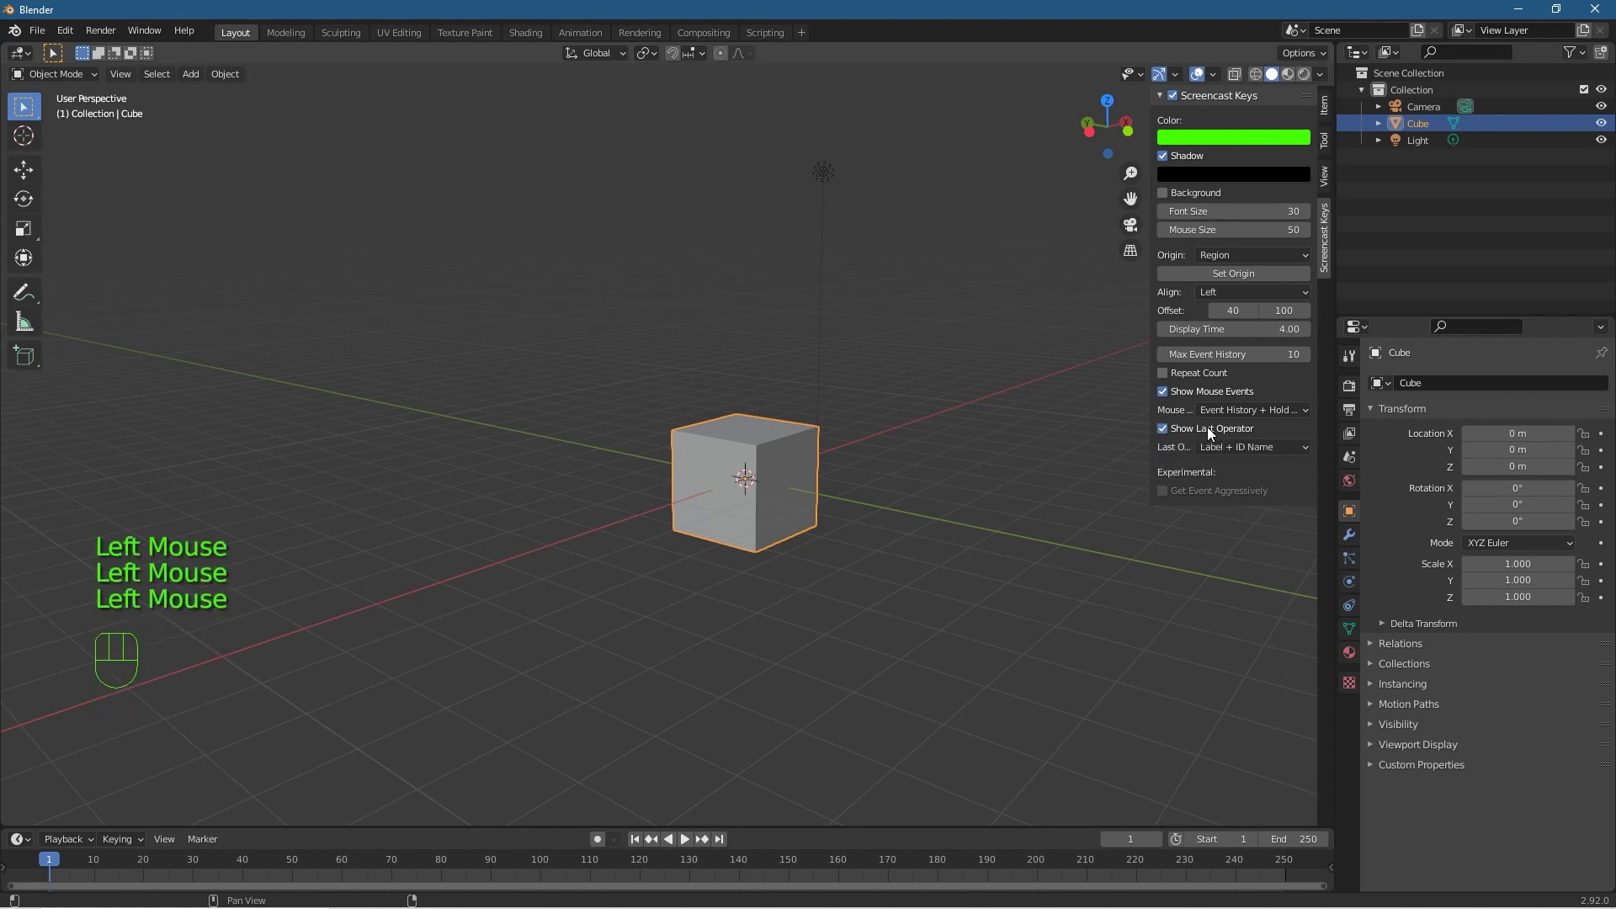
Step: Set the Show Last Operator mode to Label, then leave Show Last Operator switched off
{"action": "middle_click_drag", "start_coordinate": [775, 493], "coordinate": [741, 539], "text": "shift"}
{"action": "middle_click_drag", "start_coordinate": [741, 539], "coordinate": [732, 543]}
{"action": "middle_click_drag", "start_coordinate": [732, 542], "coordinate": [624, 554], "text": "shift"}
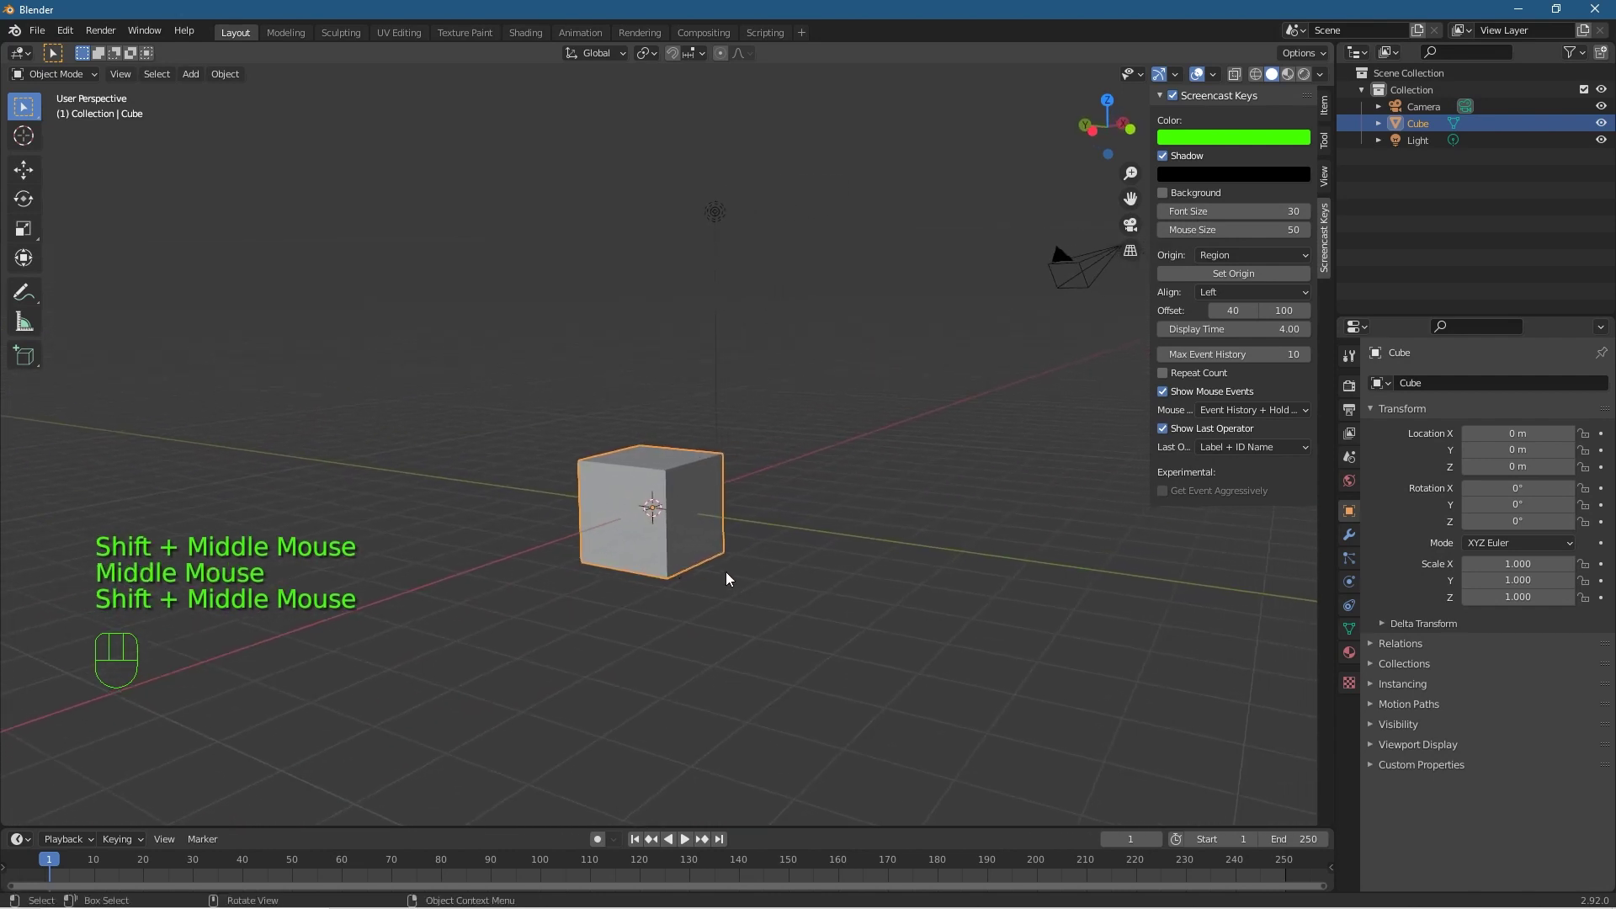
{"action": "middle_click_drag", "start_coordinate": [726, 572], "coordinate": [640, 564], "text": "shift"}
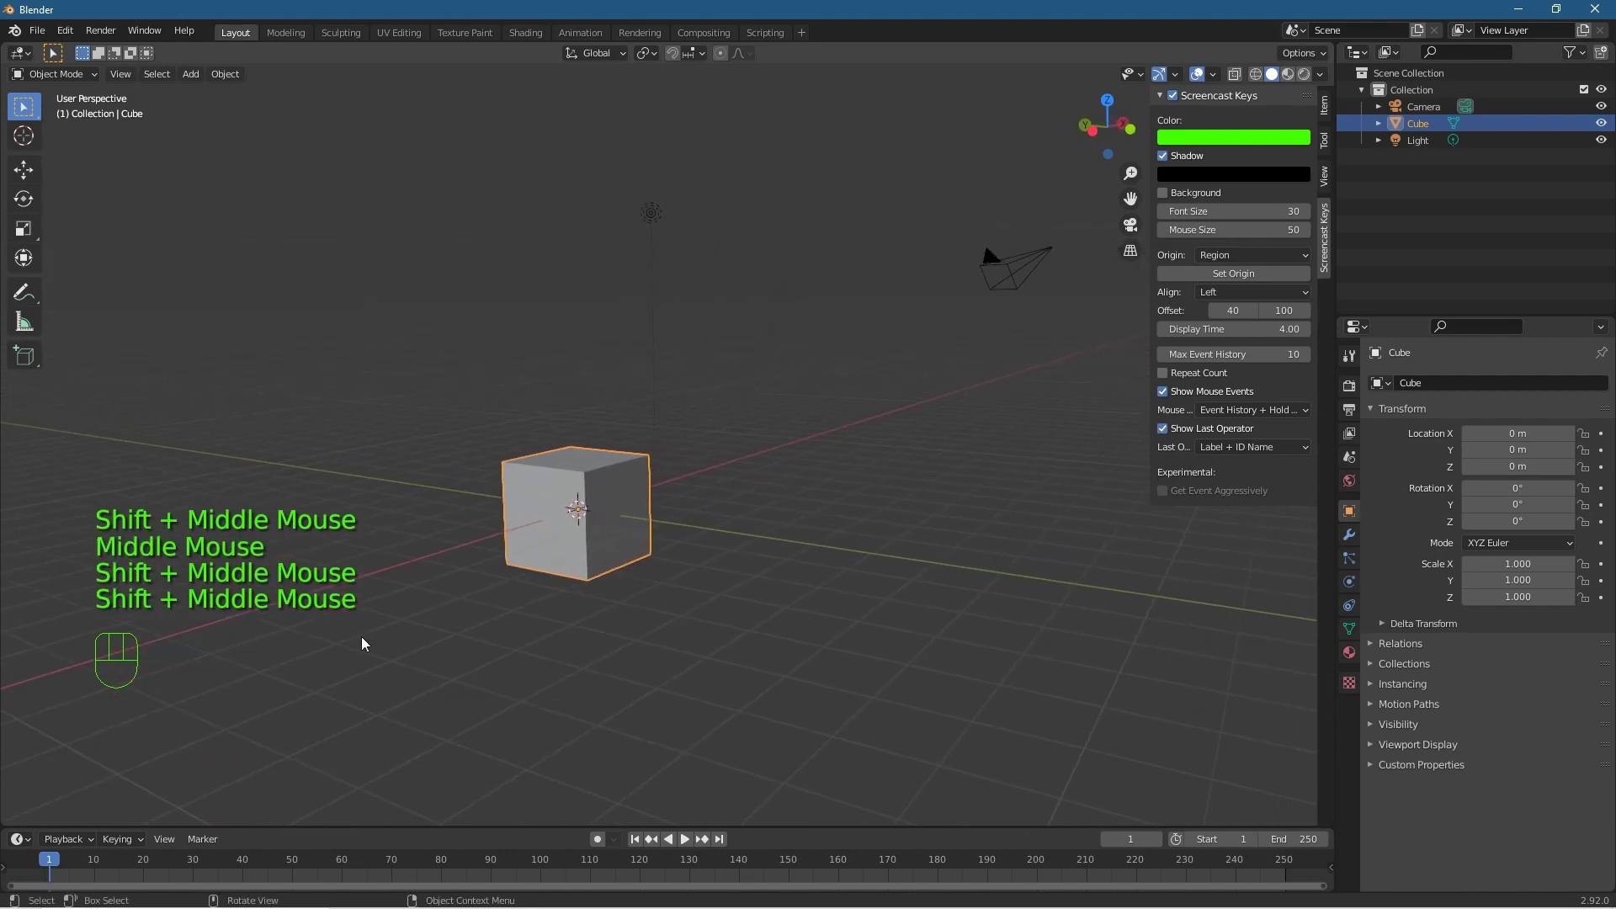
{"action": "left_click", "coordinate": [1164, 428]}
{"action": "key", "text": "shift"}
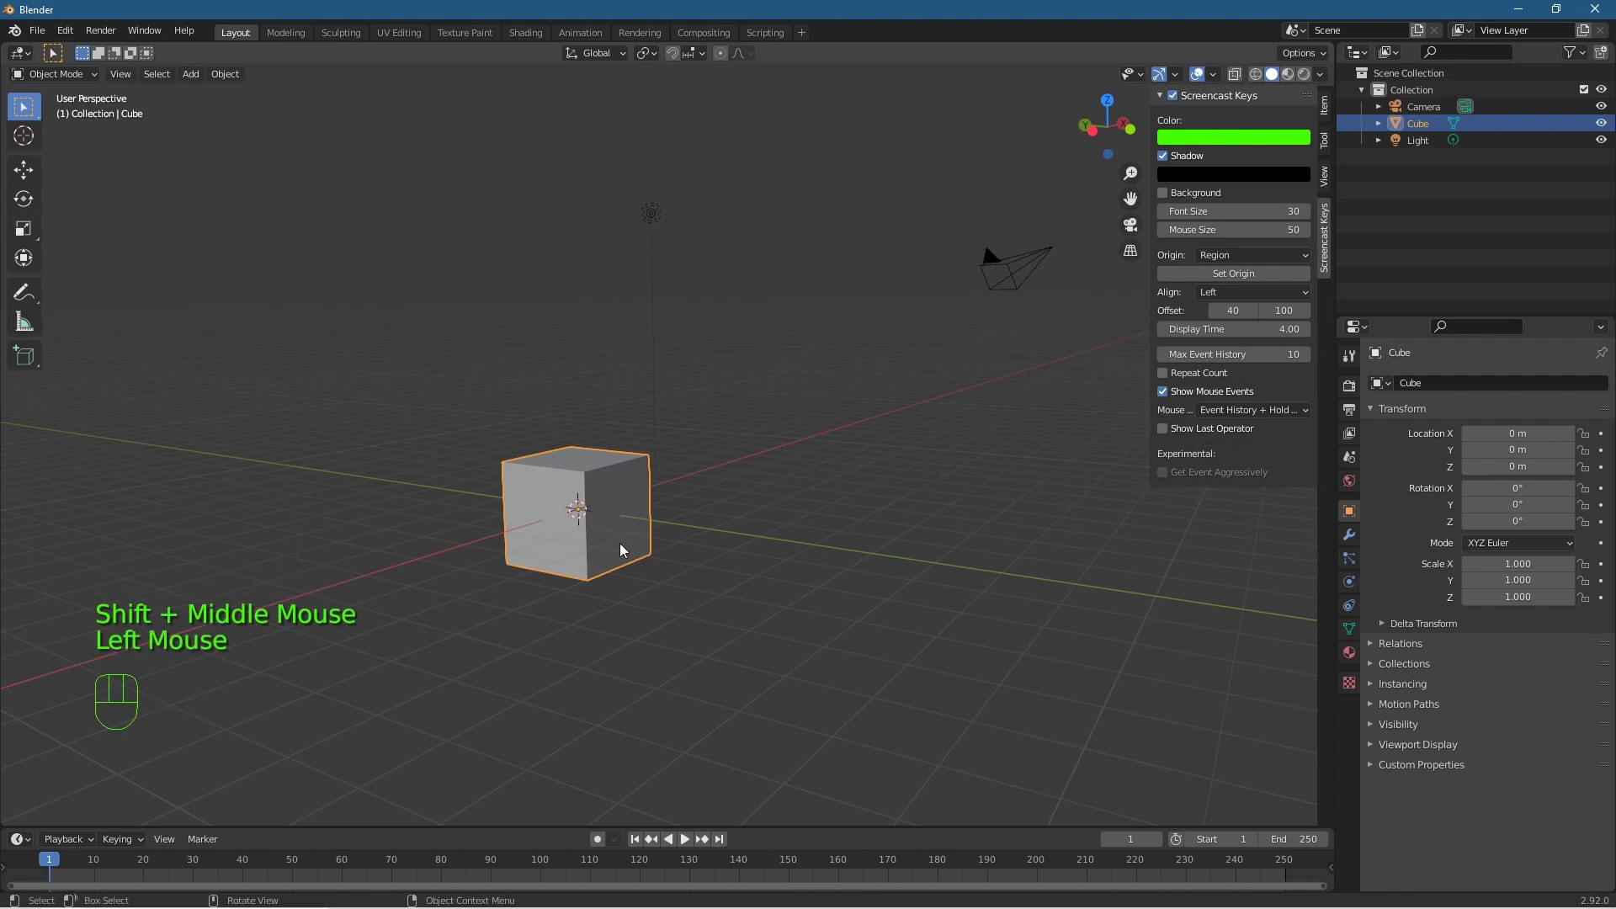
{"action": "left_click", "coordinate": [1166, 429]}
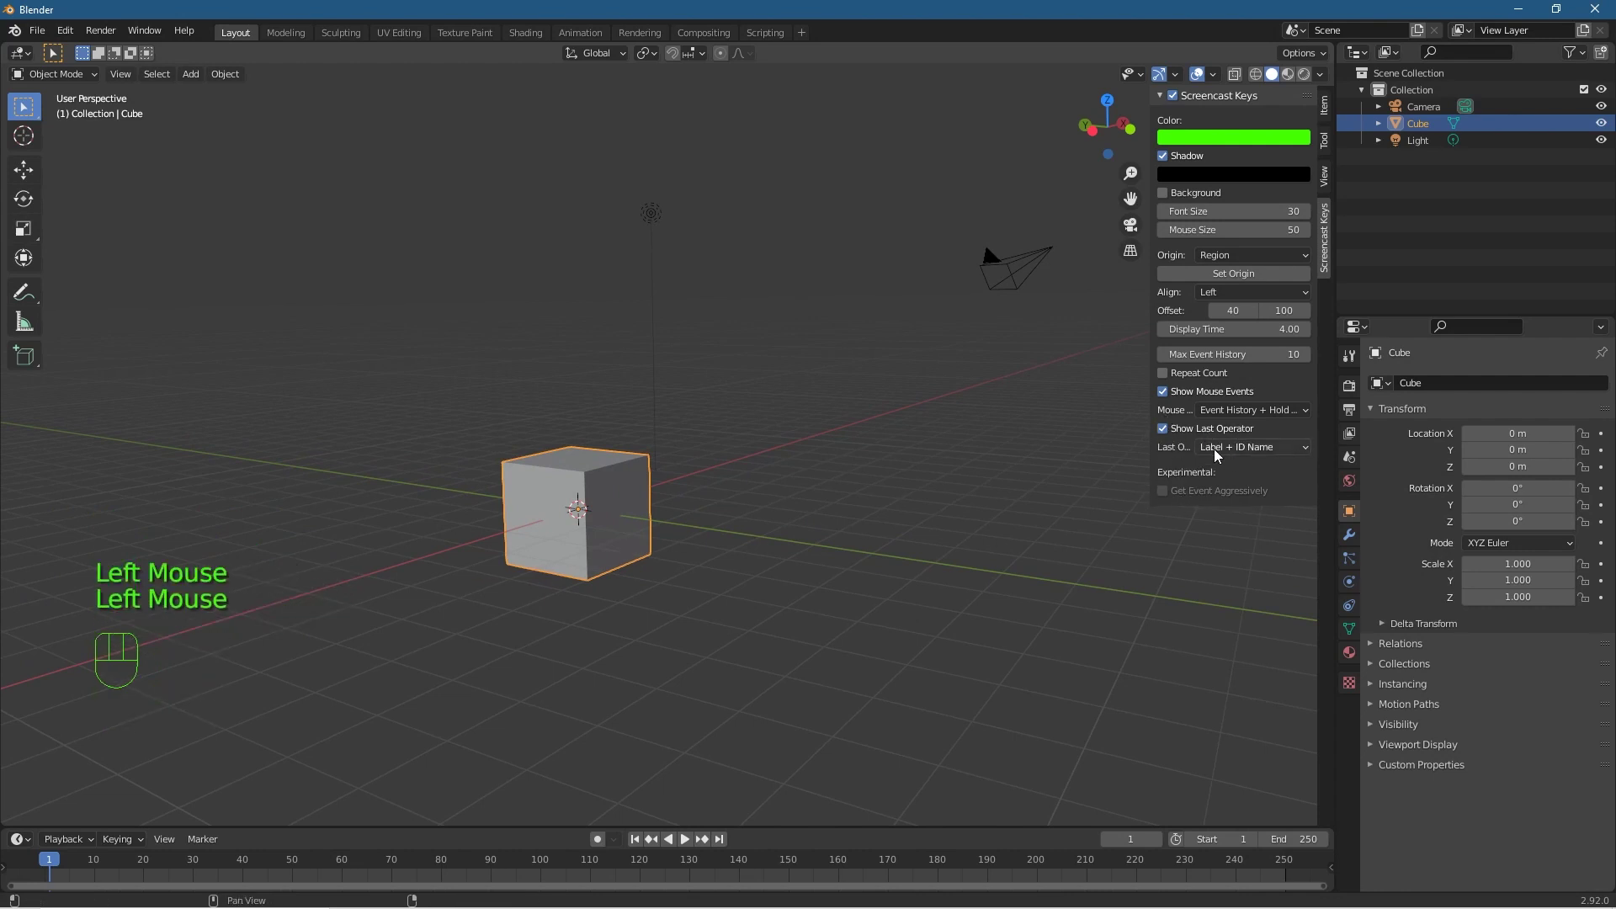
{"action": "mouse_move", "coordinate": [1251, 452]}
{"action": "left_mouse_down"}
{"action": "mouse_move", "coordinate": [1254, 502]}
{"action": "mouse_move", "coordinate": [1224, 483]}
{"action": "mouse_move", "coordinate": [1234, 464]}
{"action": "left_mouse_up"}
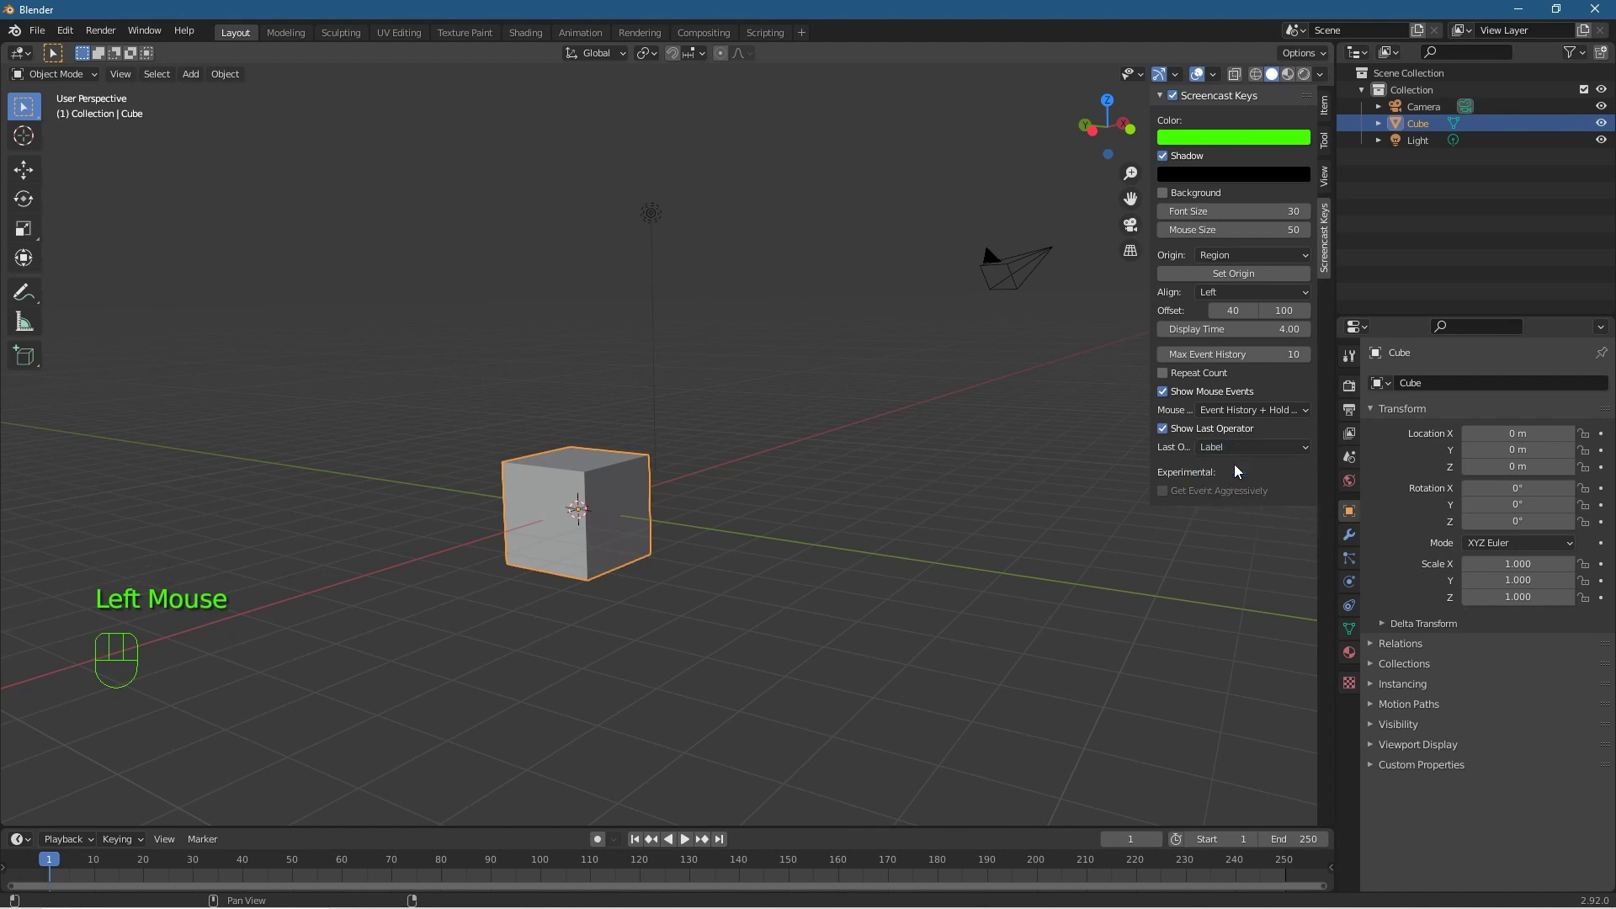
{"action": "left_click", "coordinate": [1164, 429]}
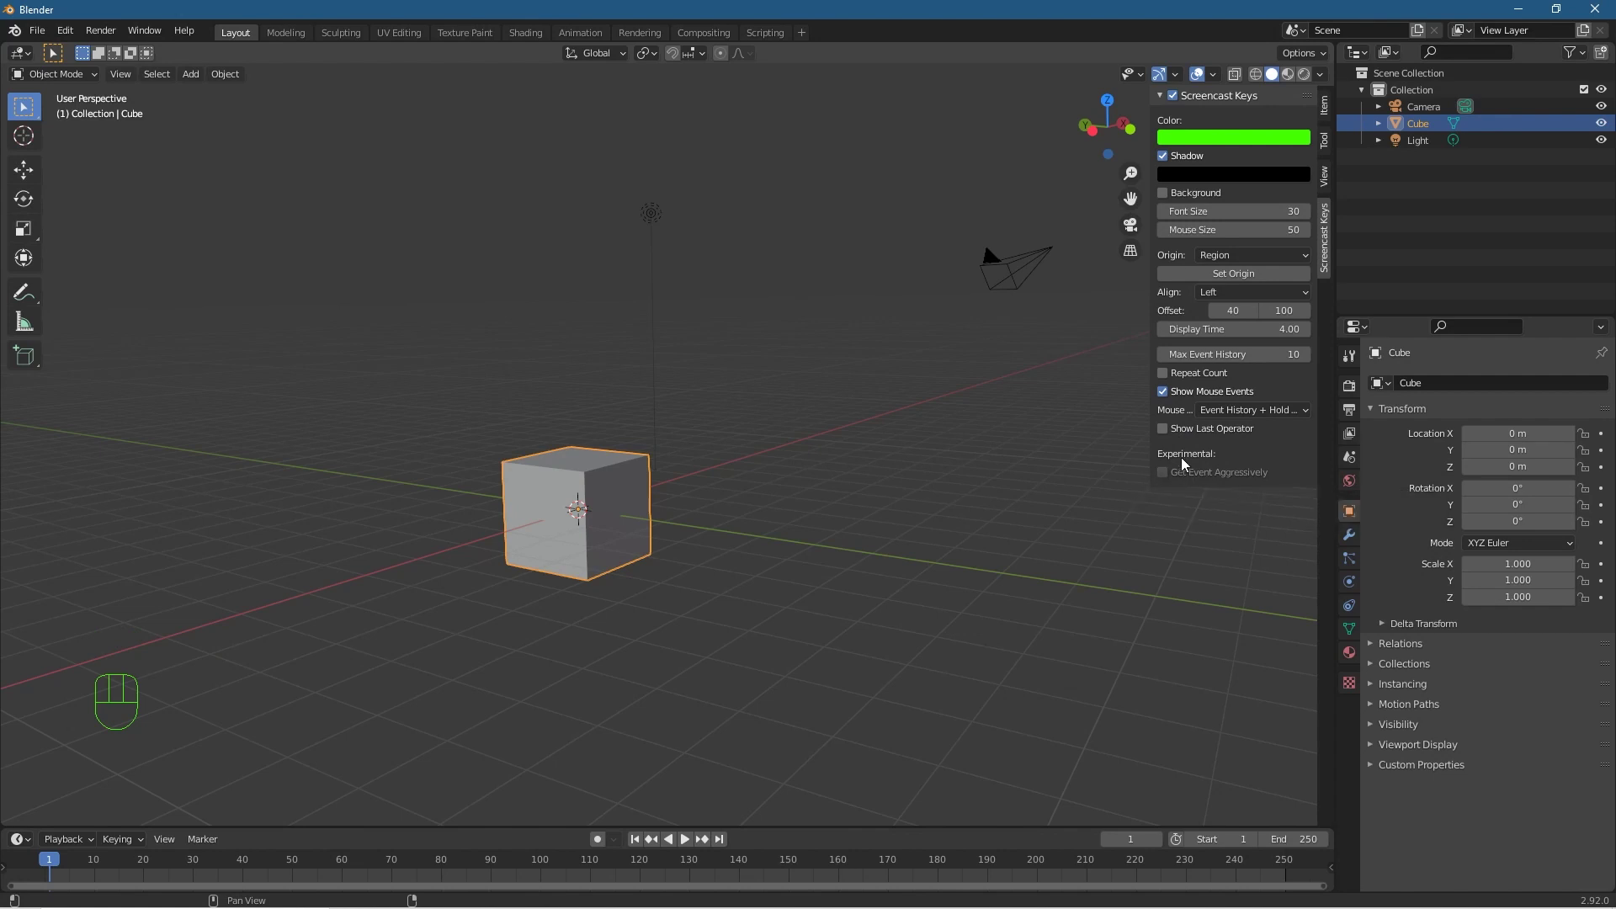
Step: Try the greyed-out Get Event Aggressively option, hide the sidebar, and move the cube up-right
{"action": "left_click", "coordinate": [1165, 474]}
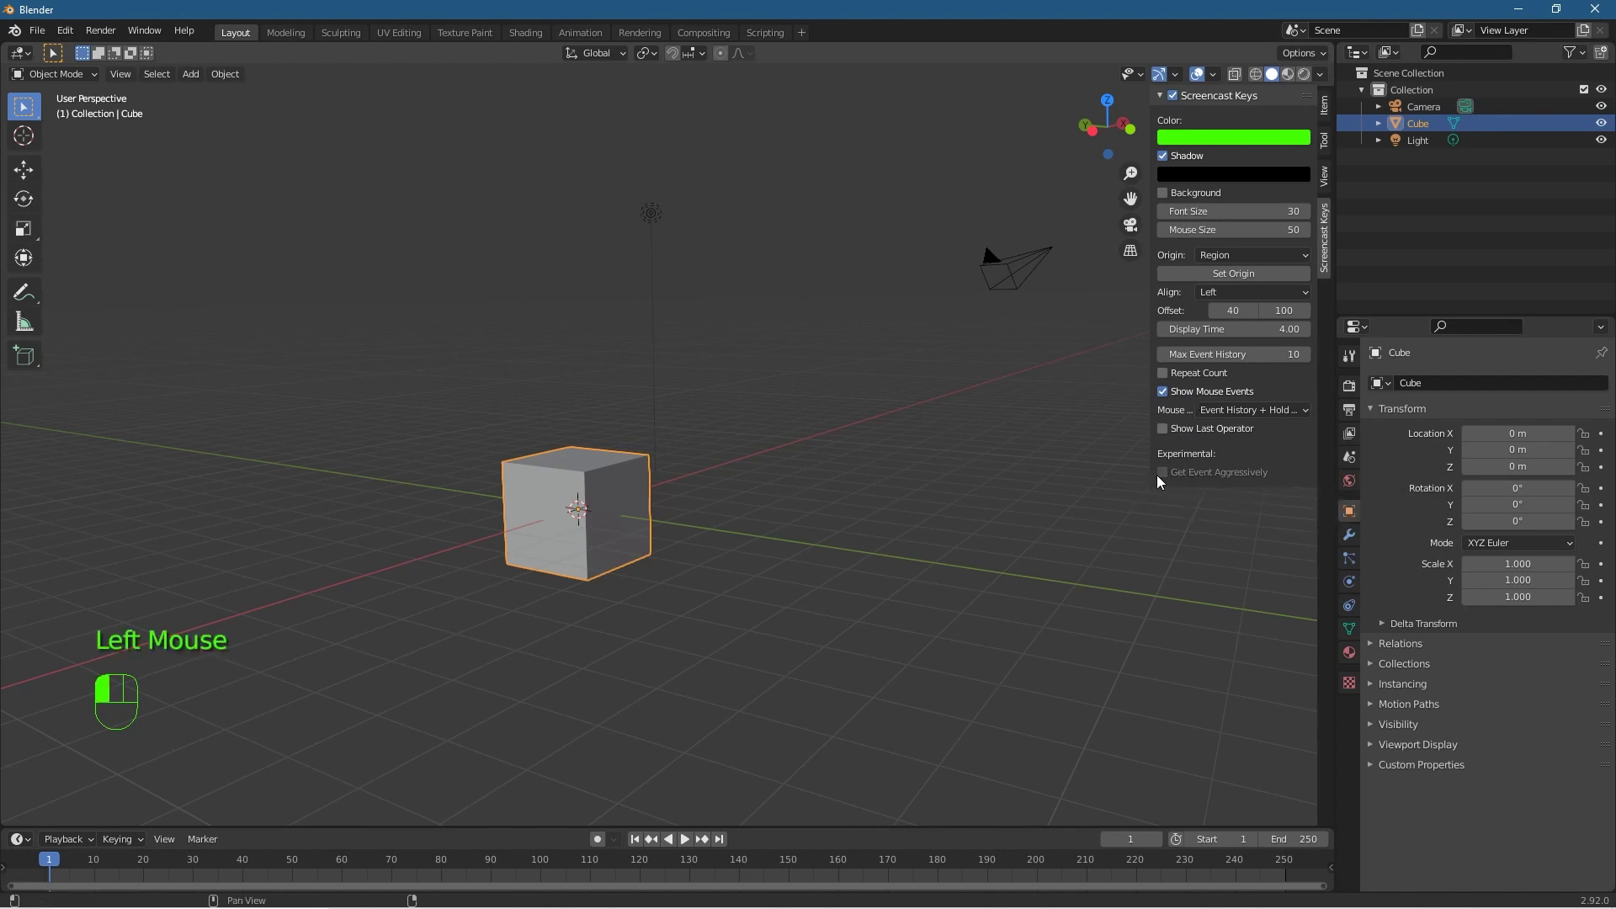
{"action": "left_click", "coordinate": [1165, 474]}
{"action": "left_click", "coordinate": [1165, 474]}
{"action": "left_click", "coordinate": [1165, 474]}
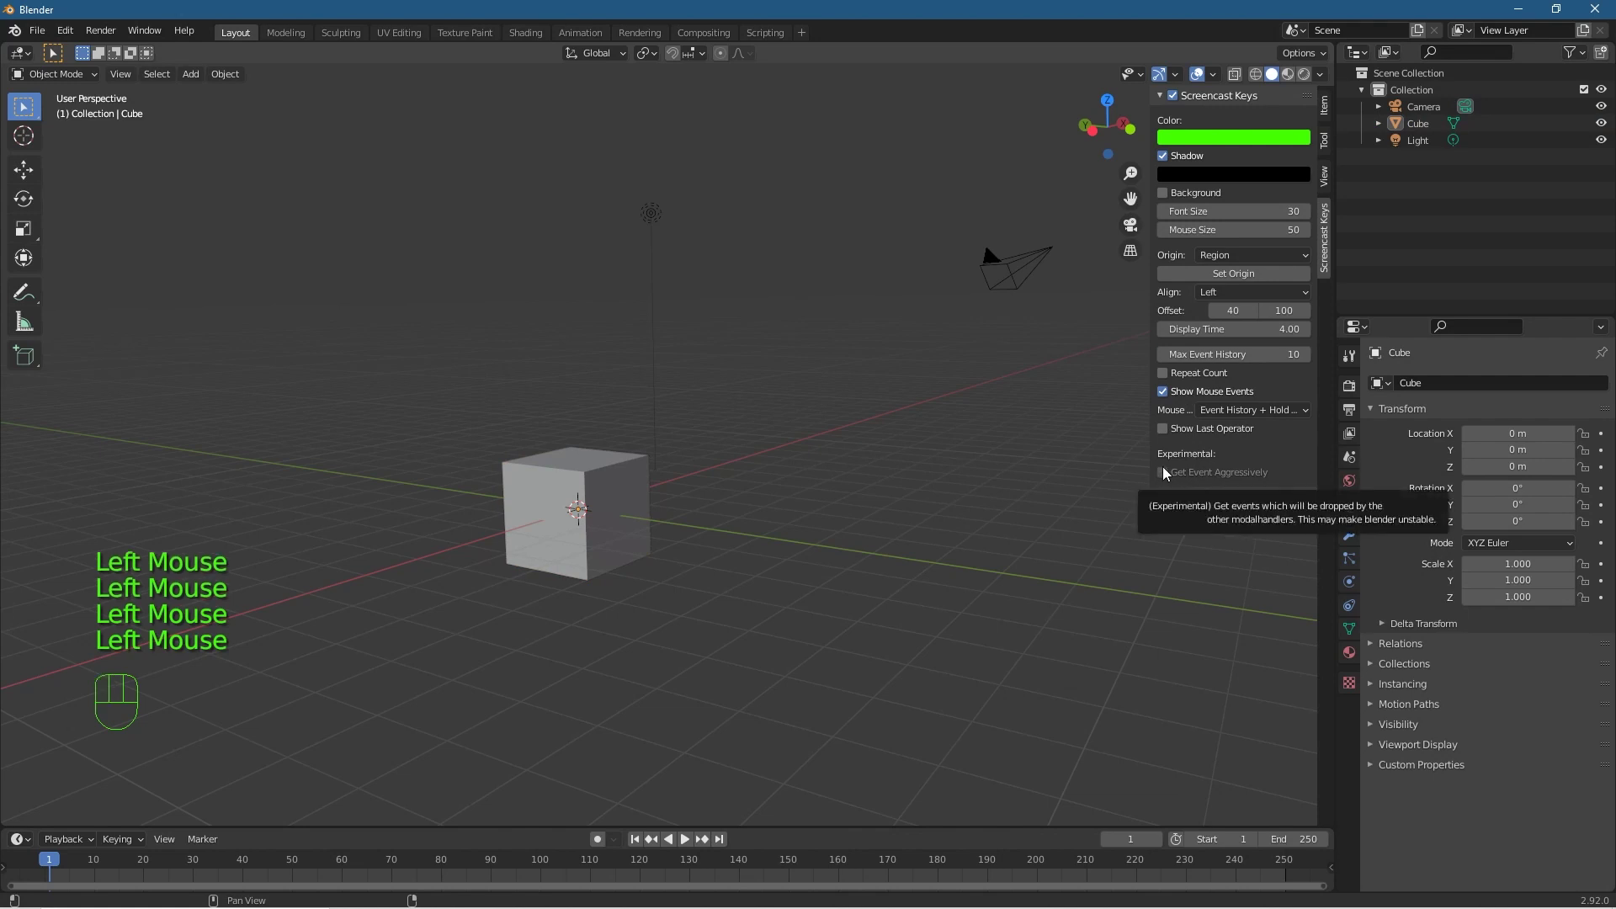
{"action": "left_click", "coordinate": [1165, 473]}
{"action": "left_click", "coordinate": [1166, 474]}
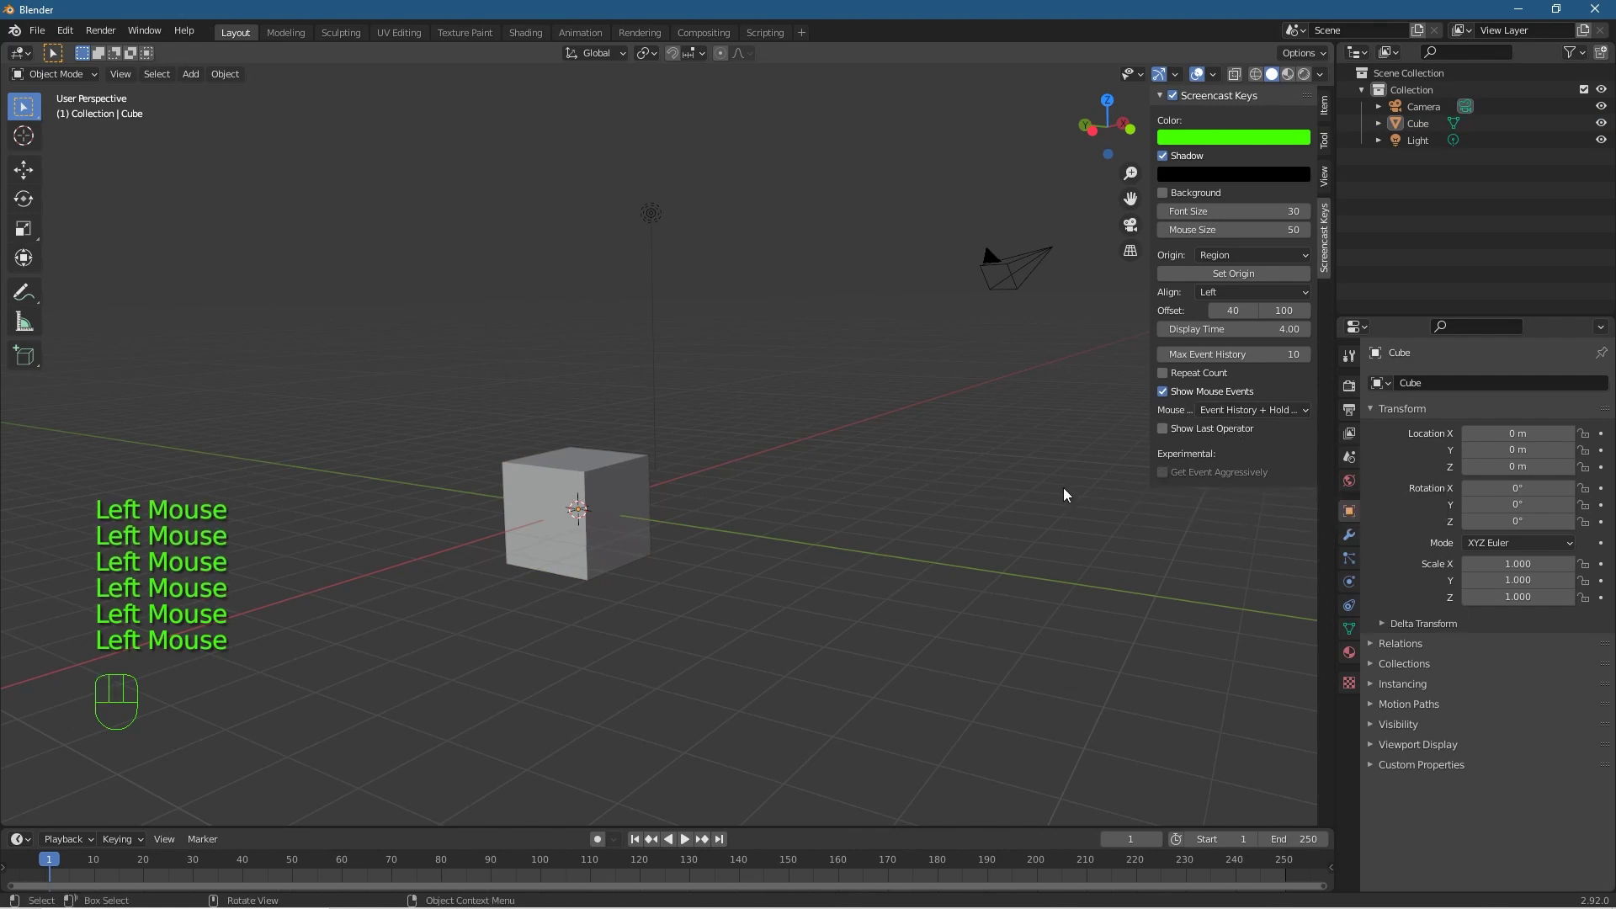
{"action": "key", "text": "n"}
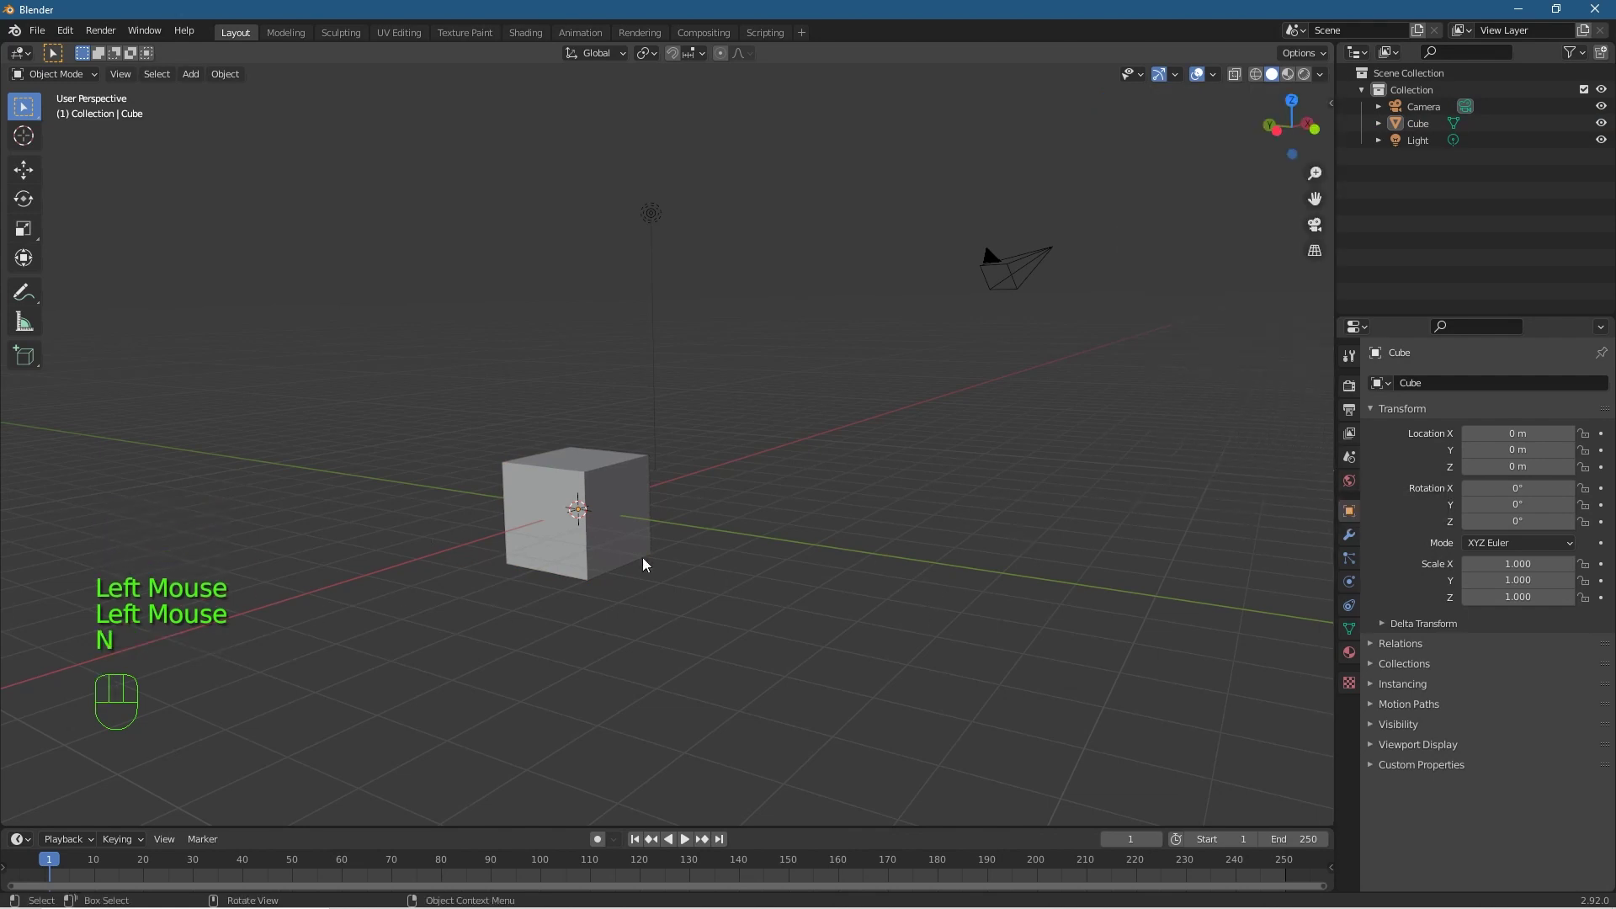
{"action": "middle_click_drag", "start_coordinate": [643, 558], "coordinate": [769, 340]}
Step: Select the cube, re-frame it near centre, then close Blender, bringing up the untitled.blend save prompt
{"action": "left_click", "coordinate": [737, 366]}
{"action": "middle_click_drag", "start_coordinate": [634, 539], "coordinate": [884, 505]}
{"action": "middle_click_drag", "start_coordinate": [883, 505], "coordinate": [311, 623], "text": "shift"}
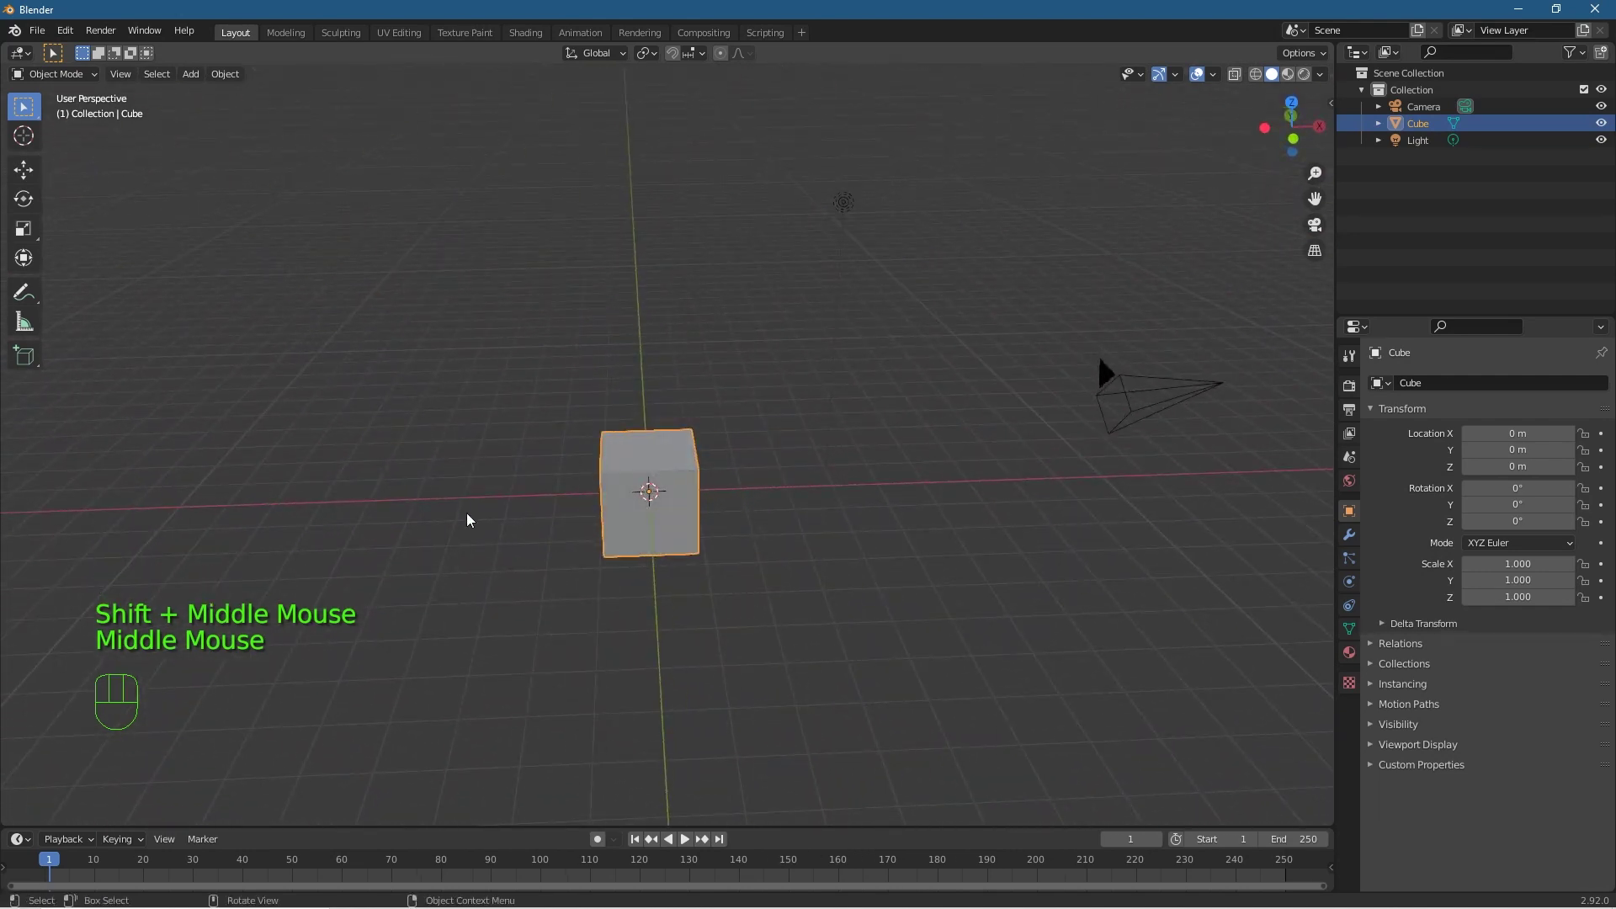
{"action": "left_click", "coordinate": [1595, 8]}
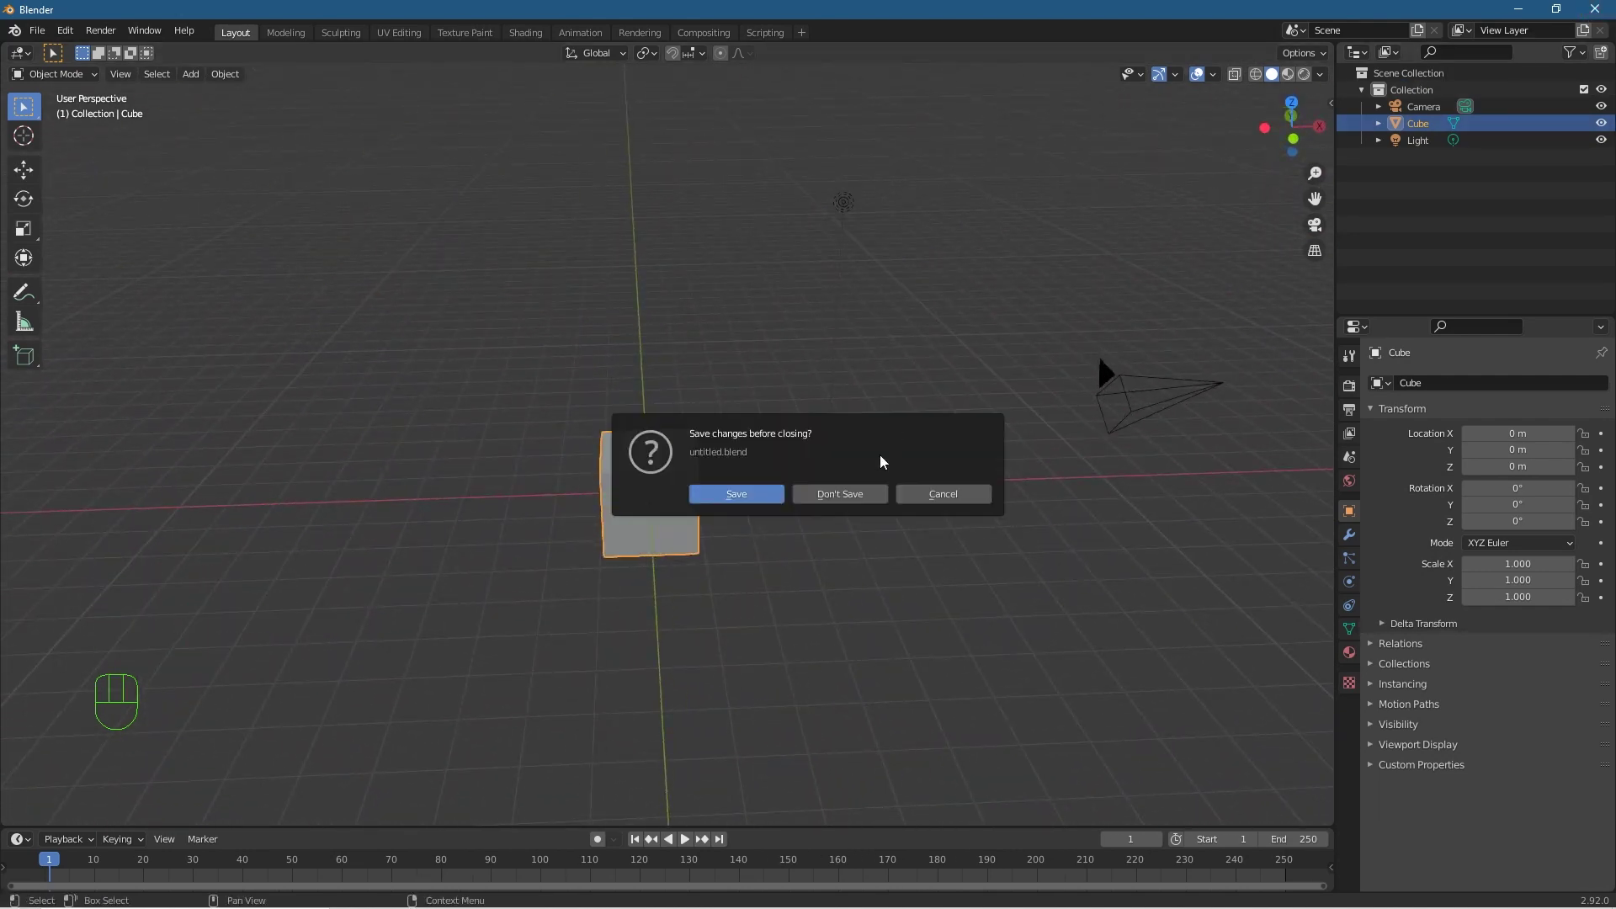